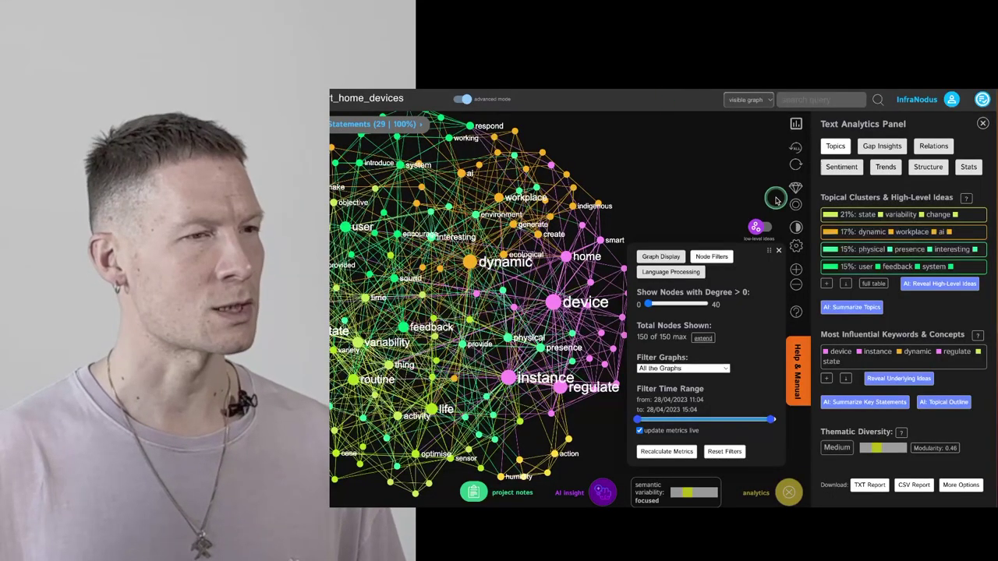
# Step: Close the node filter settings, view the AI insight options for generating content, and close them again
pyautogui.click(778, 251)
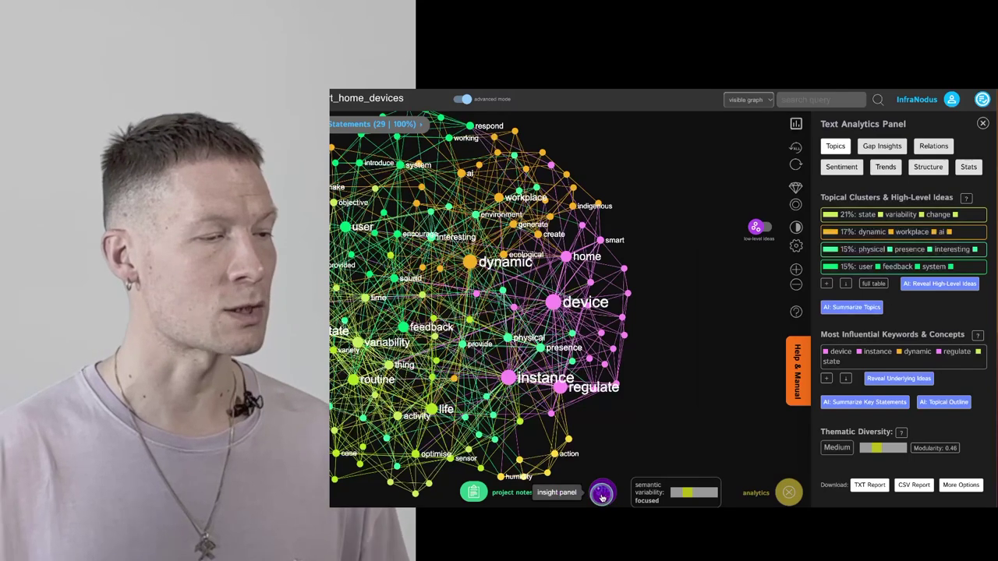
pyautogui.click(609, 496)
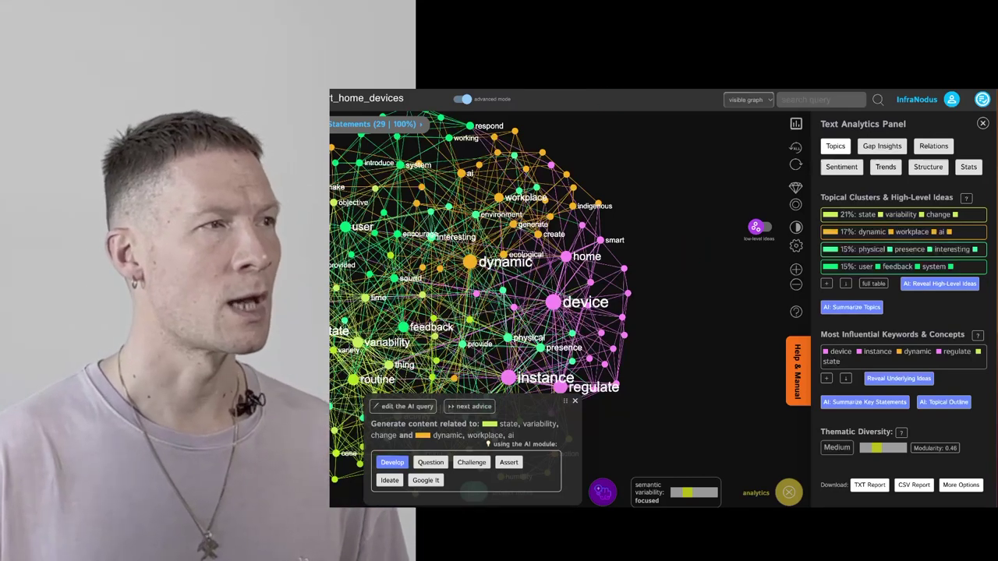
pyautogui.hotkey('alt', 'Tab')
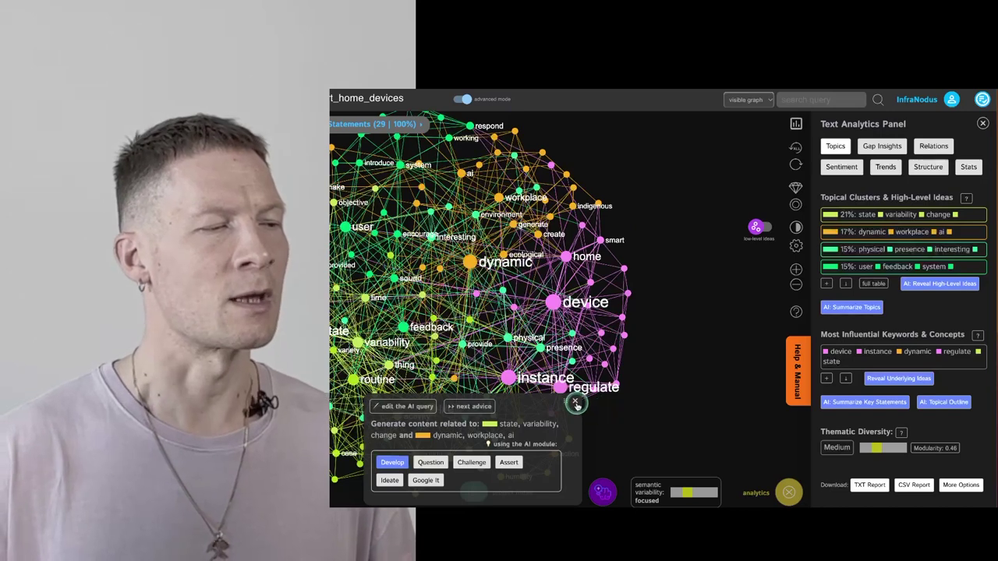
pyautogui.click(575, 400)
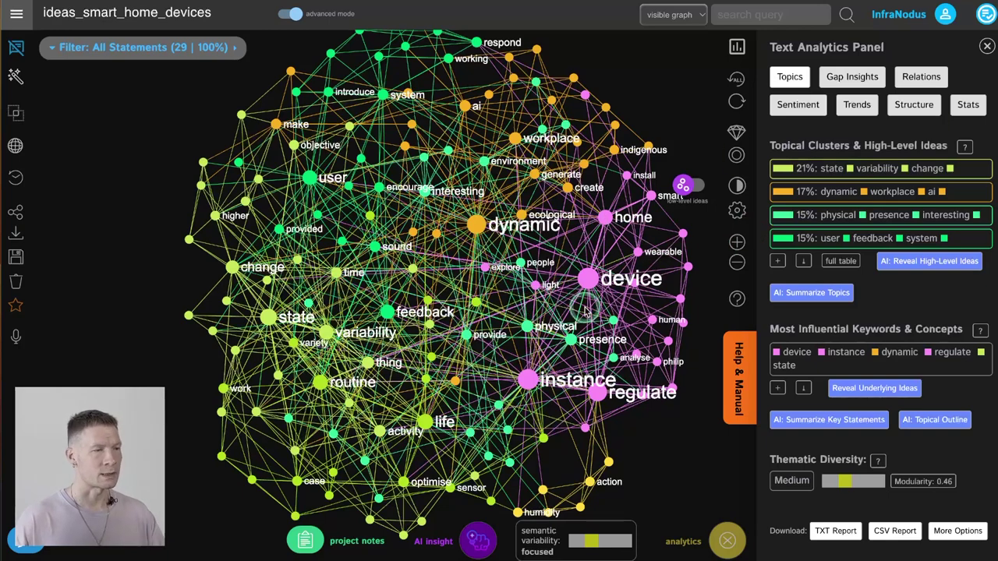
# Step: Highlight the device node and the dynamic, workplace, ai cluster in the graph, restoring the full view
pyautogui.click(591, 280)
pyautogui.click(593, 283)
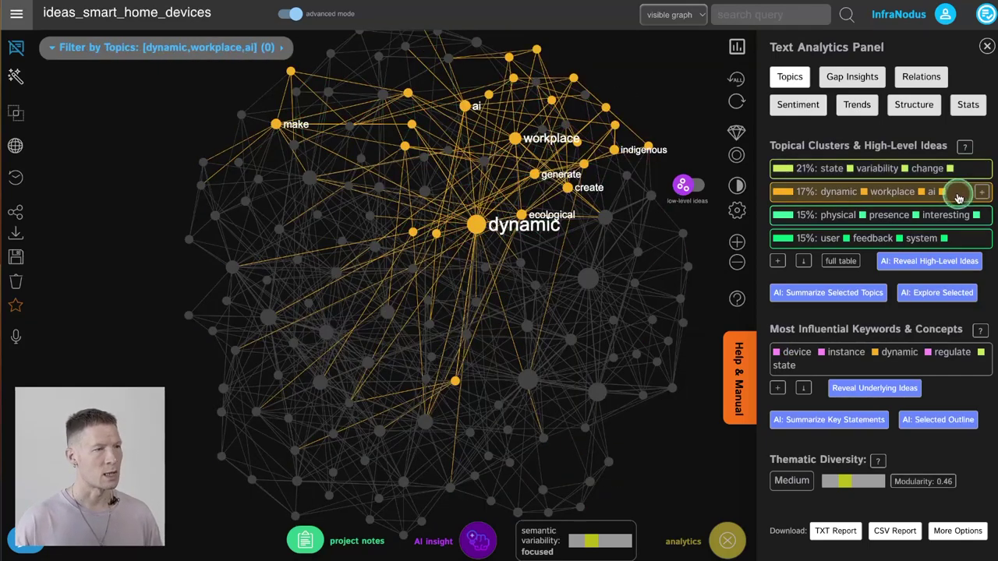
pyautogui.click(956, 241)
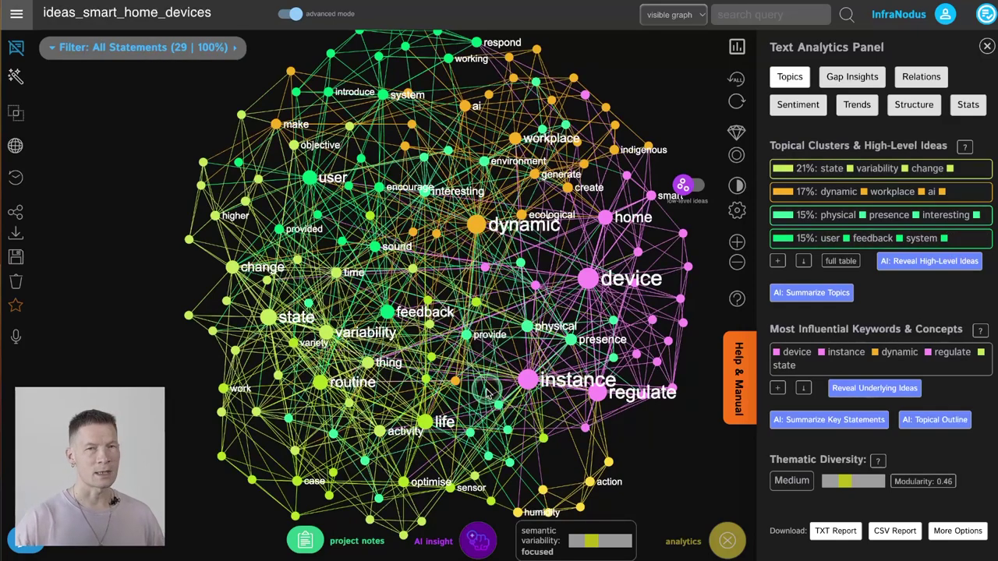
# Step: Expand the topical cluster list and isolate the device, instance, regulate cluster in the graph, clearing the selection again
pyautogui.click(776, 261)
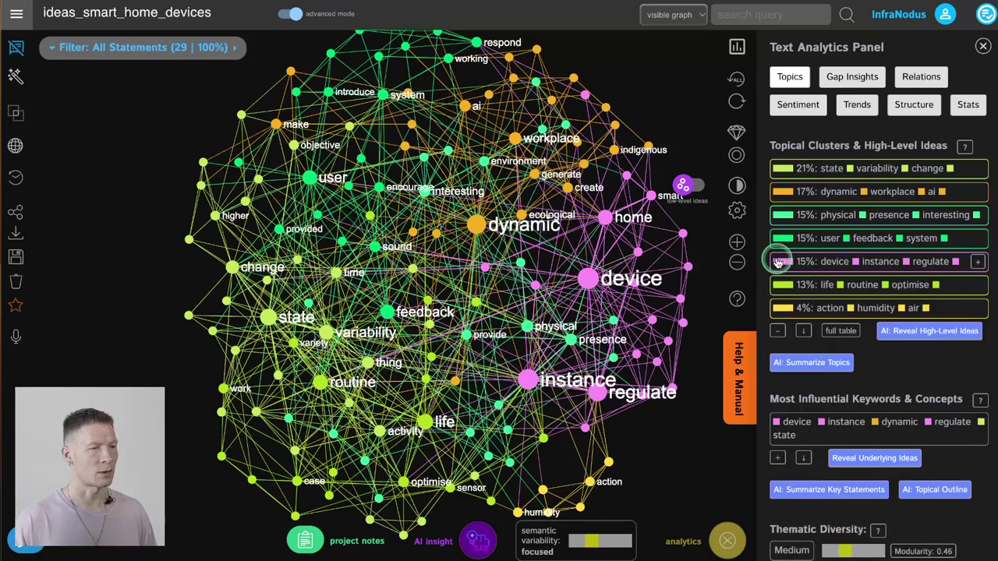
pyautogui.click(966, 264)
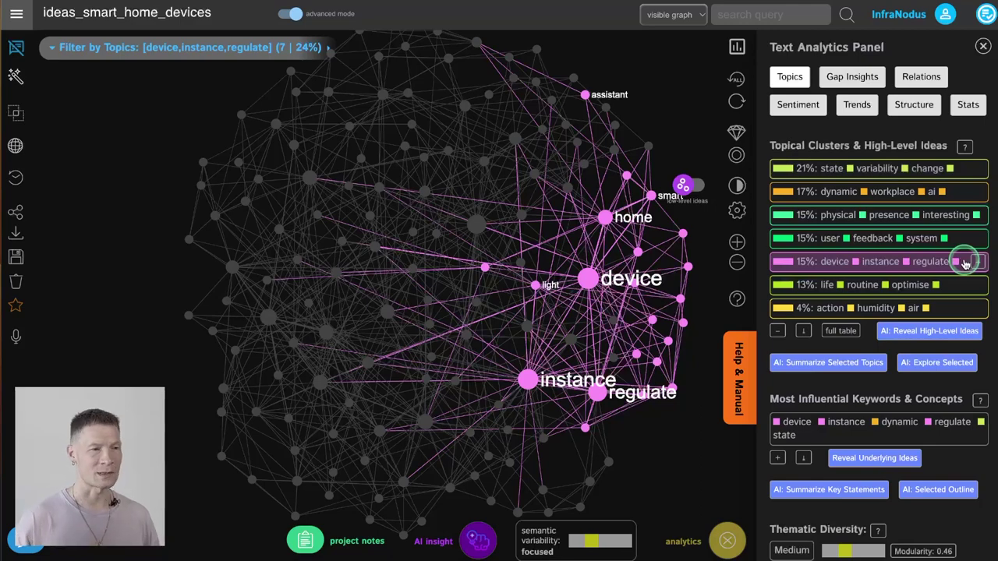
pyautogui.click(966, 264)
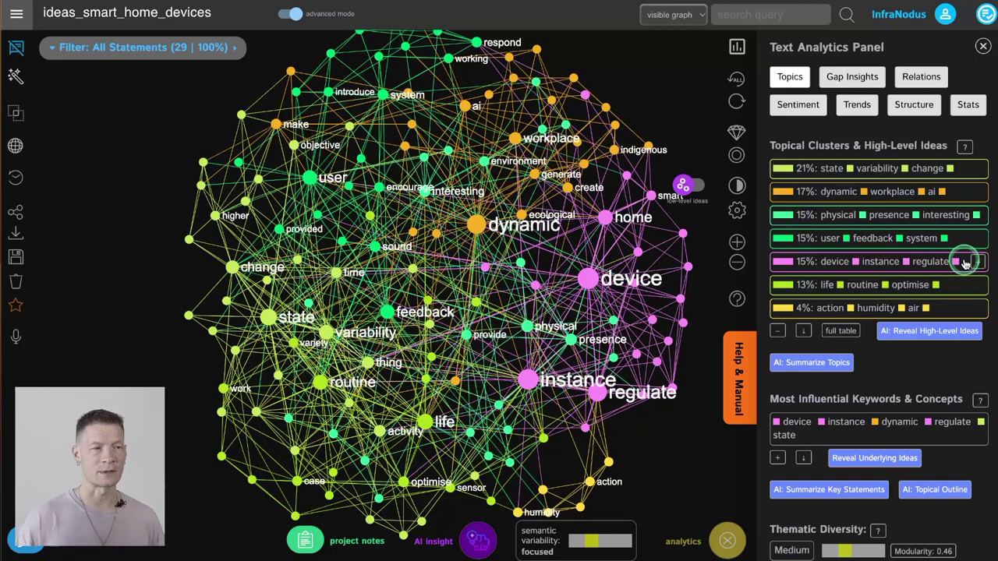
pyautogui.click(965, 263)
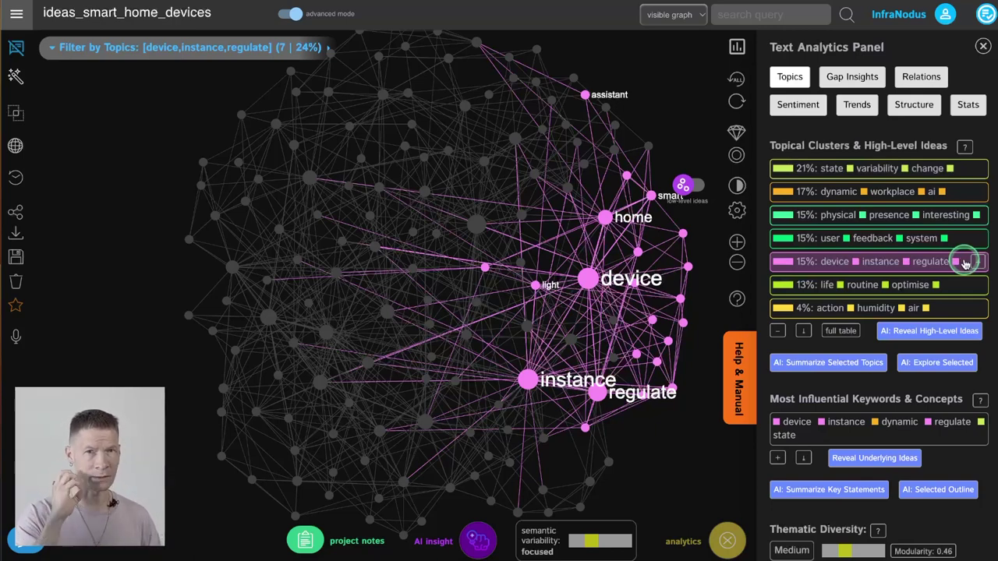
pyautogui.click(965, 263)
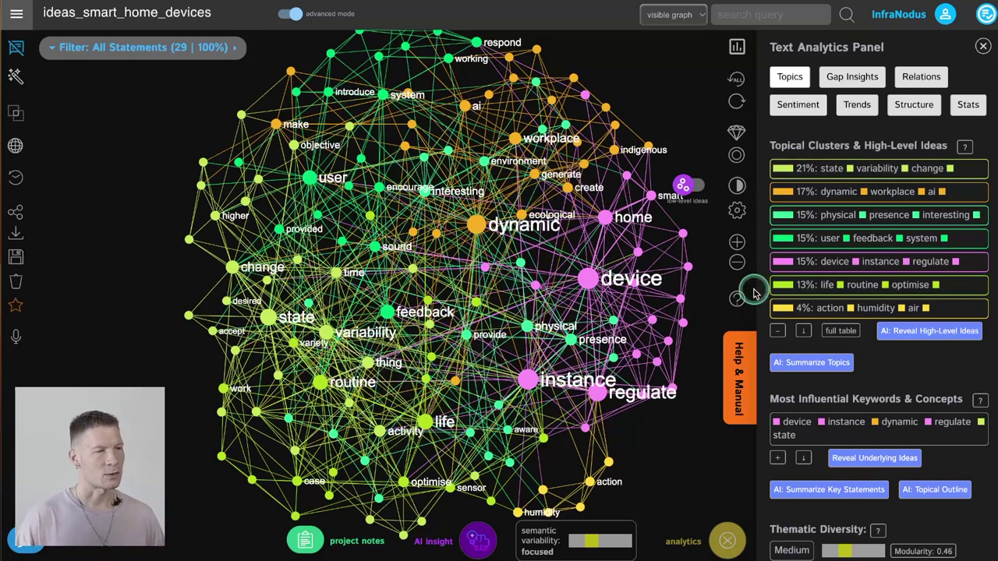
# Step: Filter the graph by time range, cutting the end back to 28/04/2023 11:04 to show only the earliest statements
pyautogui.click(737, 209)
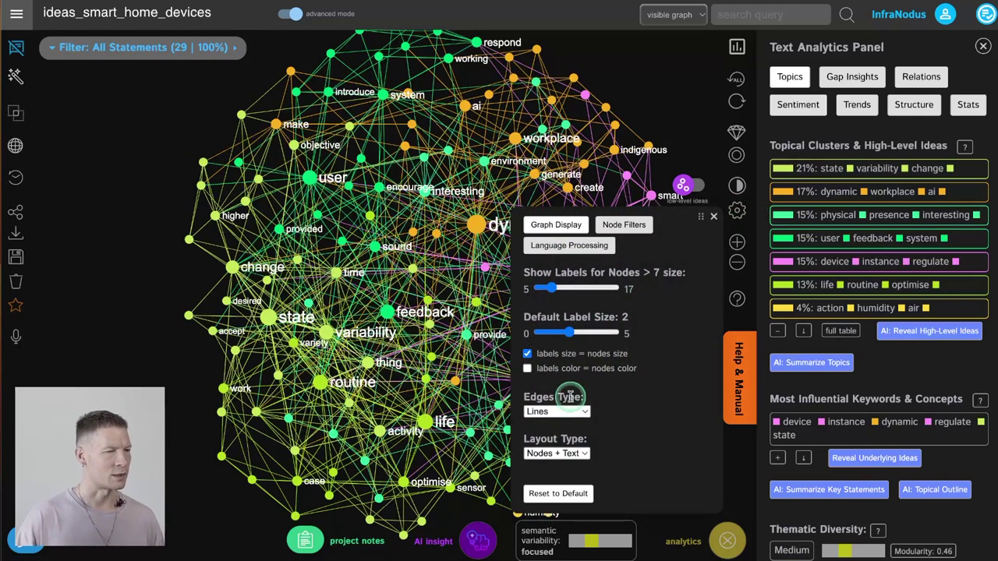
pyautogui.click(627, 221)
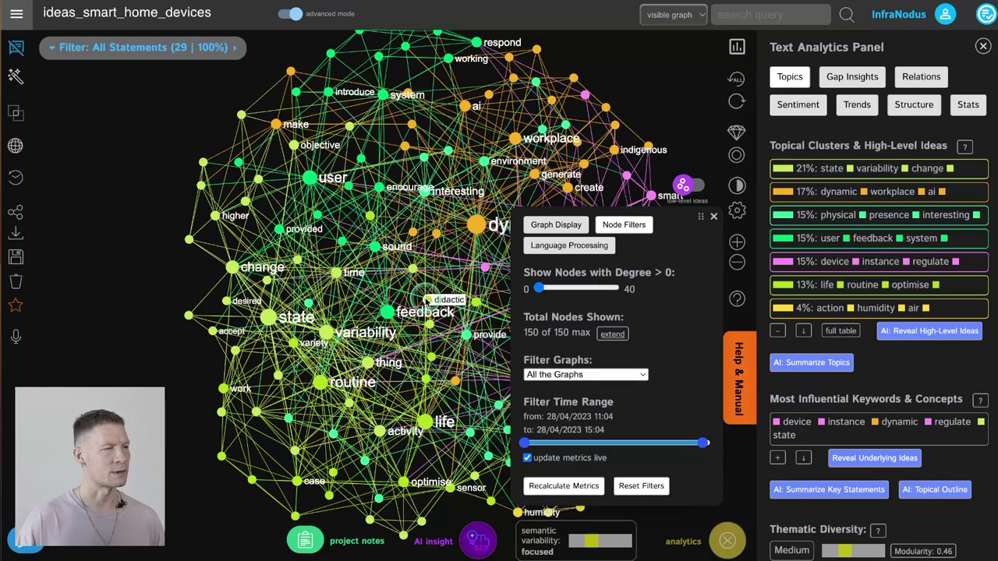
pyautogui.moveTo(418, 284); pyautogui.dragTo(259, 287)
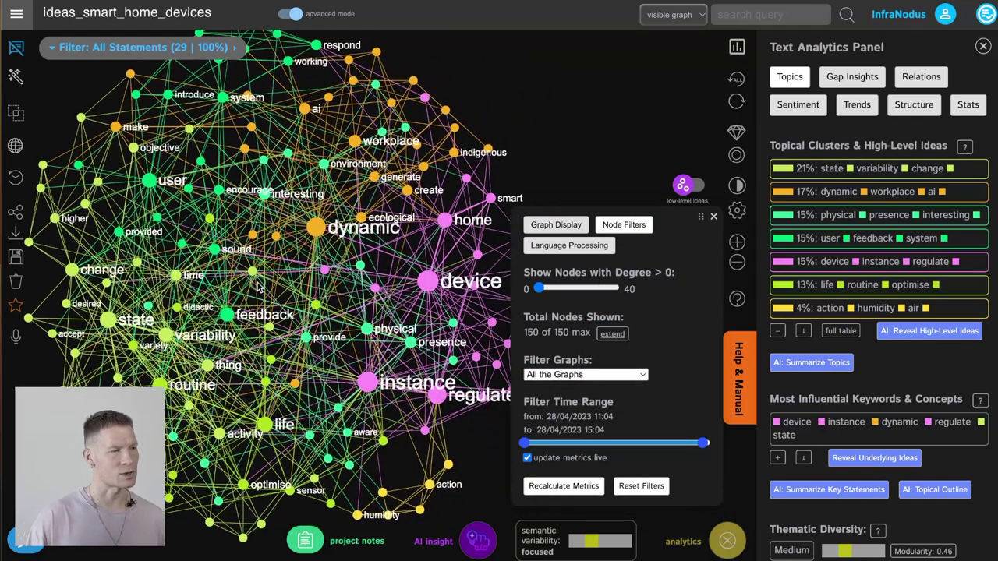
pyautogui.moveTo(618, 440); pyautogui.dragTo(546, 441)
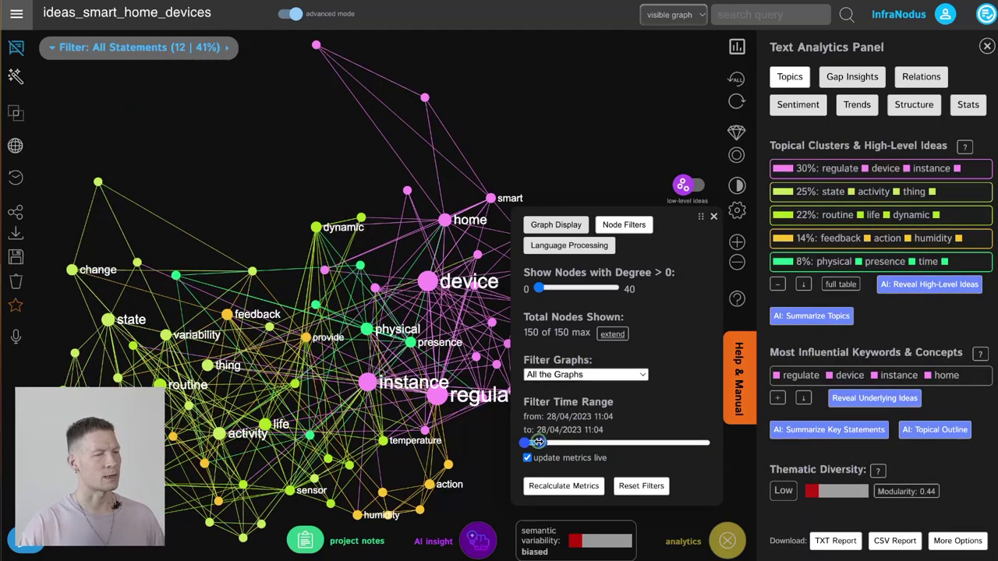
pyautogui.moveTo(446, 364); pyautogui.dragTo(375, 360)
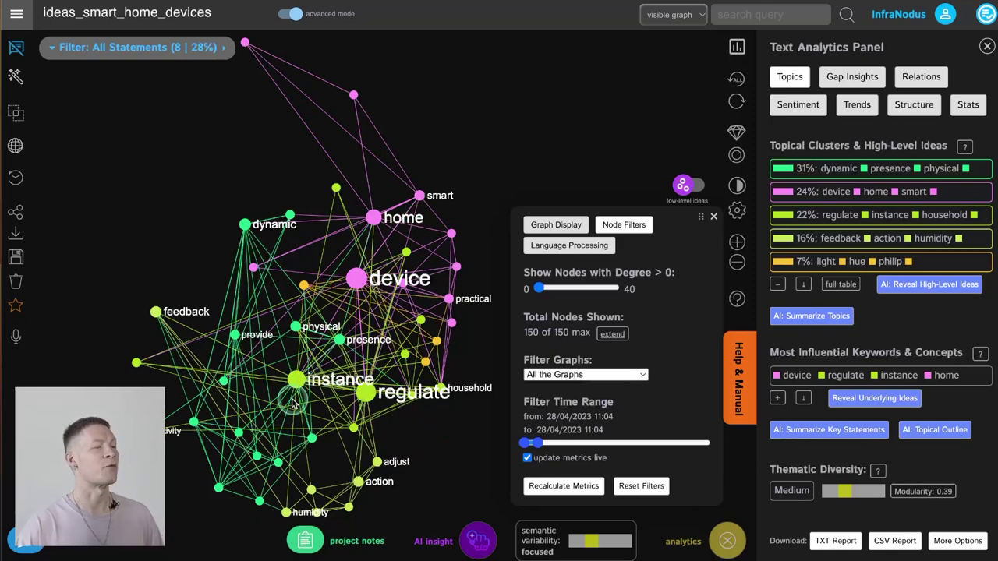
# Step: Check the instance and regulate nodes in the time-filtered graph, leaving both deselected
pyautogui.click(299, 380)
pyautogui.click(299, 380)
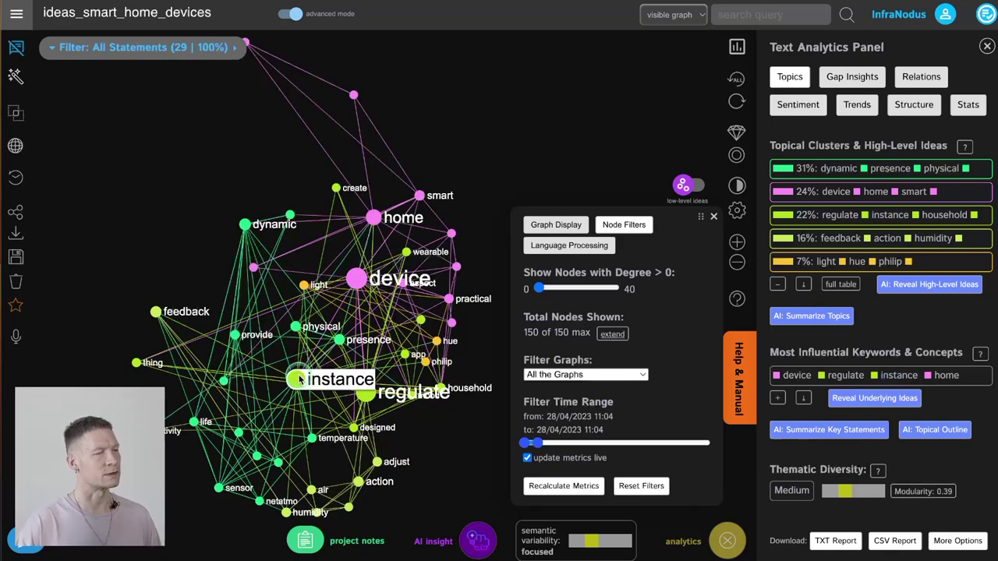
pyautogui.click(366, 394)
pyautogui.click(366, 395)
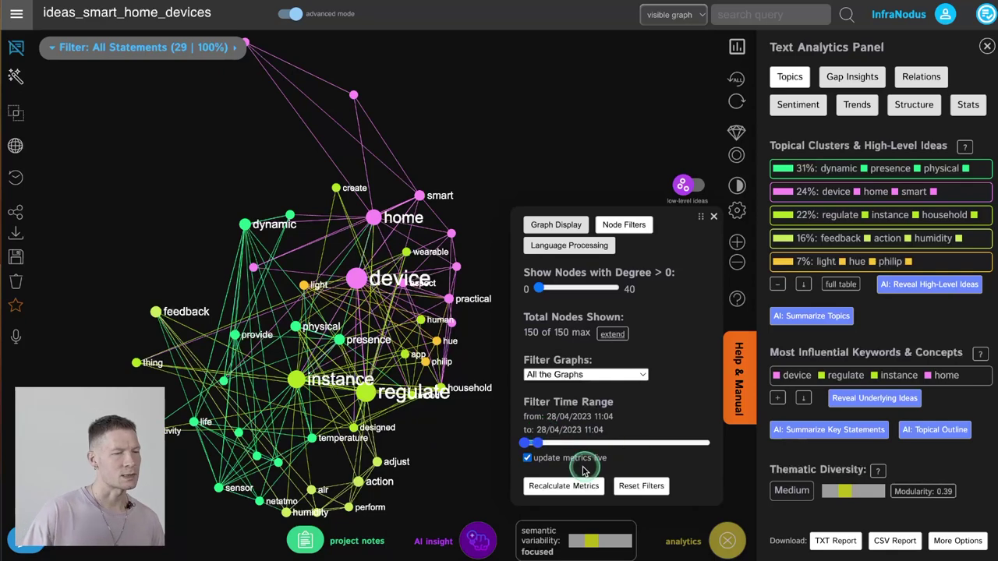
# Step: Recalculate the graph metrics, narrow the time range further, and extend its end to cover the first 12 statements
pyautogui.click(562, 491)
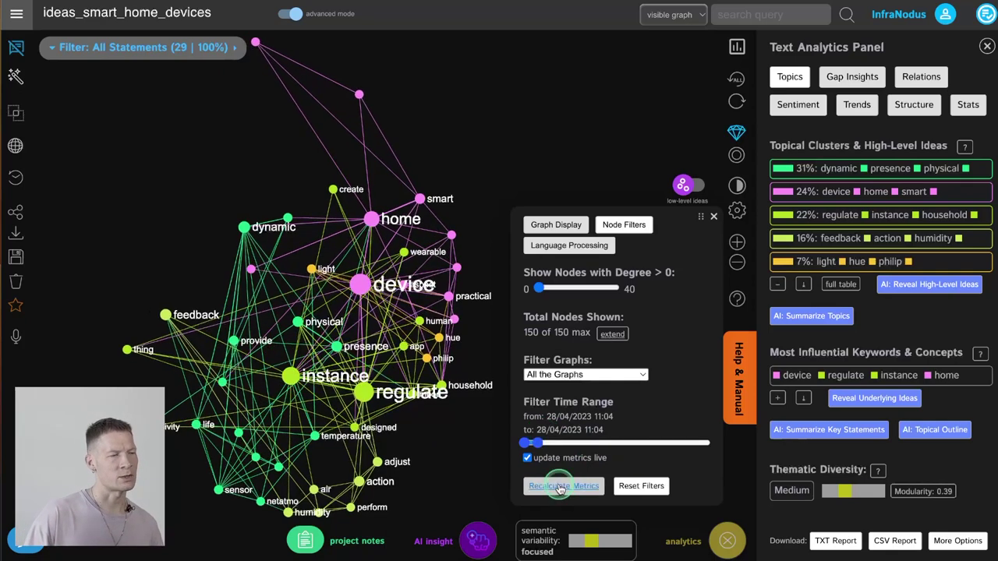
pyautogui.click(533, 443)
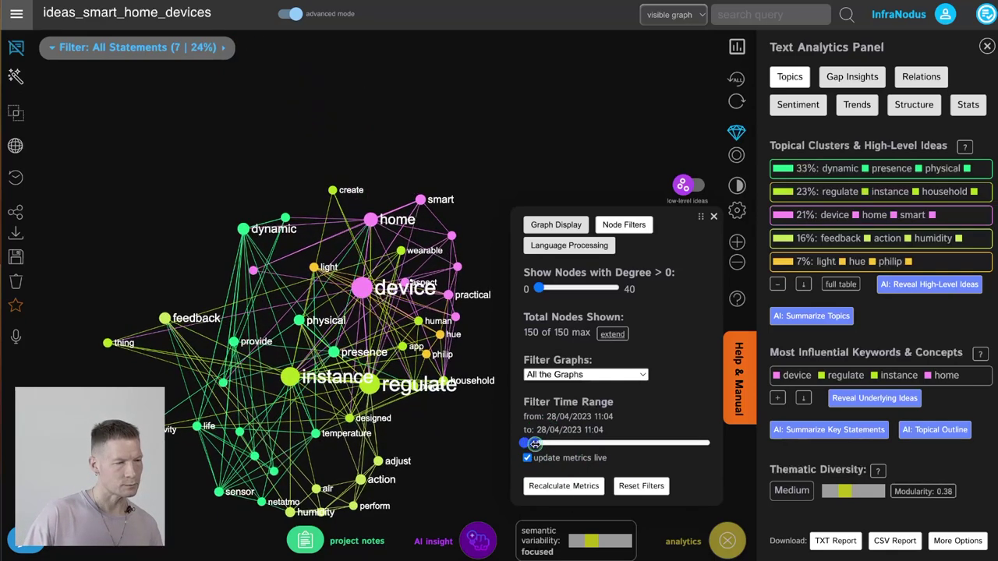
pyautogui.moveTo(533, 444); pyautogui.dragTo(526, 444)
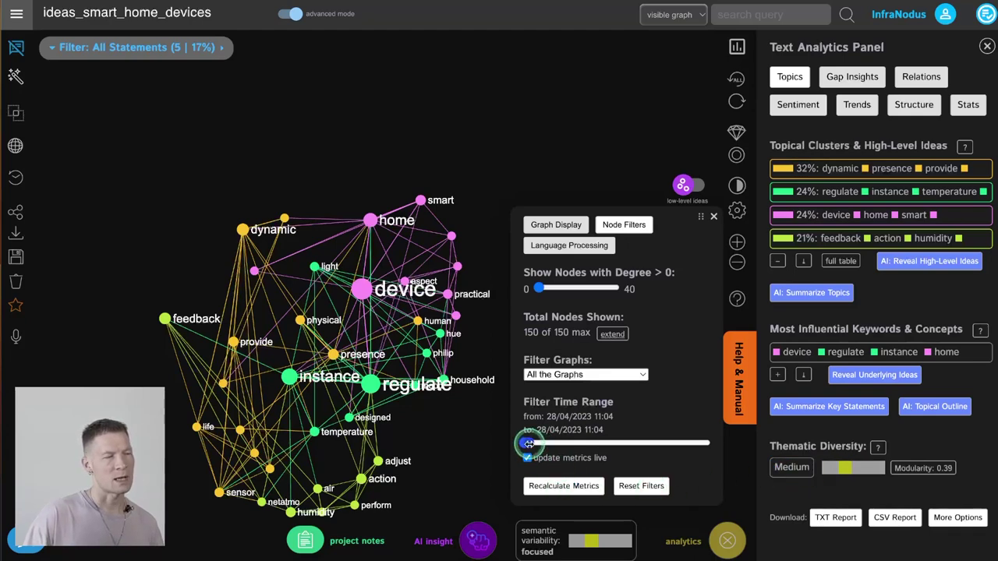
pyautogui.moveTo(531, 442); pyautogui.dragTo(541, 443)
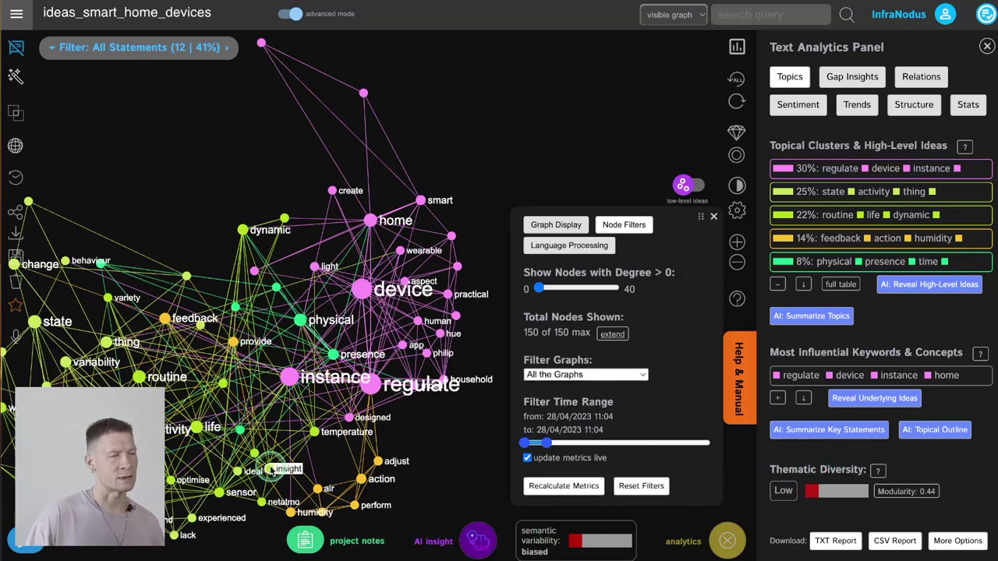
pyautogui.moveTo(266, 445); pyautogui.dragTo(297, 437)
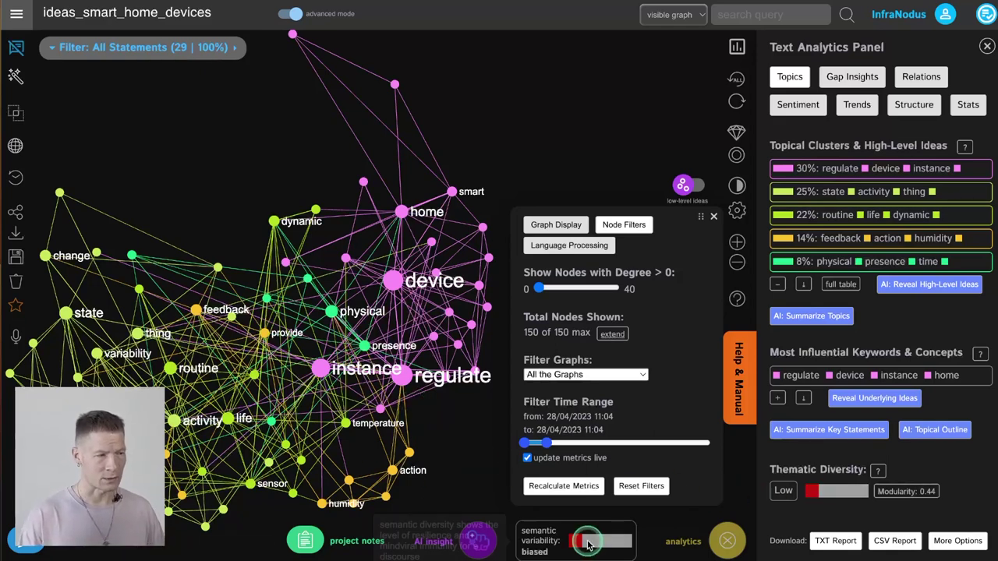
# Step: Show the semantic variability score details and close the node filter settings
pyautogui.click(534, 548)
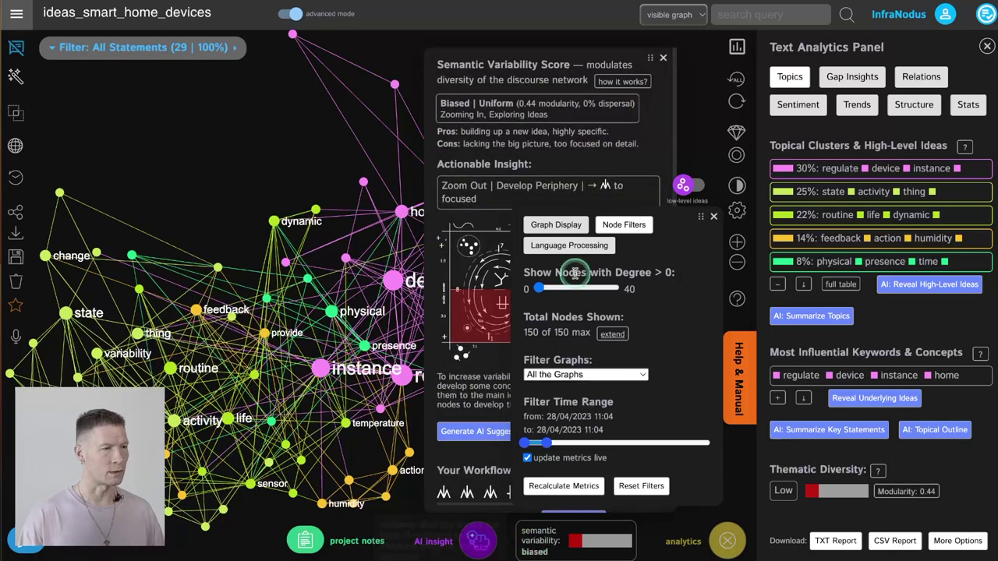
pyautogui.click(712, 219)
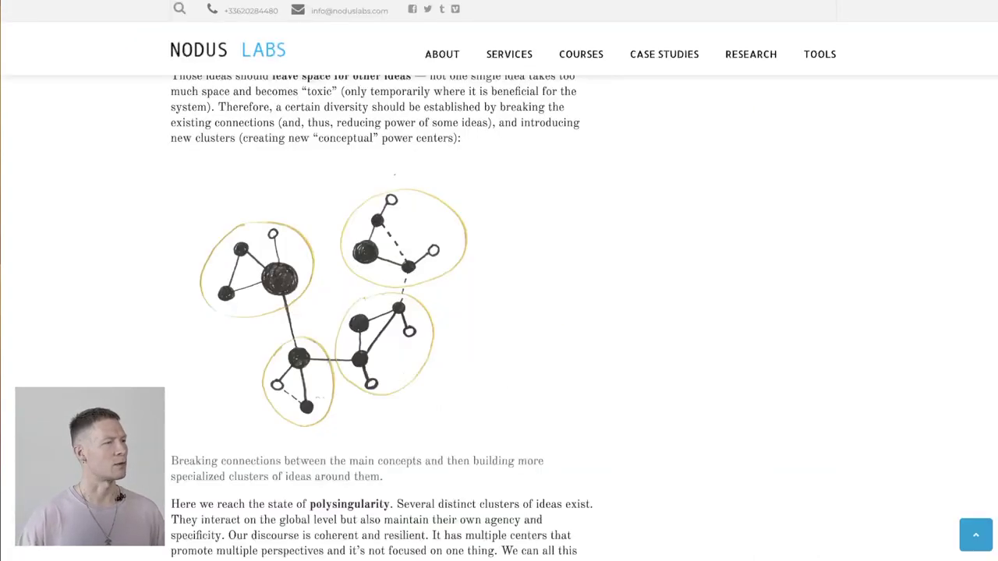
# Step: Read the Variability and Network Diversity section of the Nodus Labs article, including its idea network diagrams
pyautogui.scroll(10, 374, 304)
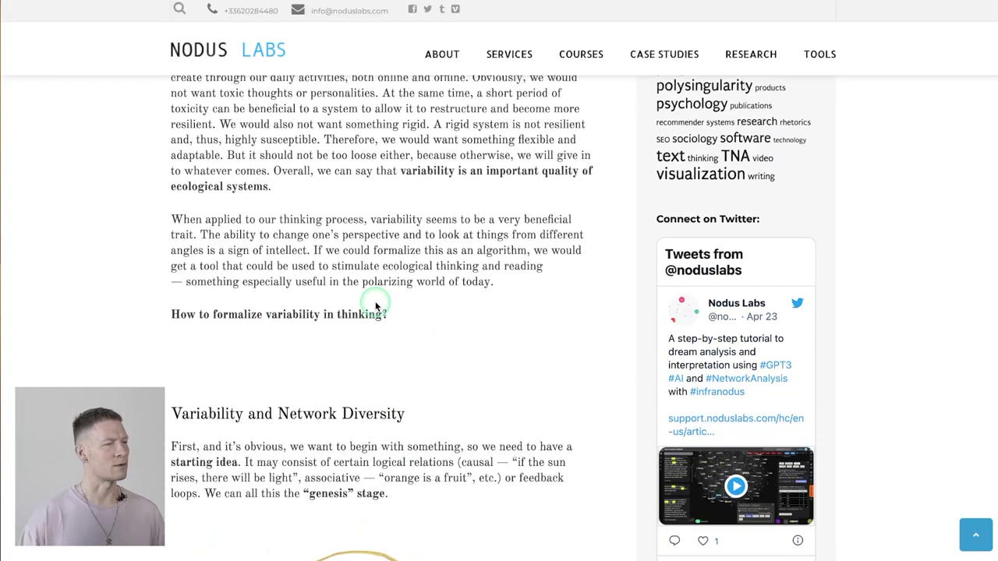
pyautogui.scroll(-5, 374, 307)
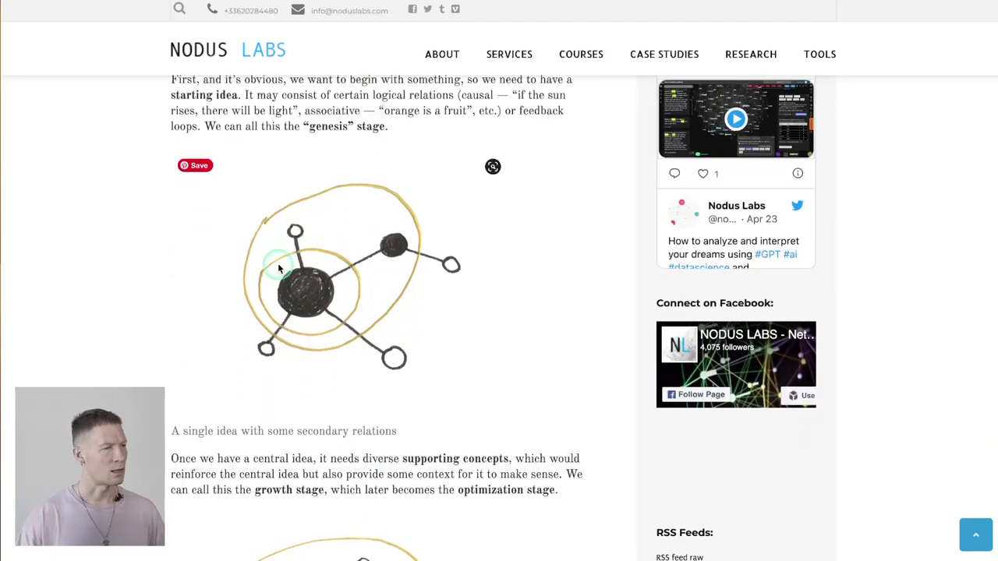
pyautogui.scroll(1, 300, 330)
pyautogui.scroll(-1, 306, 273)
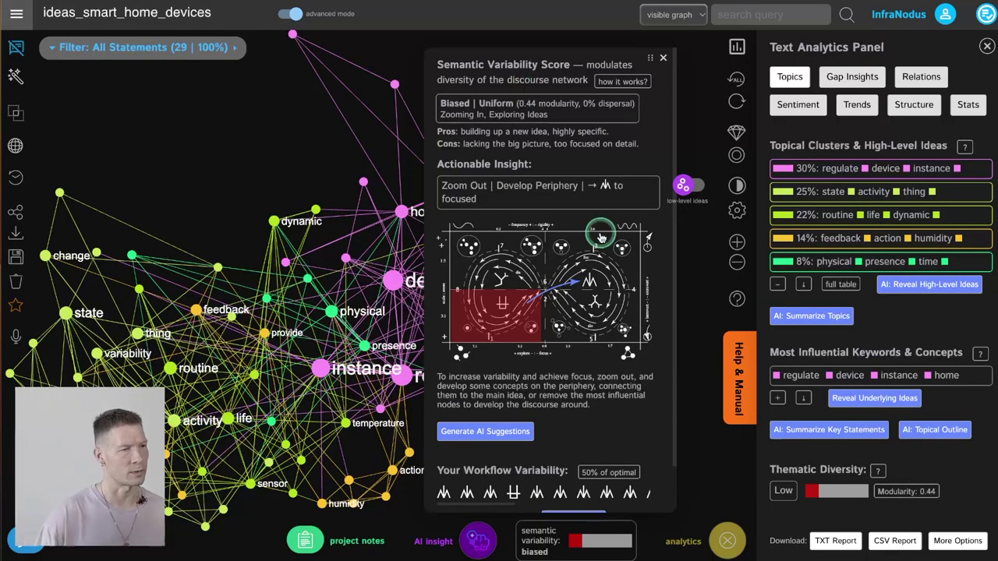
# Step: Review the semantic variability score's actionable insight, workflow variability and phases to explore, and close the details
pyautogui.click(659, 58)
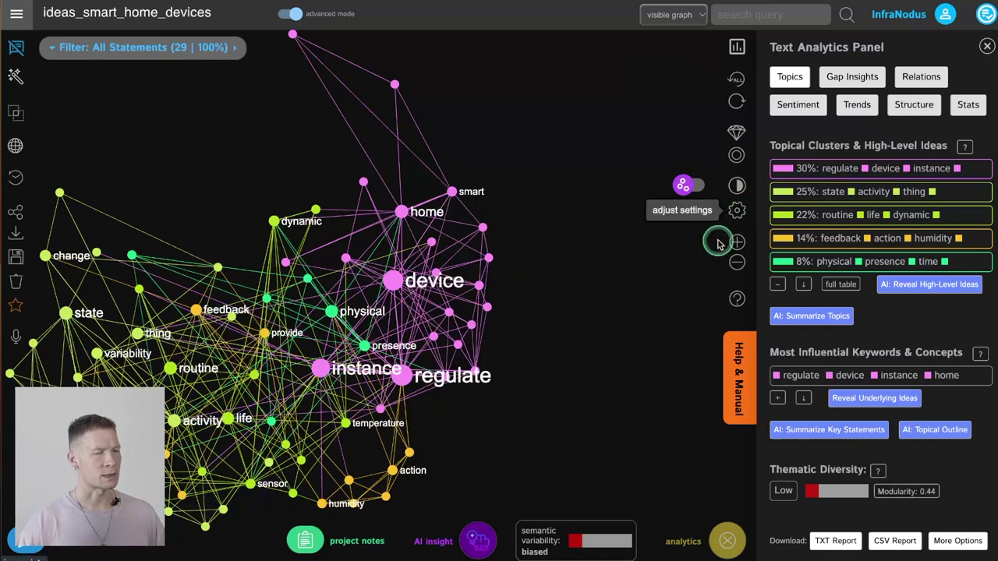
pyautogui.click(546, 551)
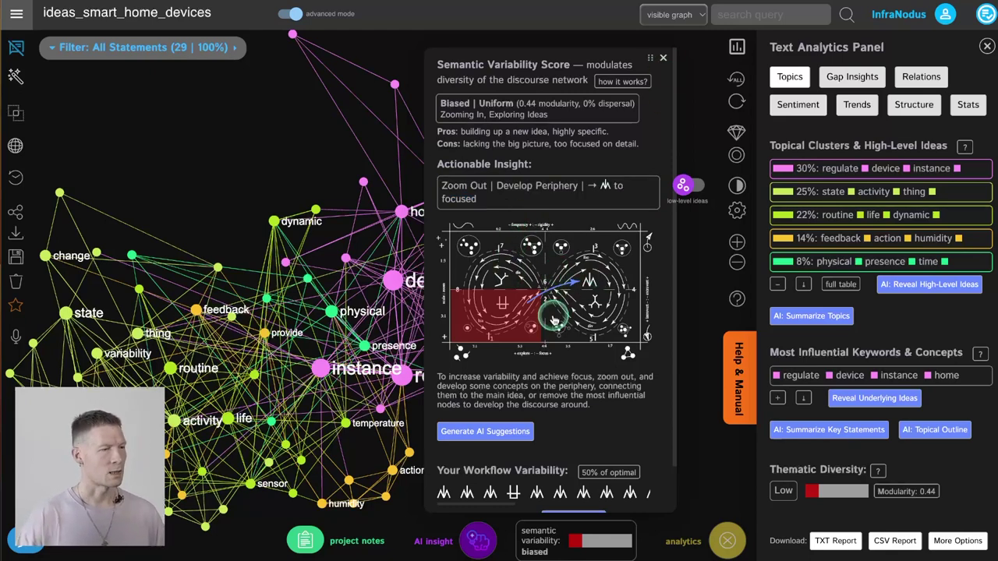
pyautogui.scroll(-1, 551, 320)
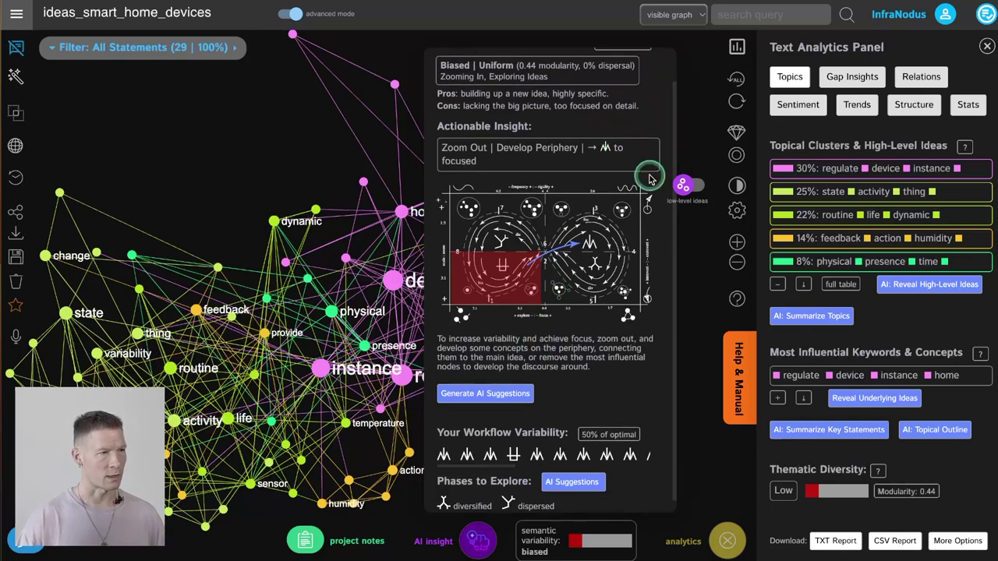
pyautogui.scroll(1, 649, 176)
pyautogui.click(663, 59)
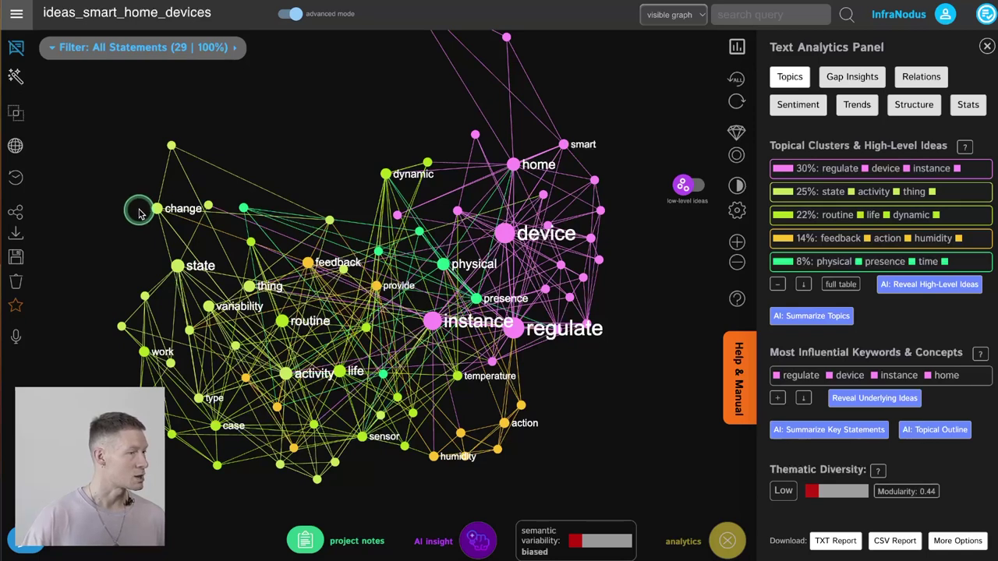
# Step: Select the activity and life nodes to inspect their shared connections, and deselect both
pyautogui.click(288, 375)
pyautogui.click(341, 371)
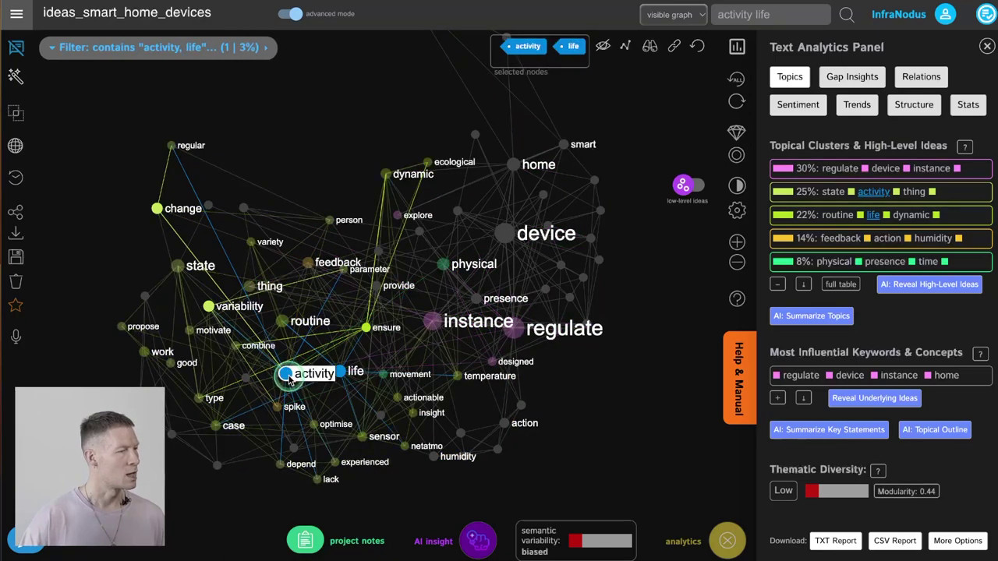
pyautogui.click(288, 374)
pyautogui.click(340, 371)
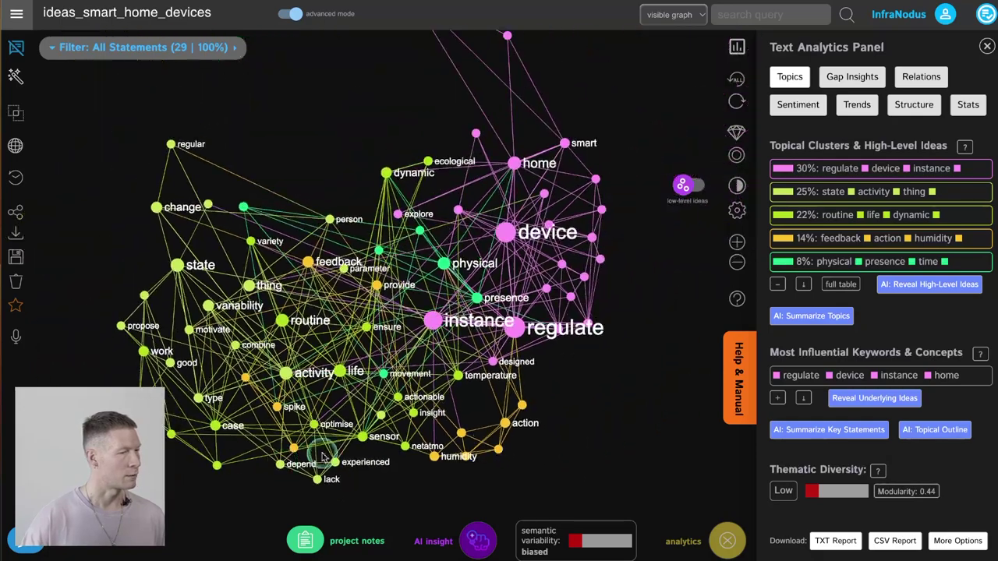
# Step: Extend the end of the node filter time range to 28/04/2023 12:04, starting from 28/04/2023 11:04
pyautogui.scroll(4, 474, 458)
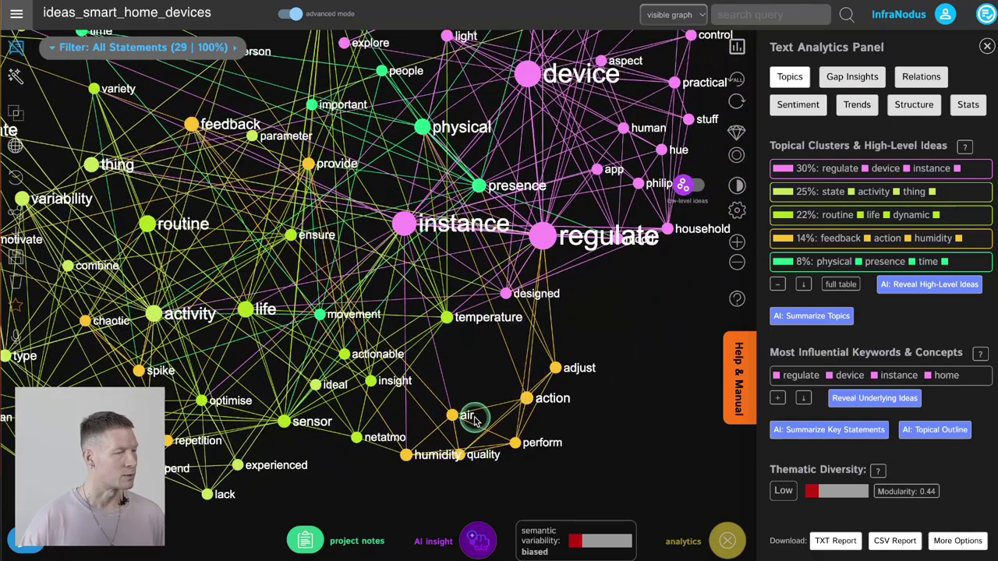
pyautogui.scroll(-5, 468, 427)
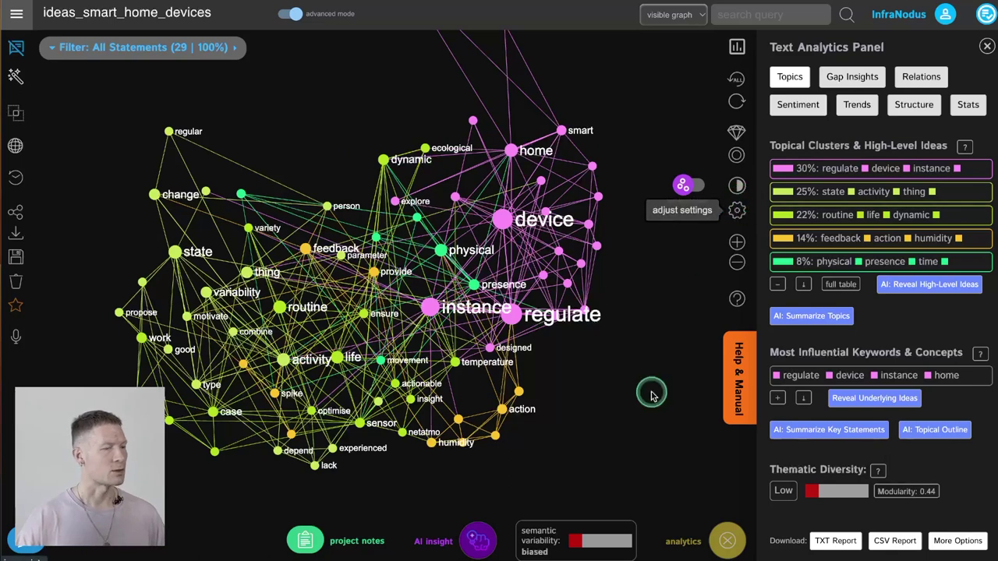
pyautogui.click(739, 214)
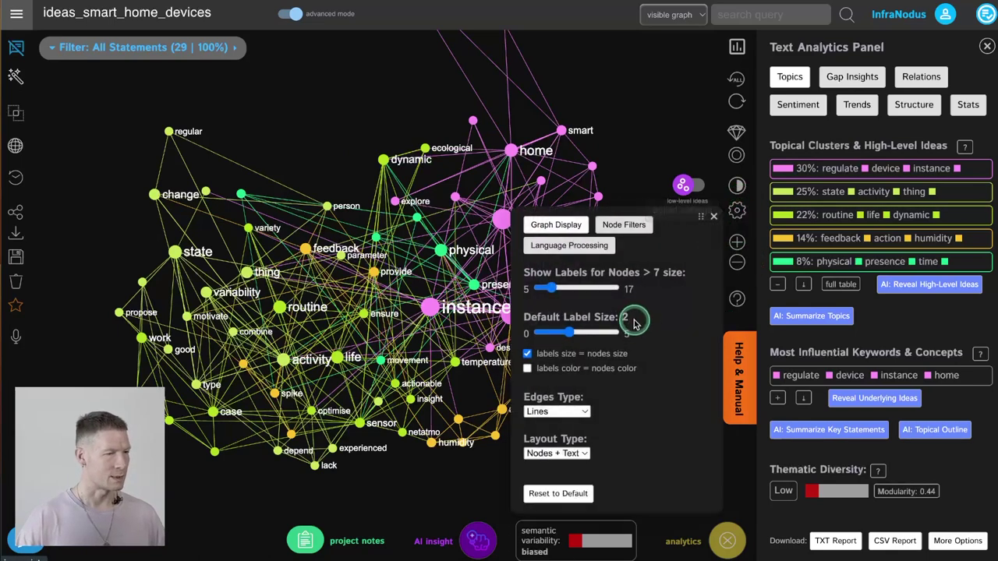
pyautogui.click(623, 226)
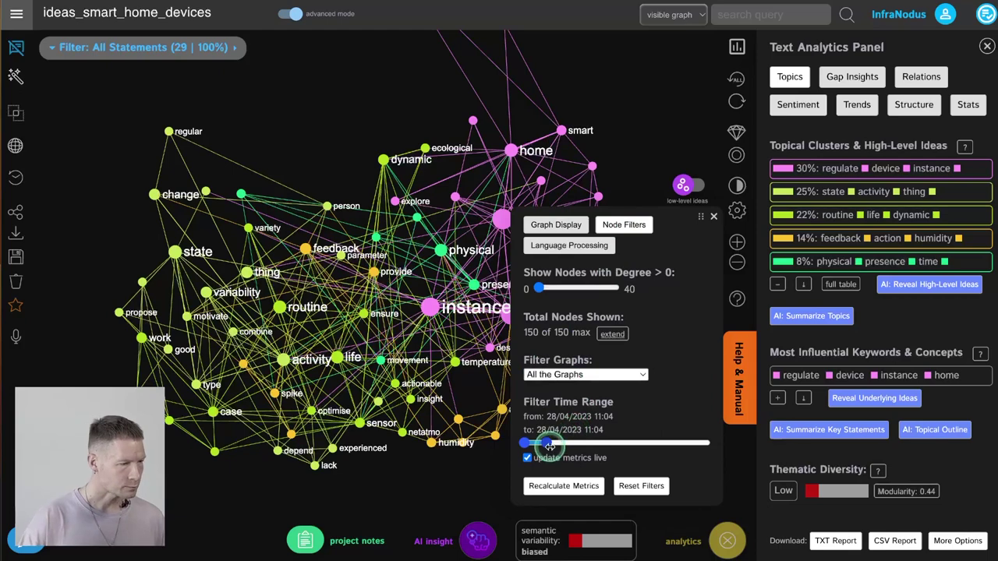
pyautogui.moveTo(557, 444); pyautogui.dragTo(562, 445)
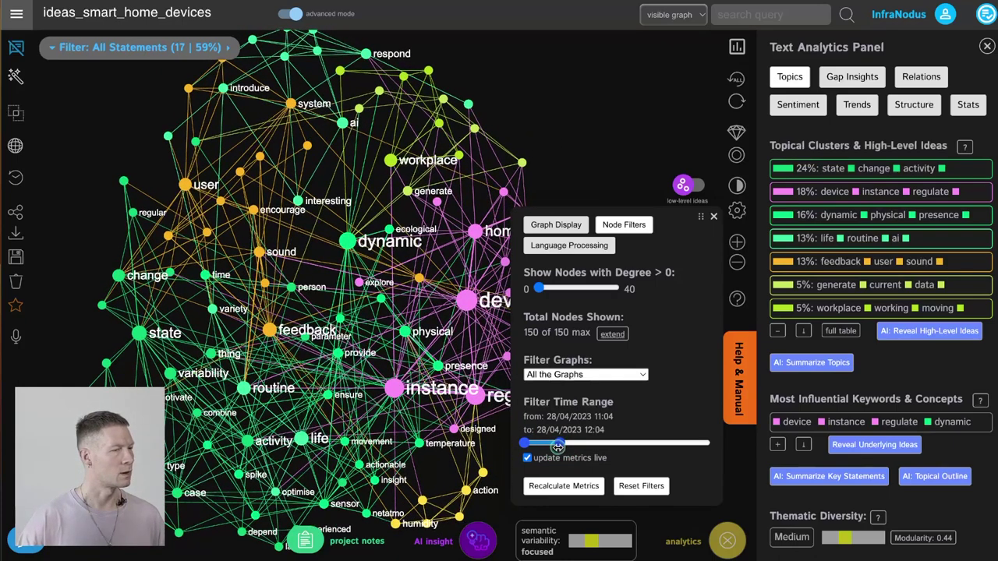
pyautogui.moveTo(548, 443); pyautogui.dragTo(571, 439)
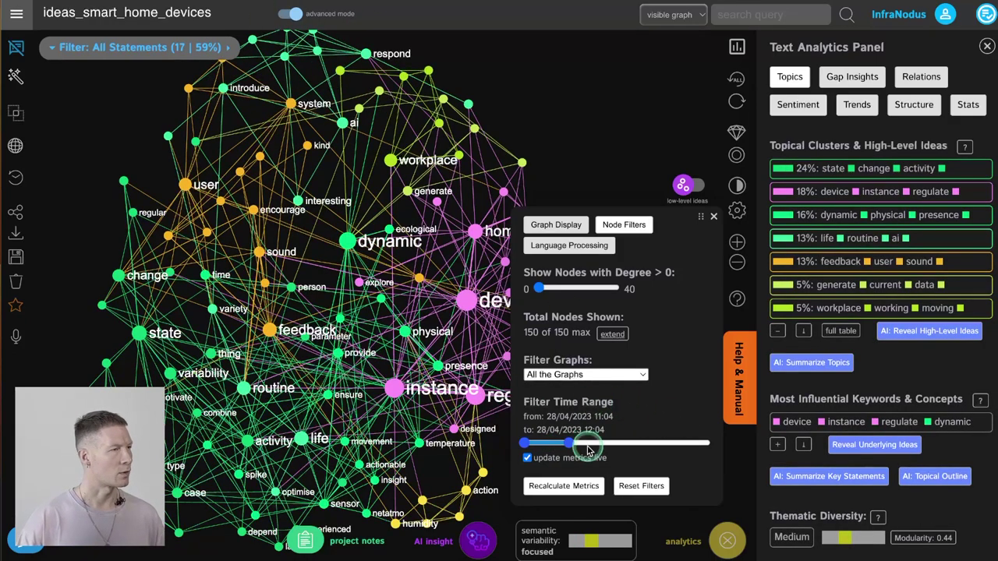
# Step: Inspect the graph's upper clusters, close the node filters, and review the semantic variability score's actionable insight and diagram before closing the details
pyautogui.moveTo(332, 257); pyautogui.dragTo(355, 320)
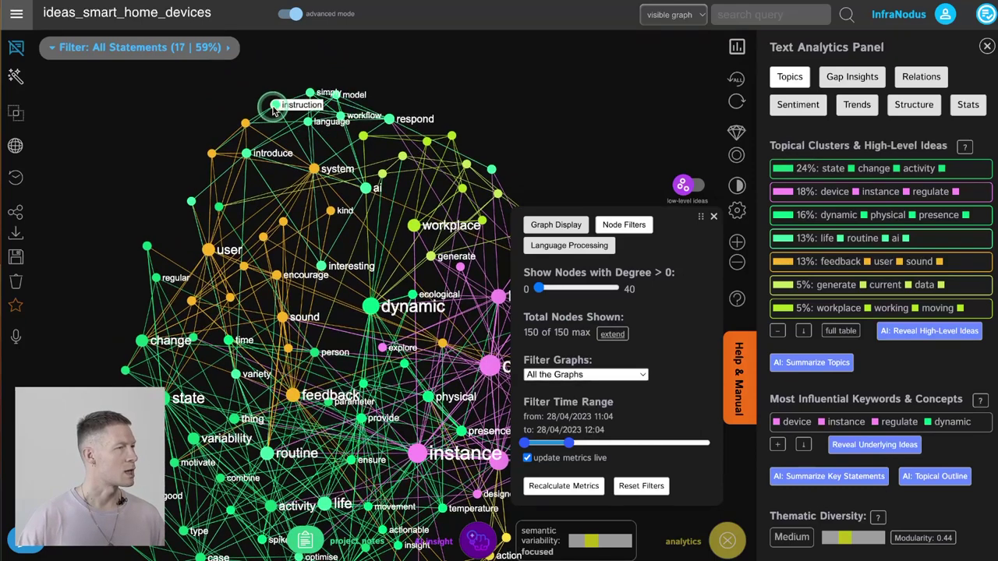
pyautogui.moveTo(337, 282); pyautogui.dragTo(295, 247)
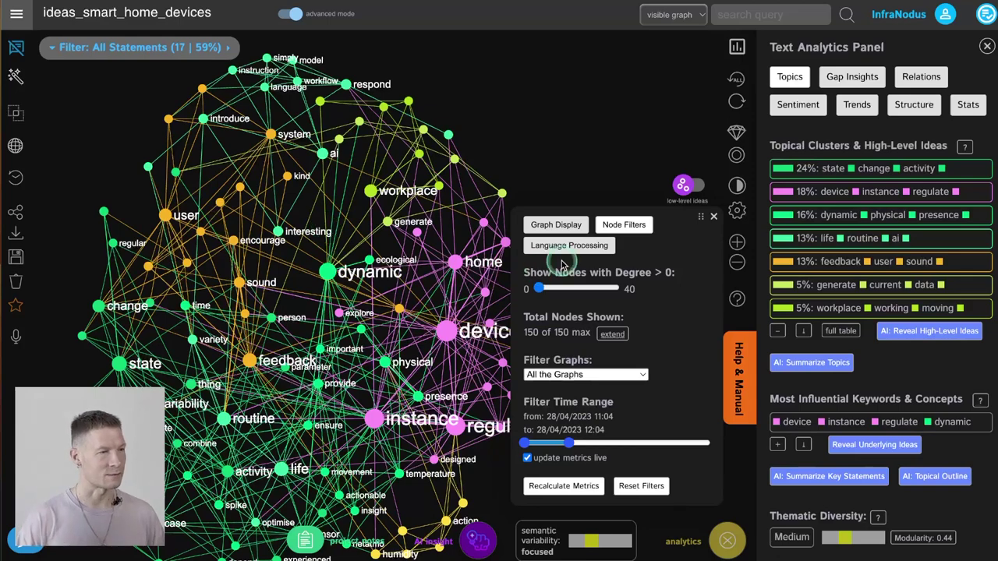
pyautogui.click(714, 216)
pyautogui.click(539, 540)
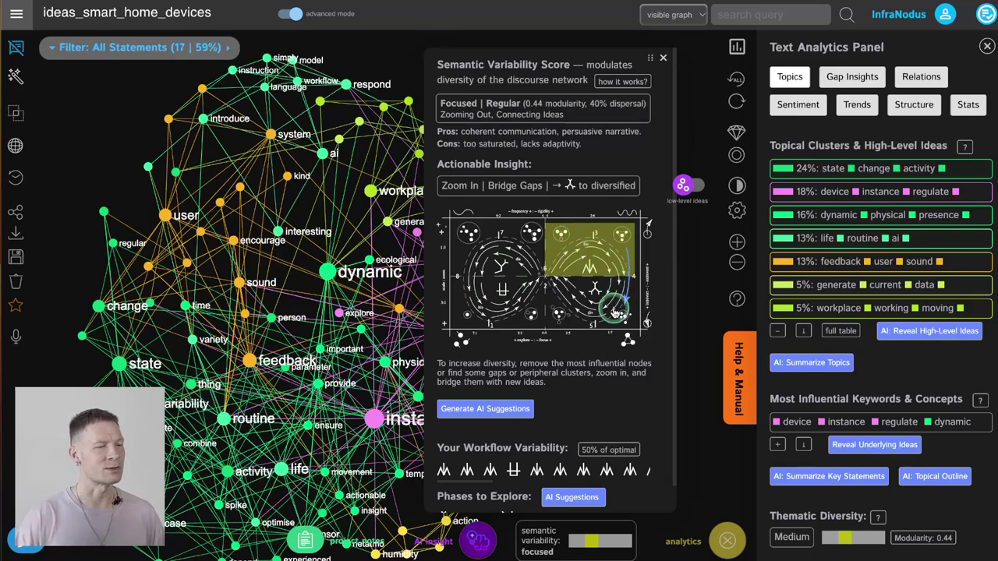
pyautogui.click(664, 59)
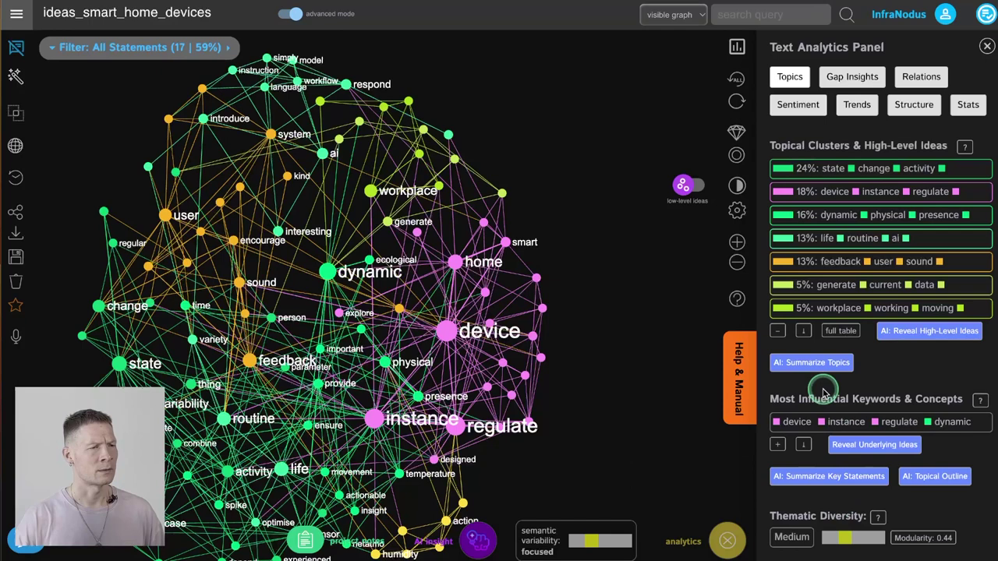
# Step: Shorten the topical clusters list, read the explanation of the thematic diversity score, and hide the explanation
pyautogui.click(778, 331)
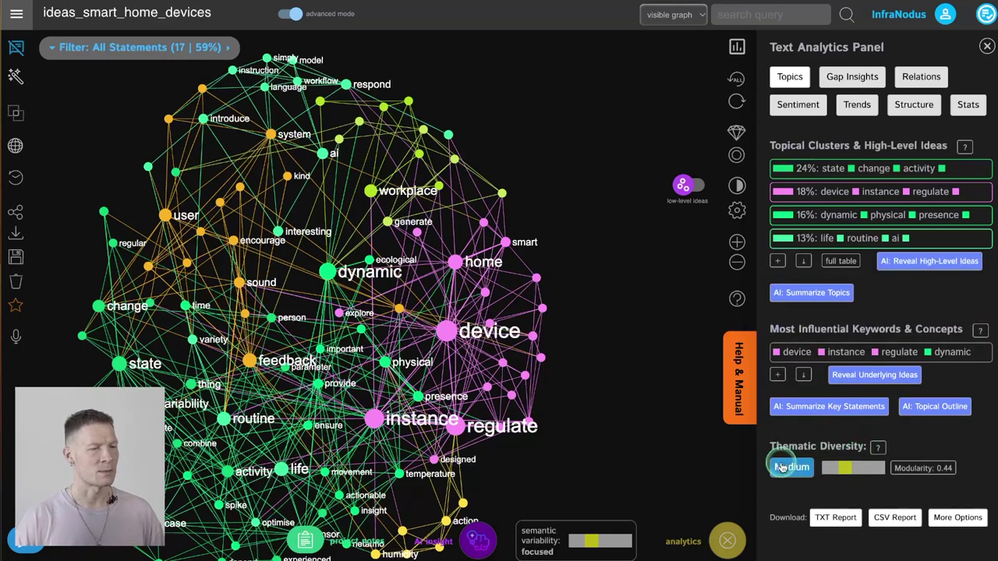
pyautogui.click(878, 449)
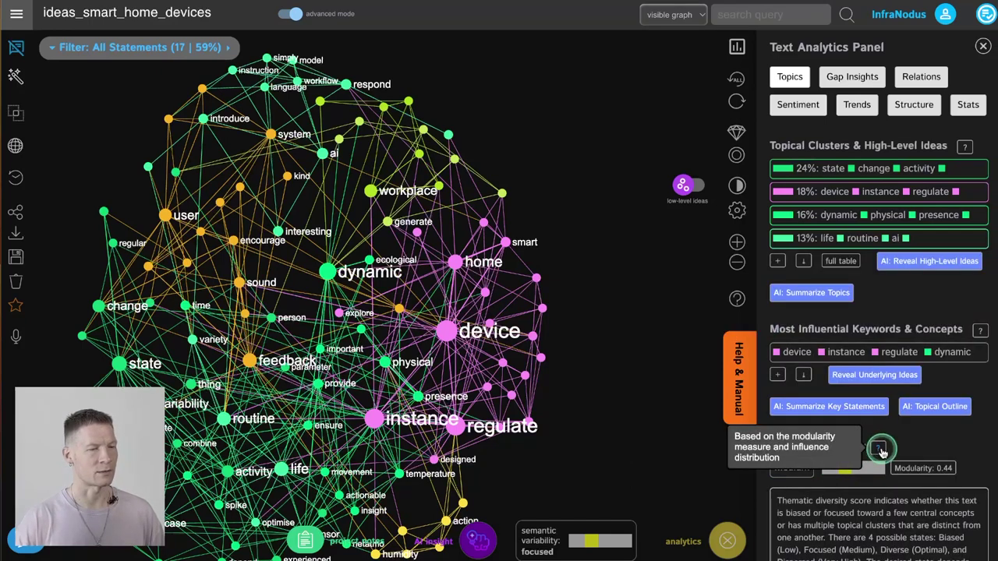
pyautogui.click(880, 451)
pyautogui.click(878, 450)
pyautogui.scroll(-2, 873, 480)
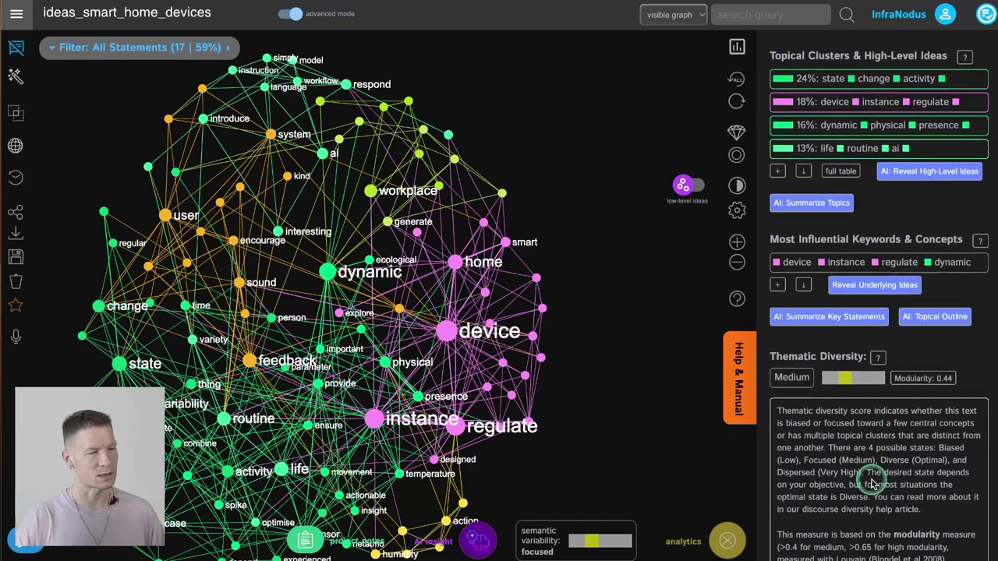
pyautogui.scroll(-1, 869, 479)
pyautogui.scroll(2, 857, 436)
pyautogui.click(794, 365)
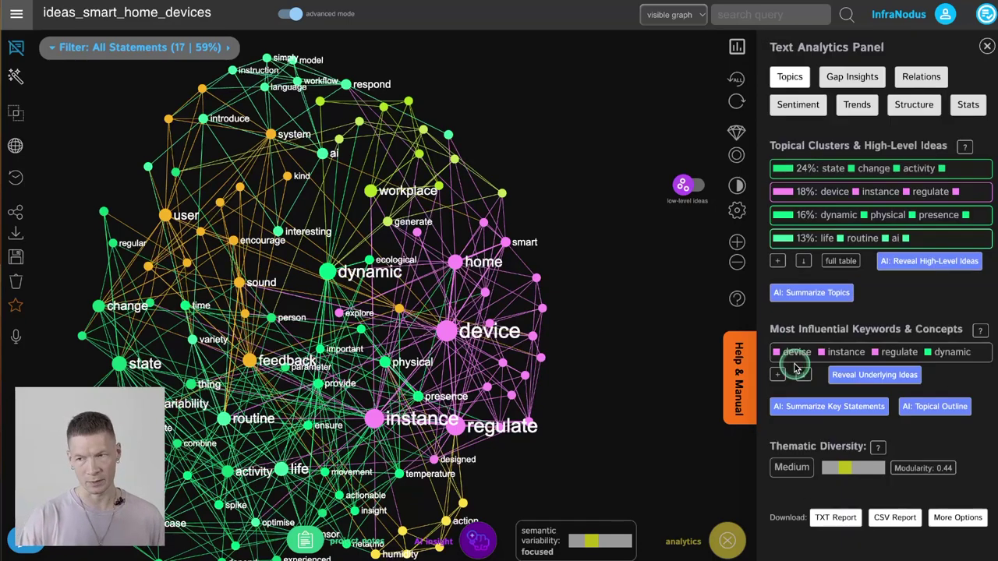
# Step: Reopen the semantic variability score details, study its insight text and the full-size variability diagram, and close both
pyautogui.moveTo(411, 379); pyautogui.dragTo(456, 380)
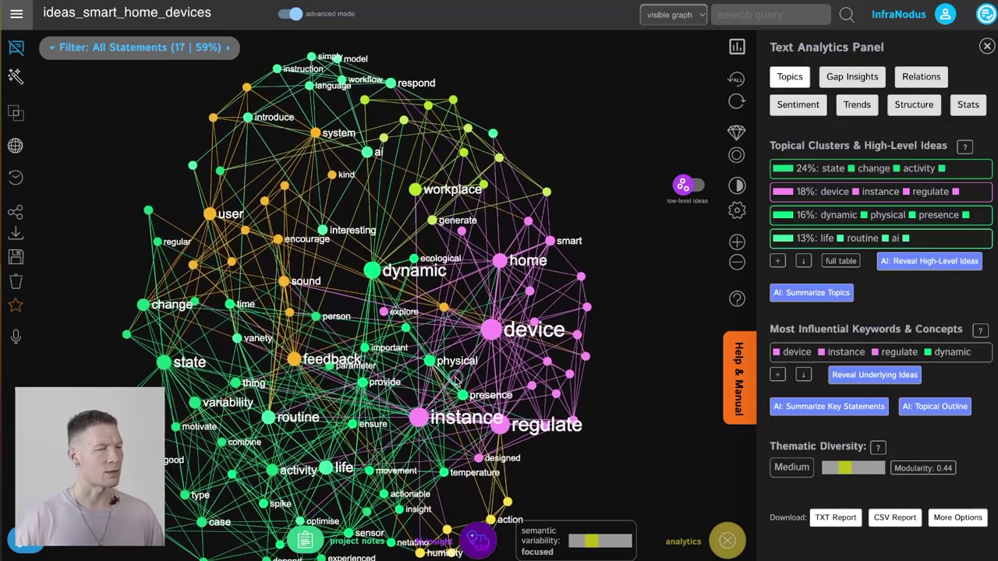
pyautogui.click(540, 545)
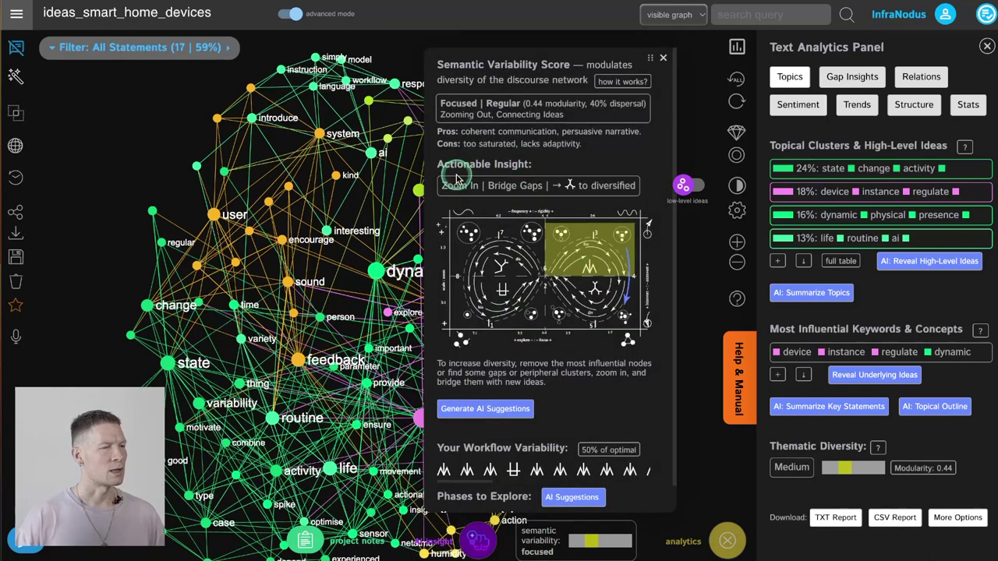
pyautogui.moveTo(531, 369); pyautogui.dragTo(568, 372)
pyautogui.click(534, 375)
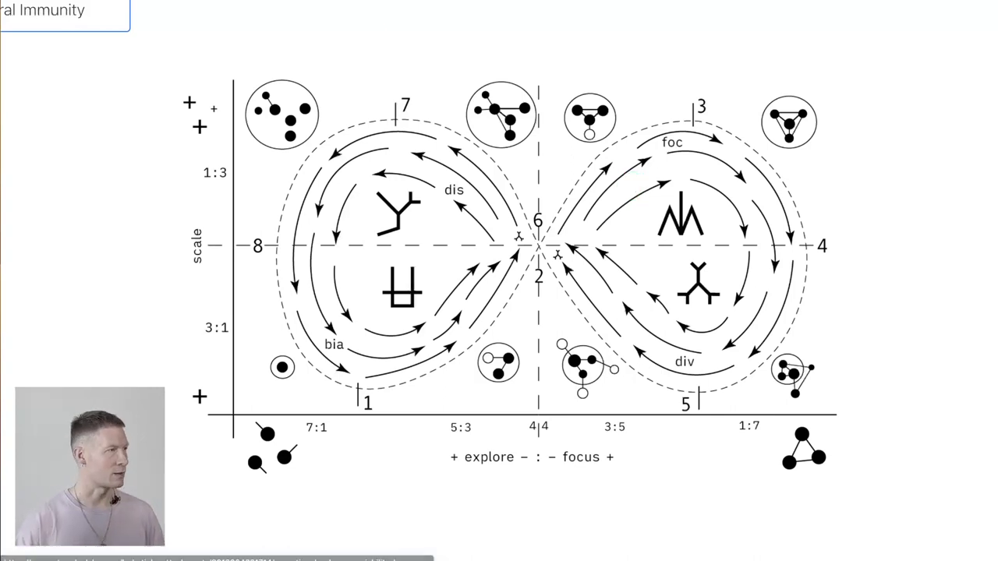
pyautogui.hotkey('ctrl', 'w')
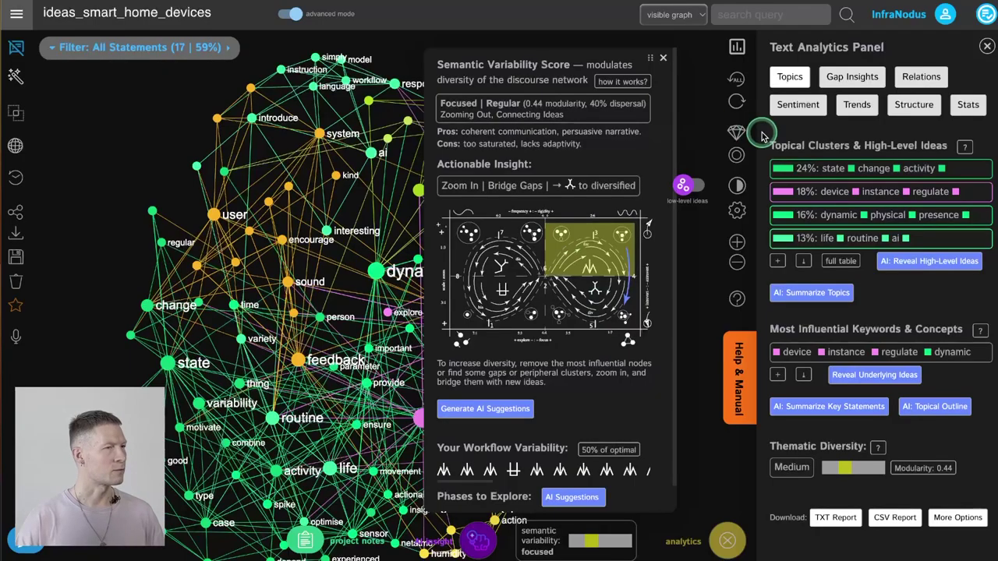
pyautogui.click(663, 58)
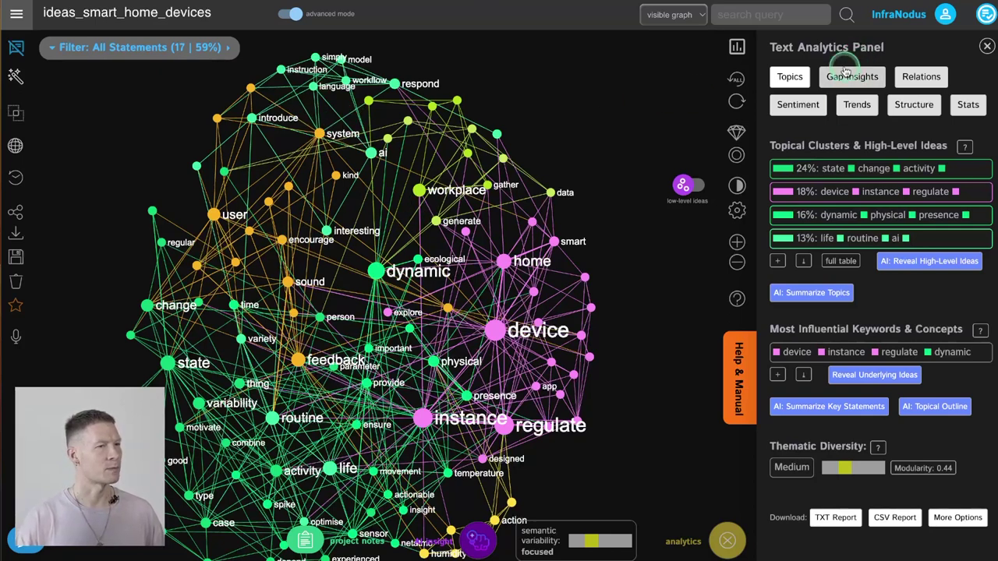
# Step: Highlight the structural gap insight in the network and cycle through the gaps to the one between generate/current/data and feedback/user/sound
pyautogui.click(852, 75)
pyautogui.click(800, 243)
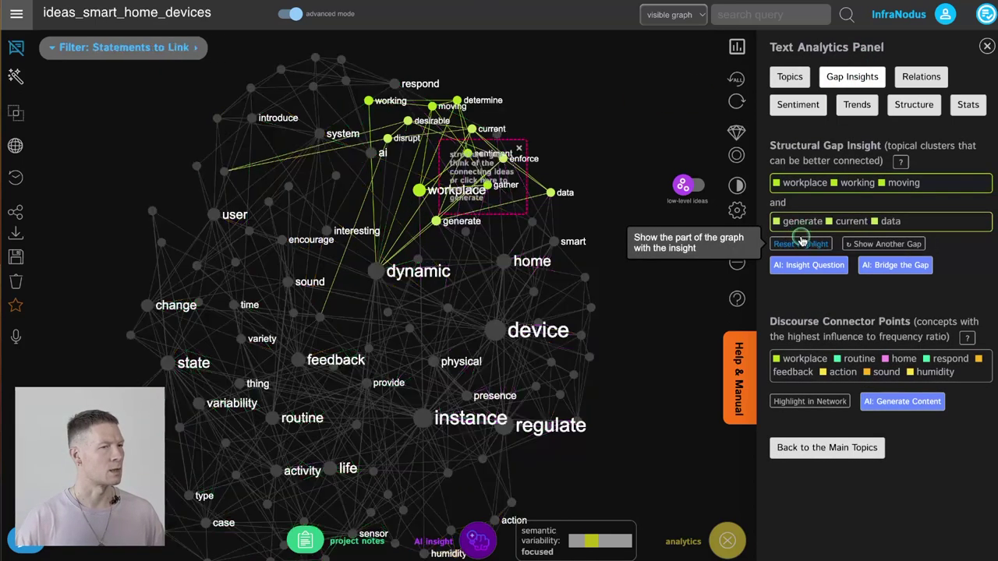
pyautogui.click(899, 244)
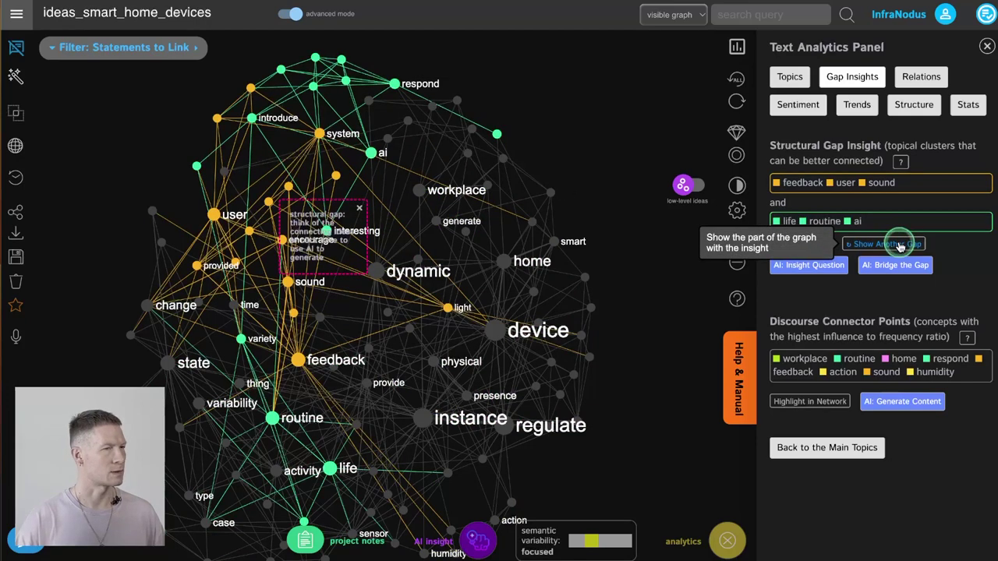
pyautogui.click(868, 246)
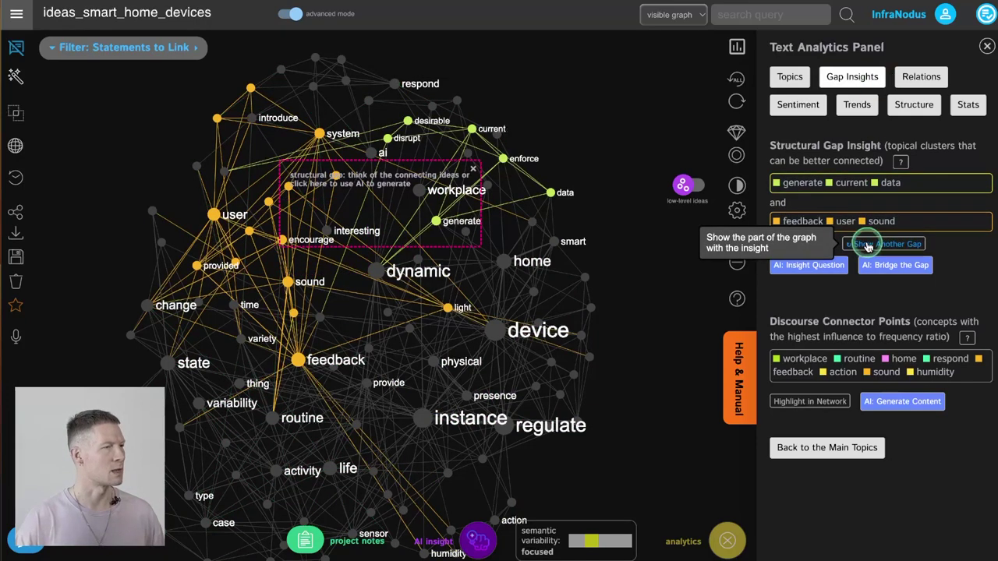
pyautogui.click(868, 246)
pyautogui.click(868, 247)
pyautogui.click(867, 246)
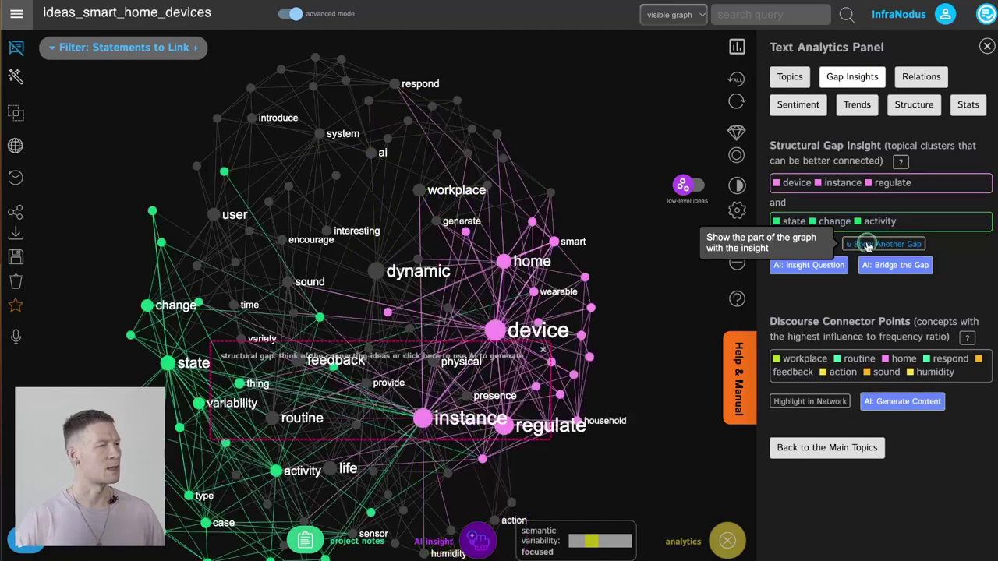
pyautogui.click(867, 247)
pyautogui.click(867, 247)
pyautogui.click(868, 246)
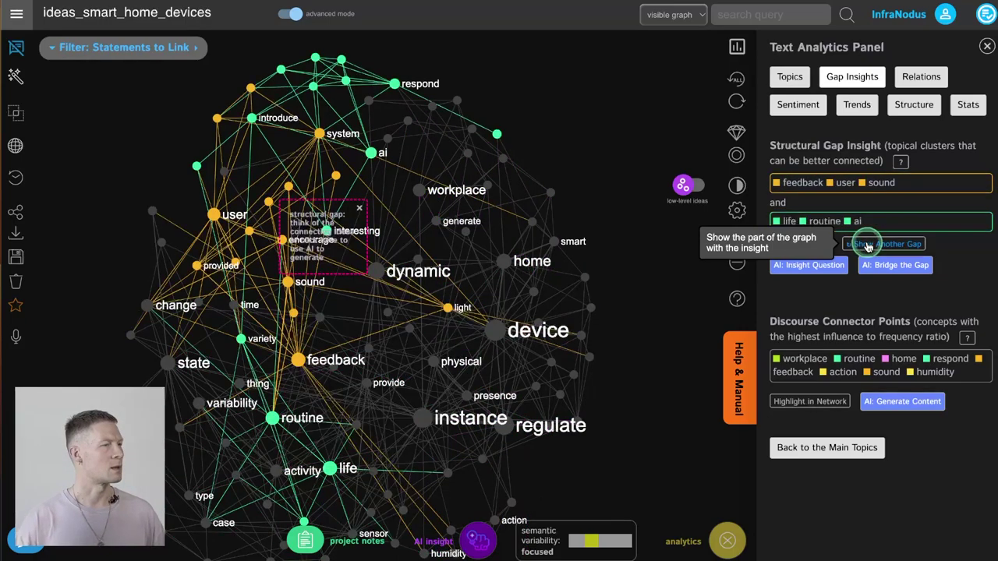
pyautogui.click(868, 246)
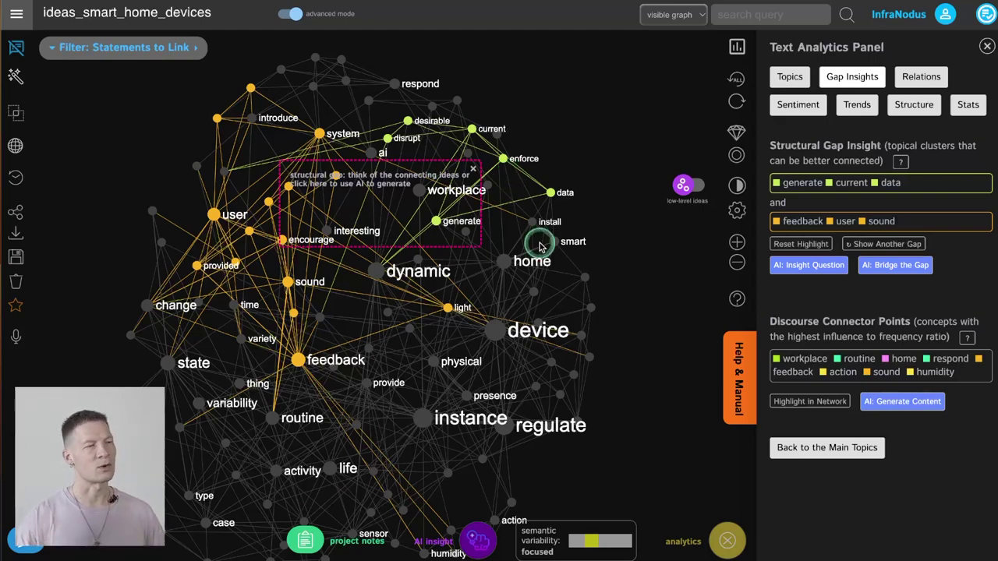
# Step: Reset the structural gap highlight and hide the statements list to show the full graph
pyautogui.click(799, 244)
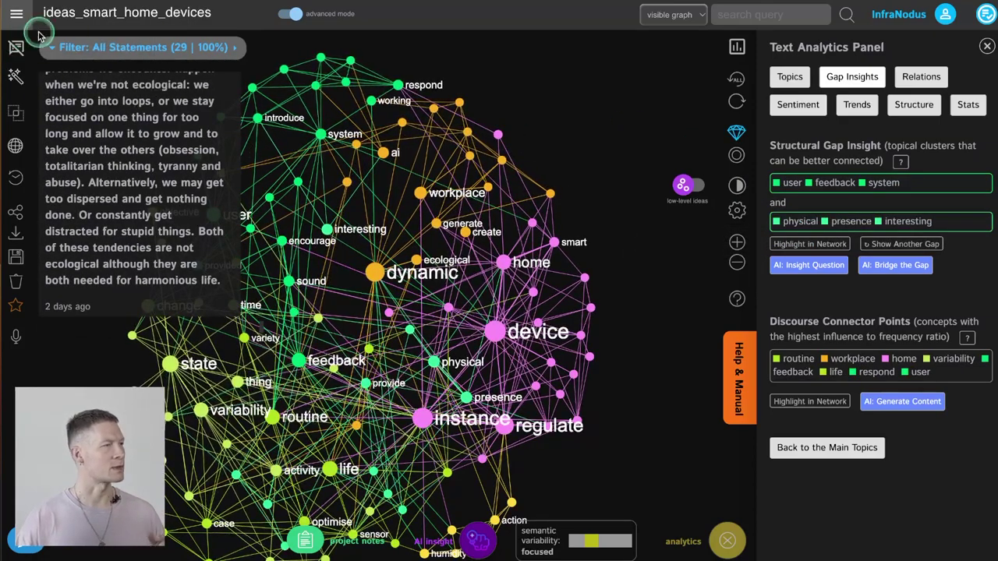
pyautogui.click(15, 48)
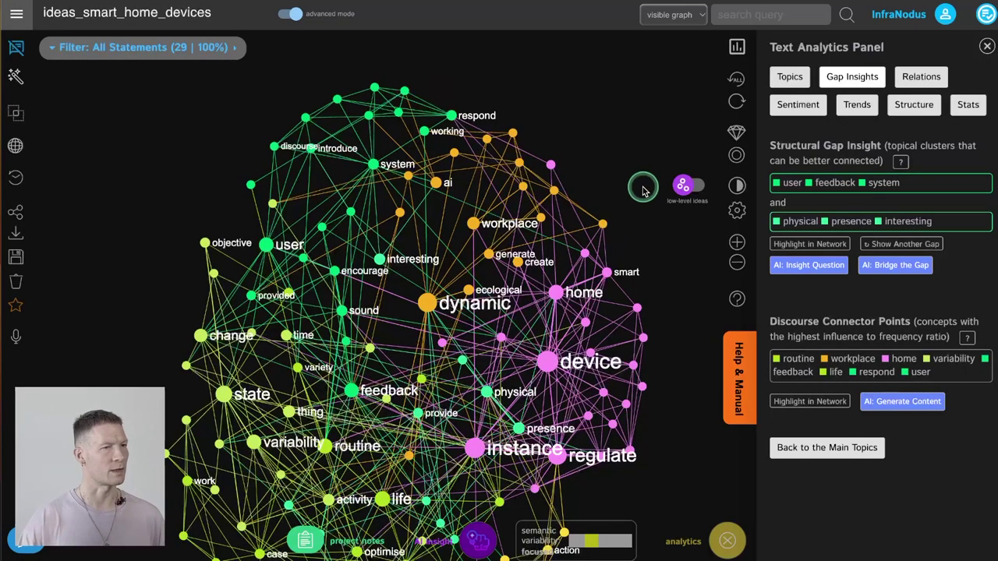
pyautogui.moveTo(590, 322); pyautogui.dragTo(587, 281)
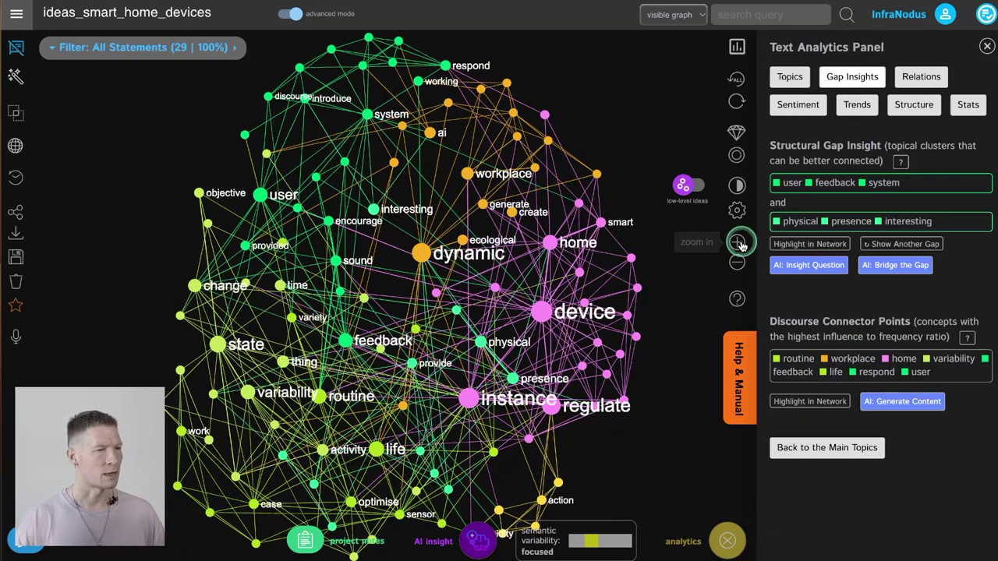
# Step: Show the main topics, extend the node filter time range in stages to 28/04/2023 15:04 to include all statements, and close the settings
pyautogui.click(736, 210)
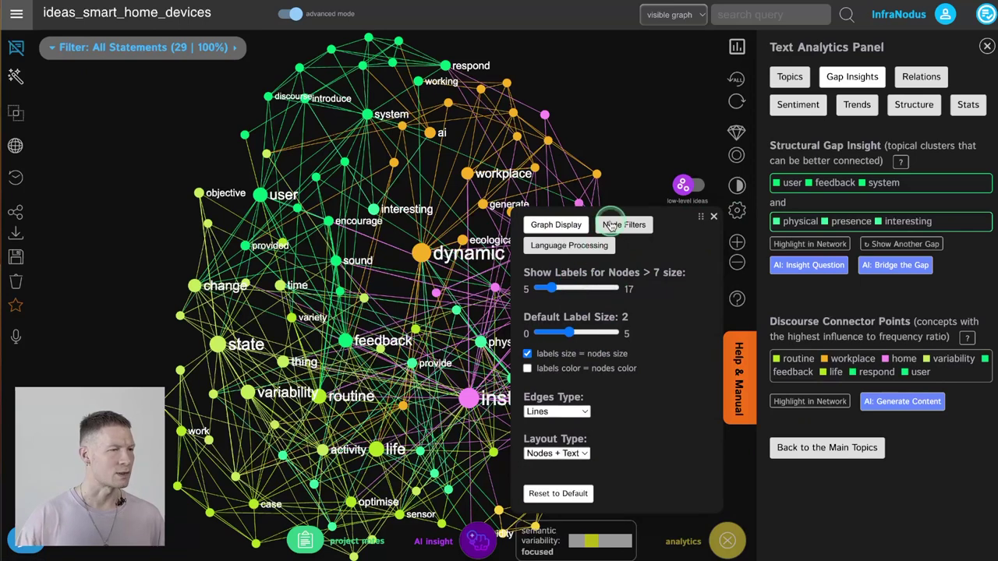
pyautogui.click(615, 225)
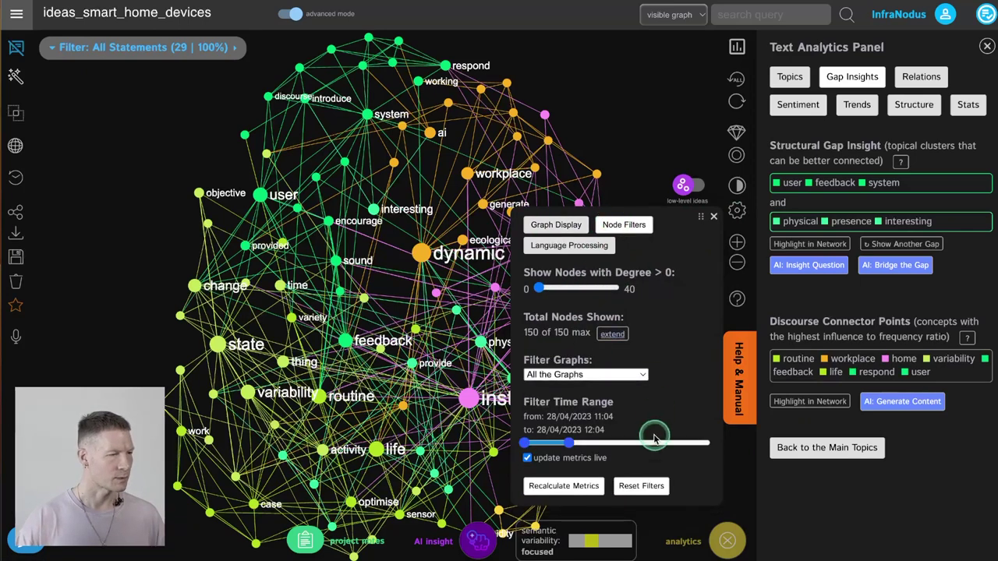
pyautogui.moveTo(653, 442); pyautogui.dragTo(596, 443)
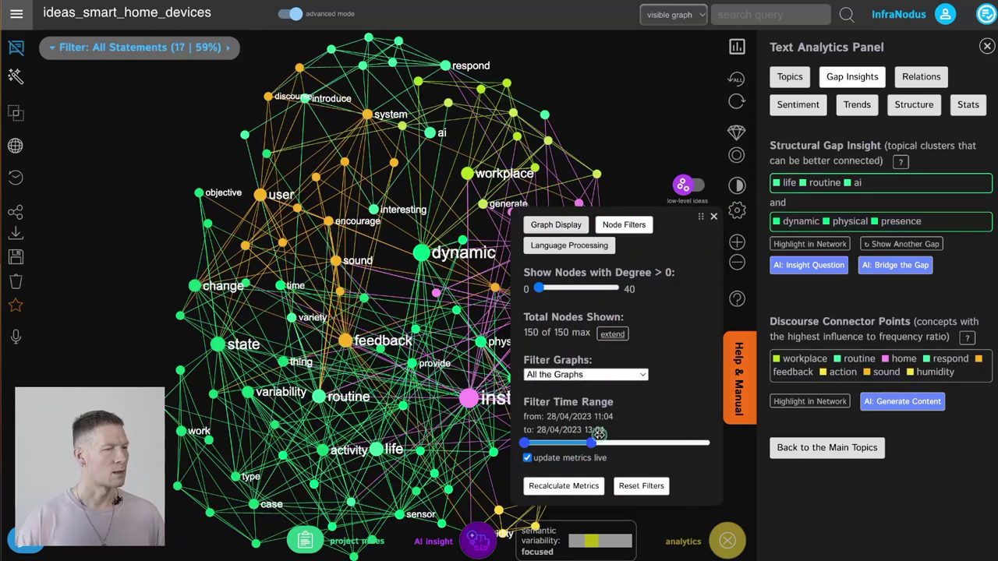
pyautogui.click(789, 77)
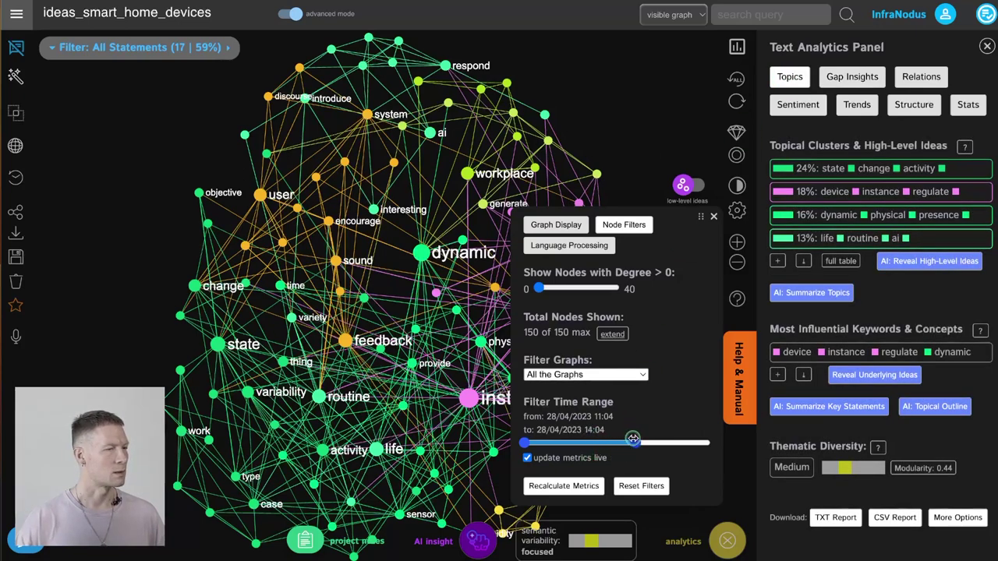
pyautogui.moveTo(673, 437)
pyautogui.mouseDown()
pyautogui.moveTo(688, 437)
pyautogui.moveTo(647, 440)
pyautogui.moveTo(683, 435)
pyautogui.mouseUp()
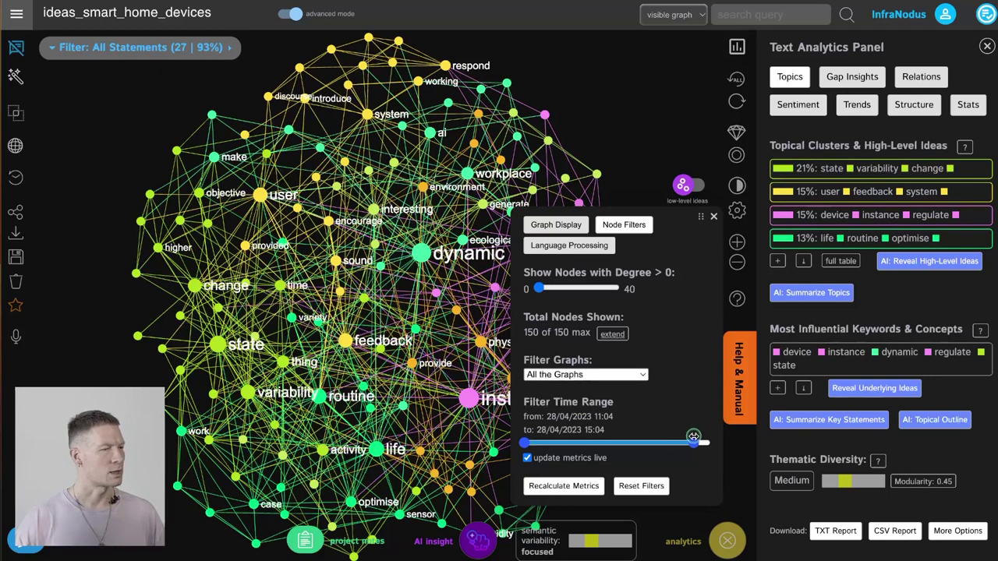
pyautogui.moveTo(693, 436); pyautogui.dragTo(715, 434)
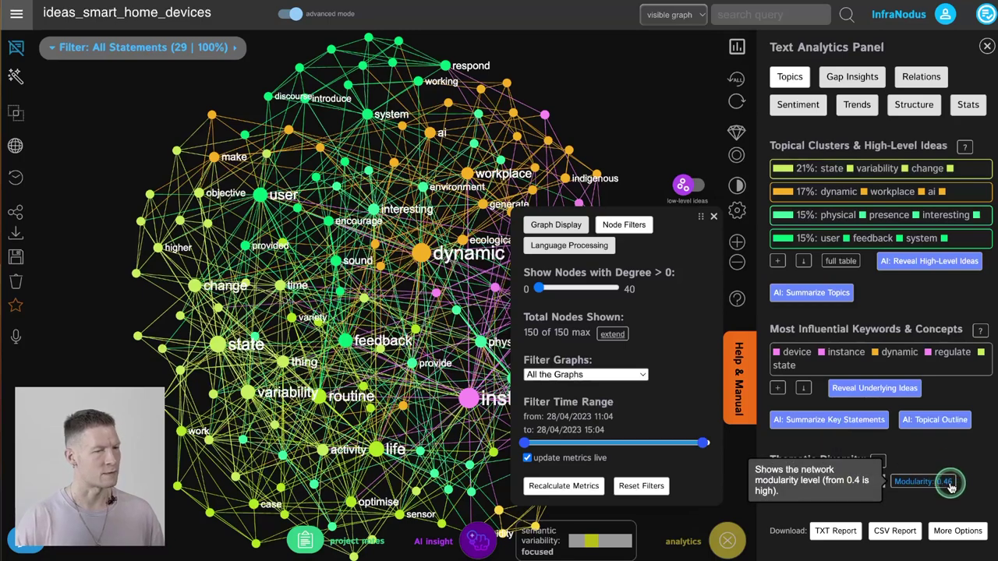
pyautogui.click(716, 214)
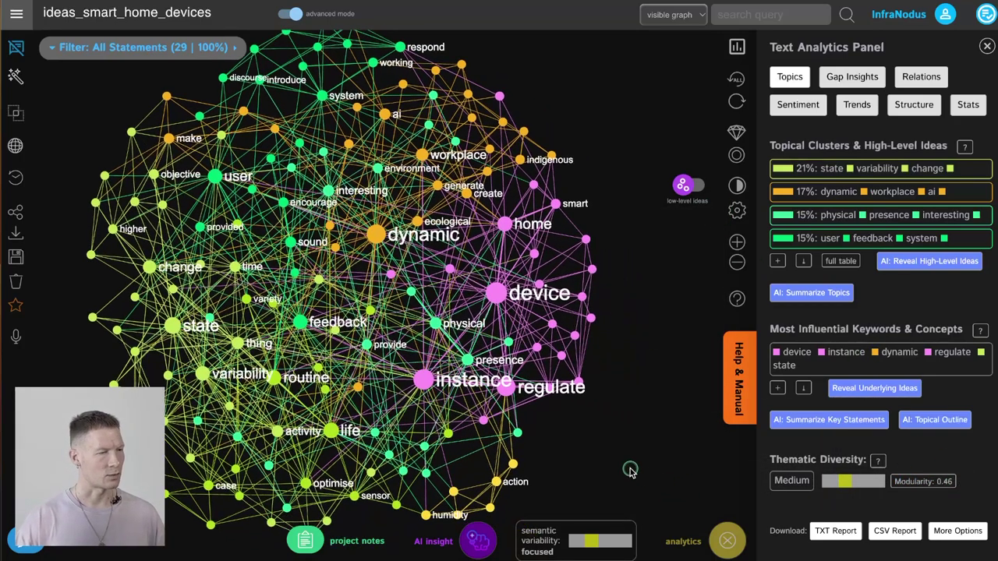
# Step: Open the ideas_smart_home_start graph, return to ideas_smart_home_devices, and close its text entry form
pyautogui.click(16, 13)
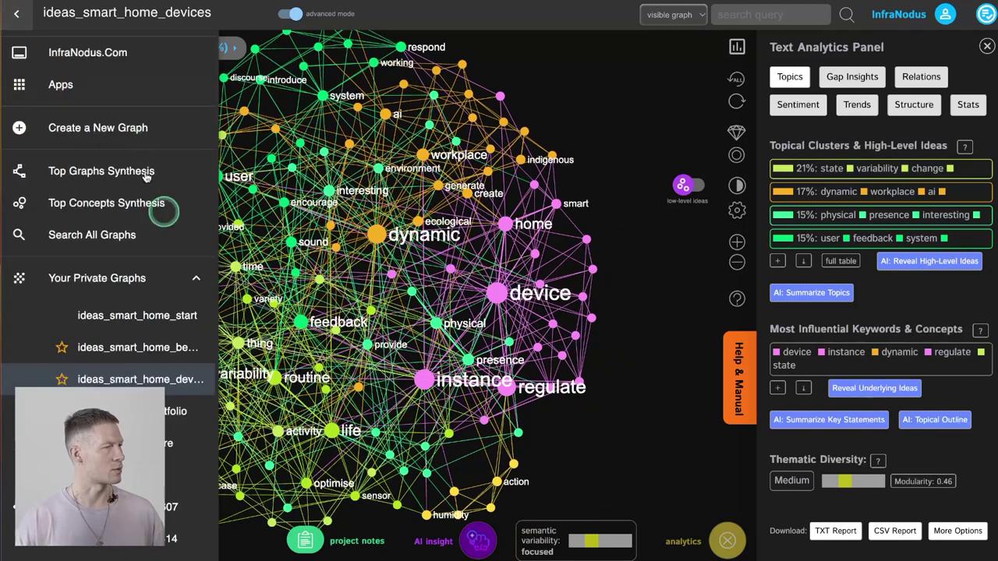
pyautogui.click(146, 321)
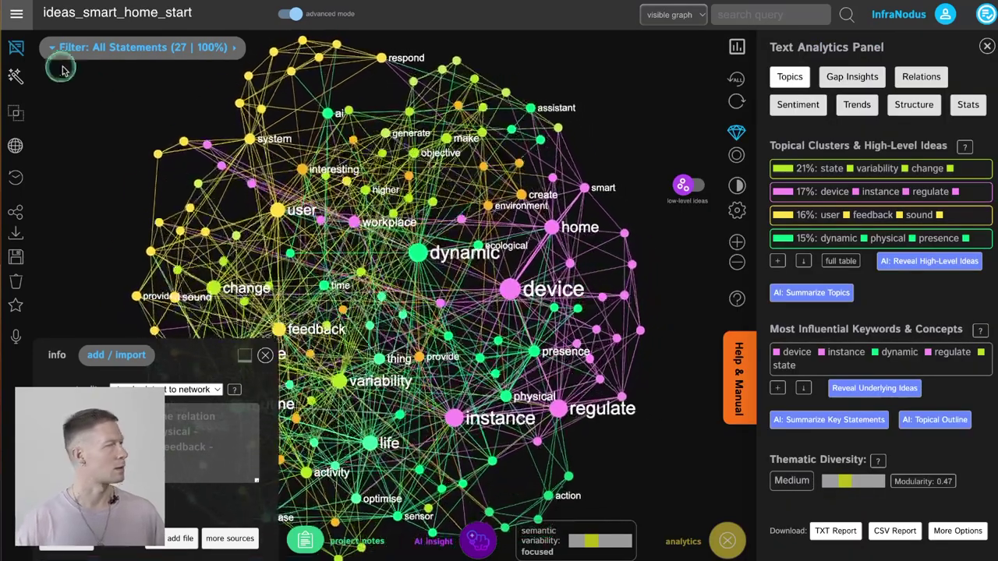
pyautogui.click(16, 13)
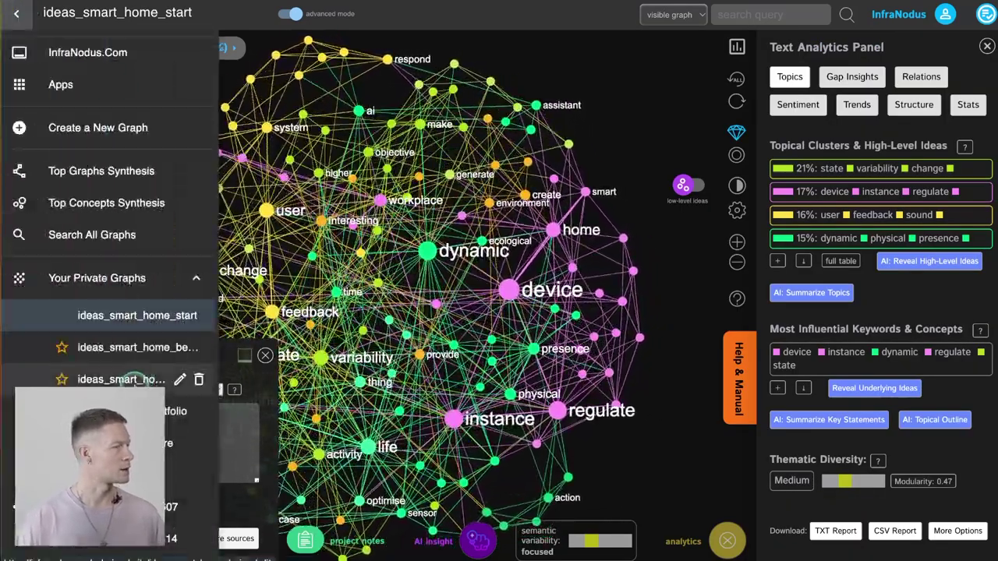
pyautogui.click(134, 380)
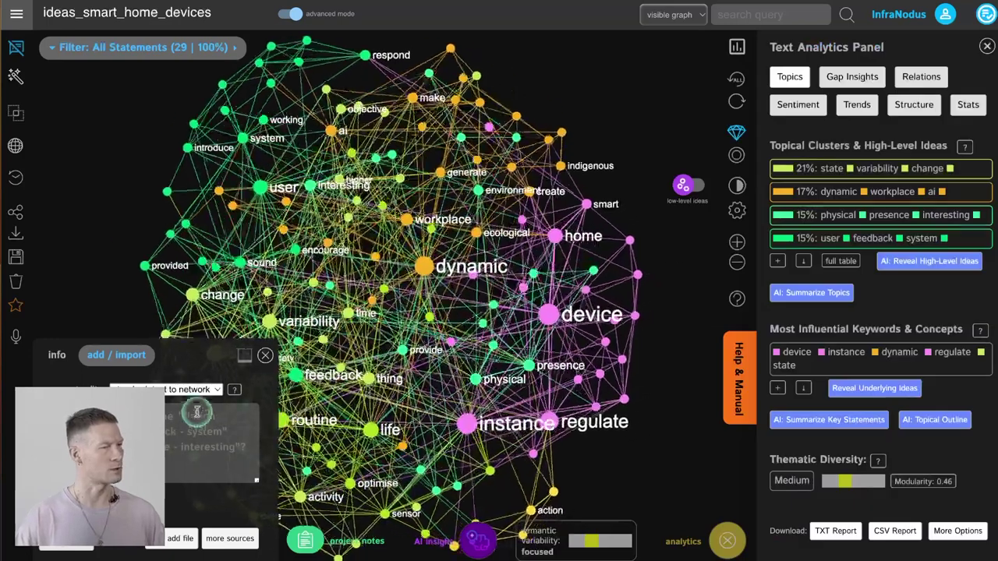
pyautogui.click(265, 356)
# Step: Check the semantic variability score details, close them, and inspect the graph up close around the state, variability and feedback nodes
pyautogui.click(543, 546)
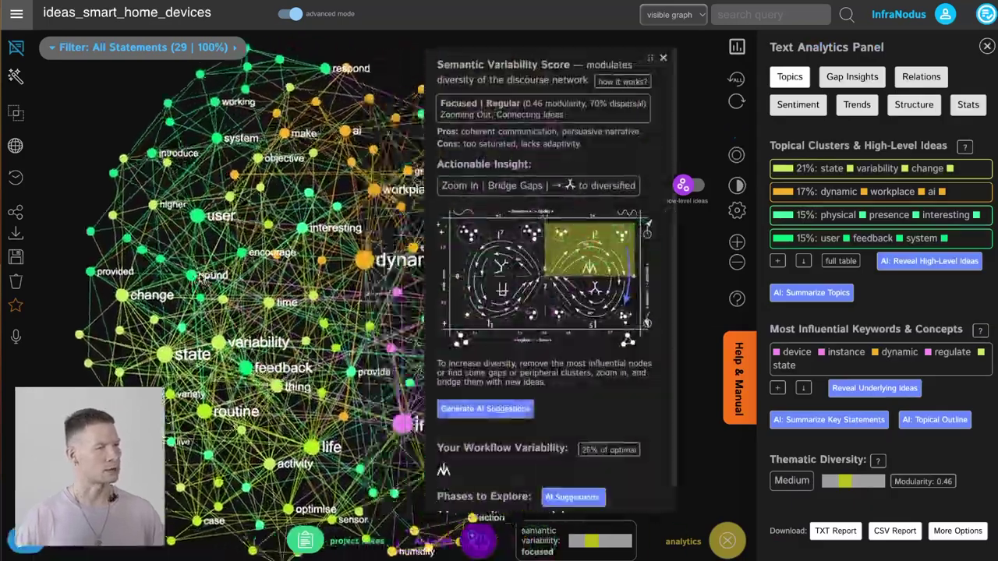
pyautogui.click(664, 58)
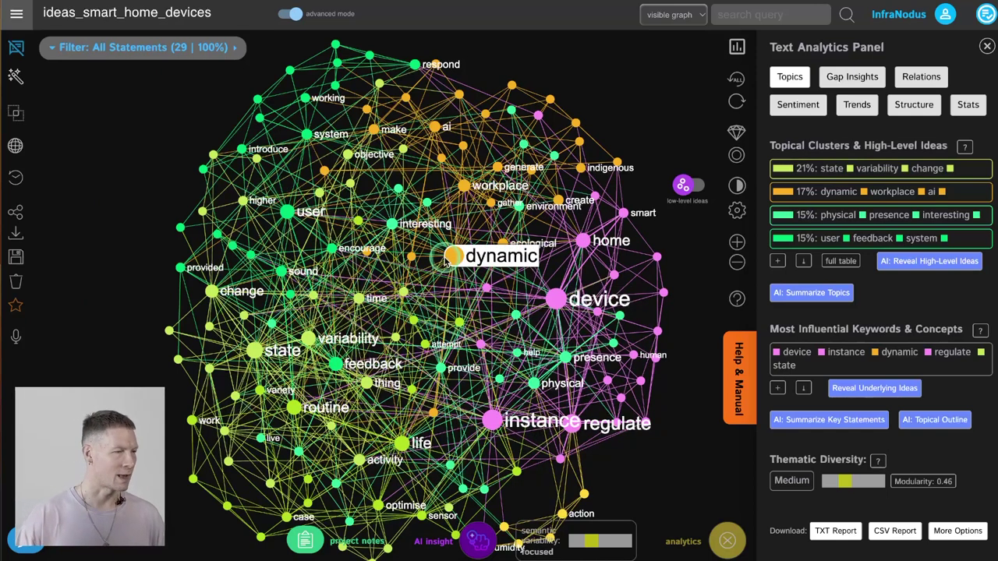
pyautogui.scroll(5, 308, 363)
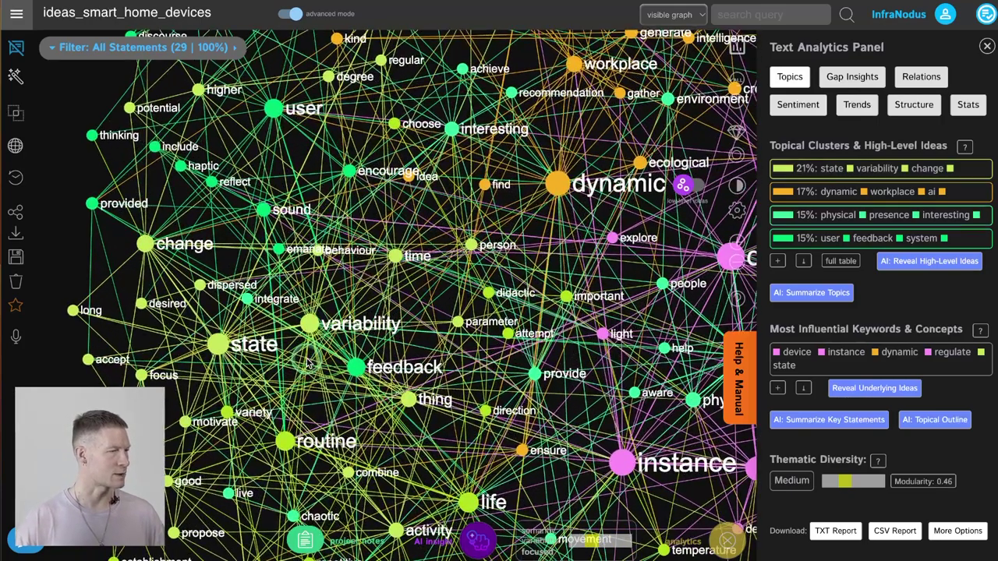
pyautogui.scroll(-5, 307, 361)
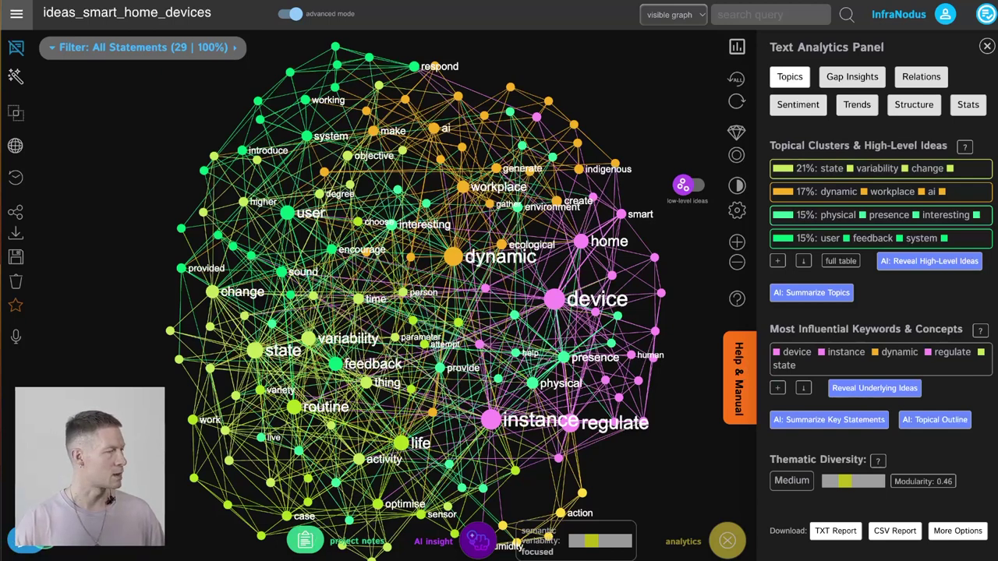
# Step: Add the copied text about the variability state and special software promoting it to the graph, and close the entry form
pyautogui.click(32, 544)
pyautogui.hotkey('ctrl', 'v')
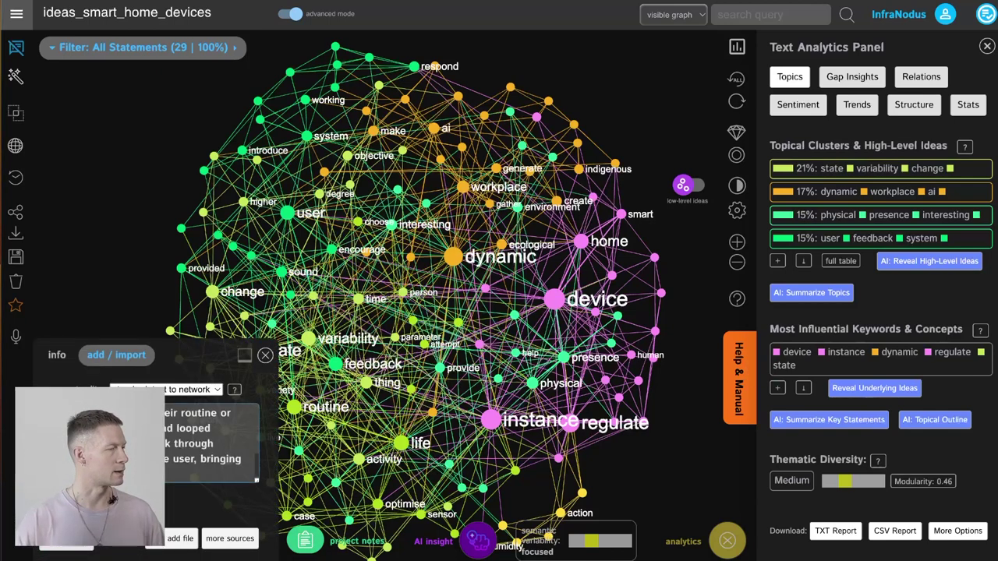
pyautogui.click(66, 548)
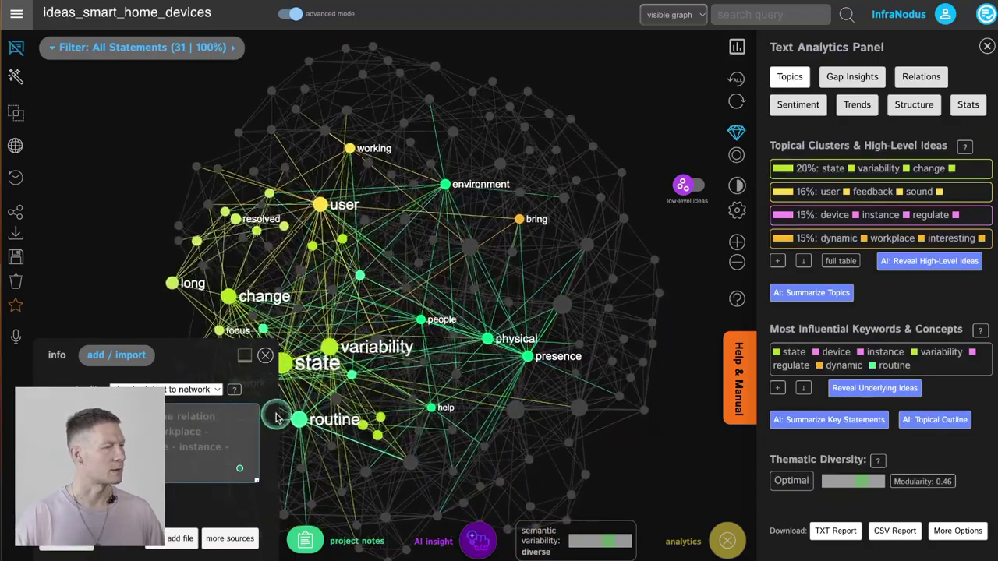
pyautogui.click(266, 357)
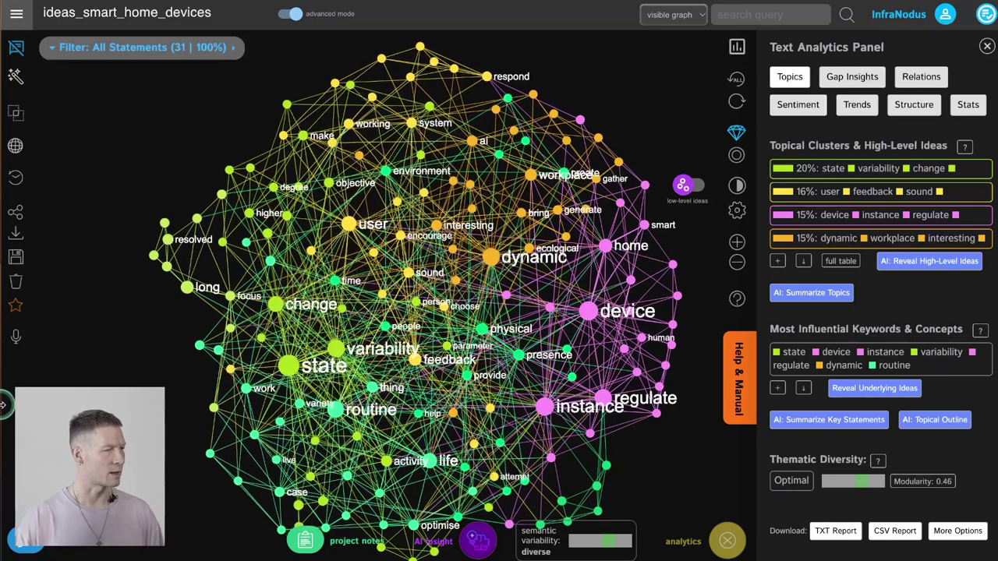
# Step: Show the statements list, read the two newly added statements on variability, and hide the list again
pyautogui.click(16, 49)
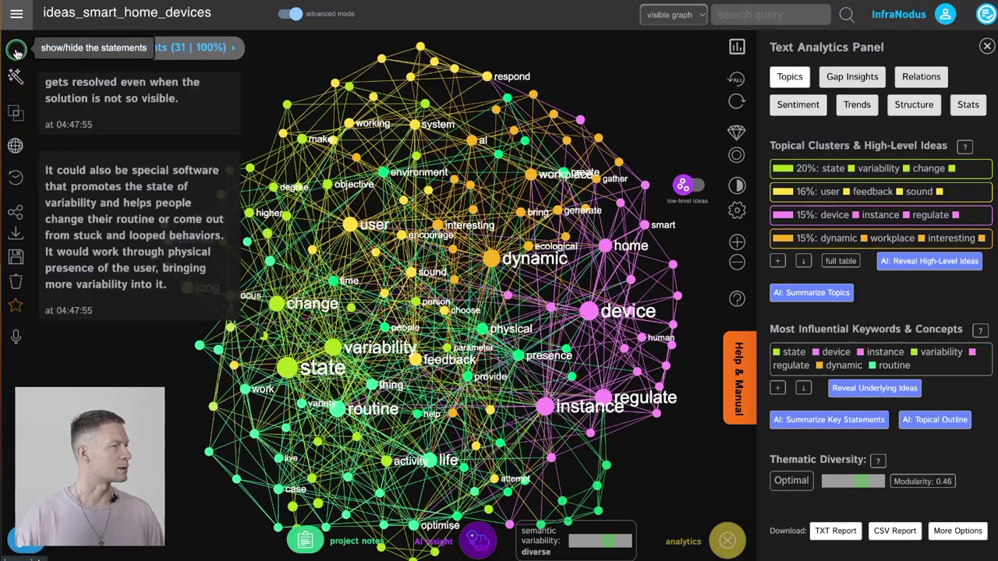
pyautogui.scroll(3, 164, 234)
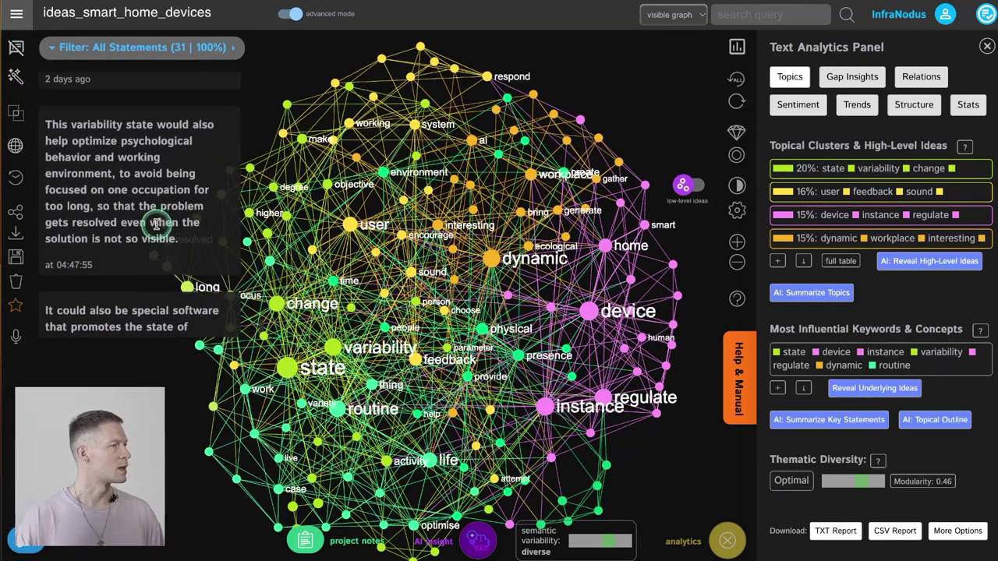
pyautogui.scroll(-3, 165, 133)
pyautogui.click(16, 48)
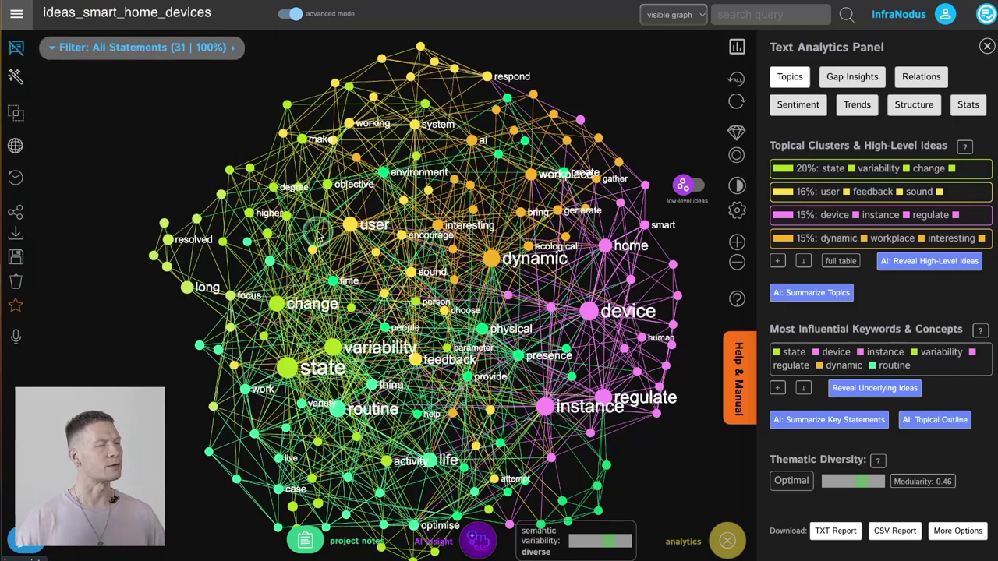
# Step: Highlight the connections of the regulate, instance and device nodes one after another, and clear the selection
pyautogui.click(602, 398)
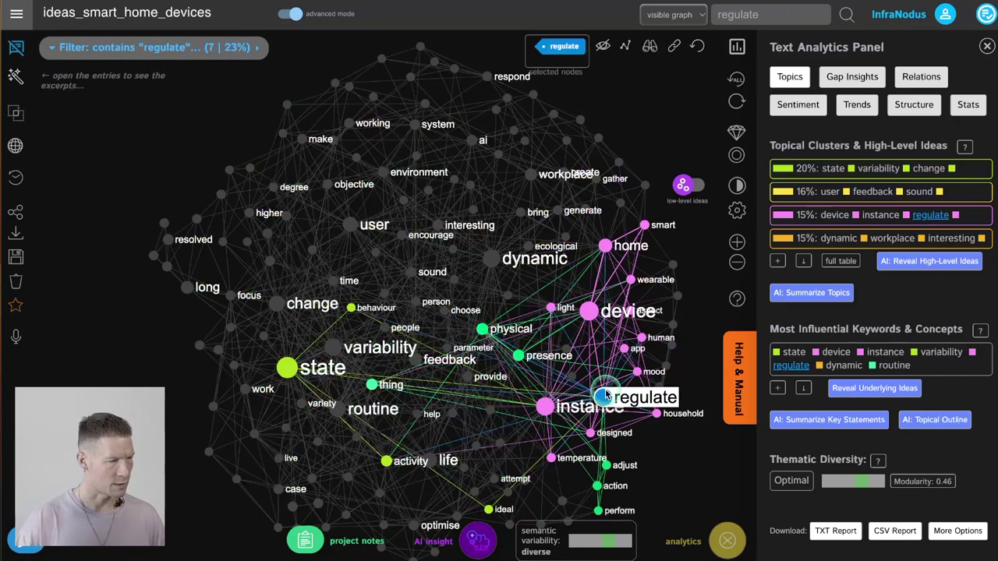
pyautogui.click(549, 408)
pyautogui.click(602, 398)
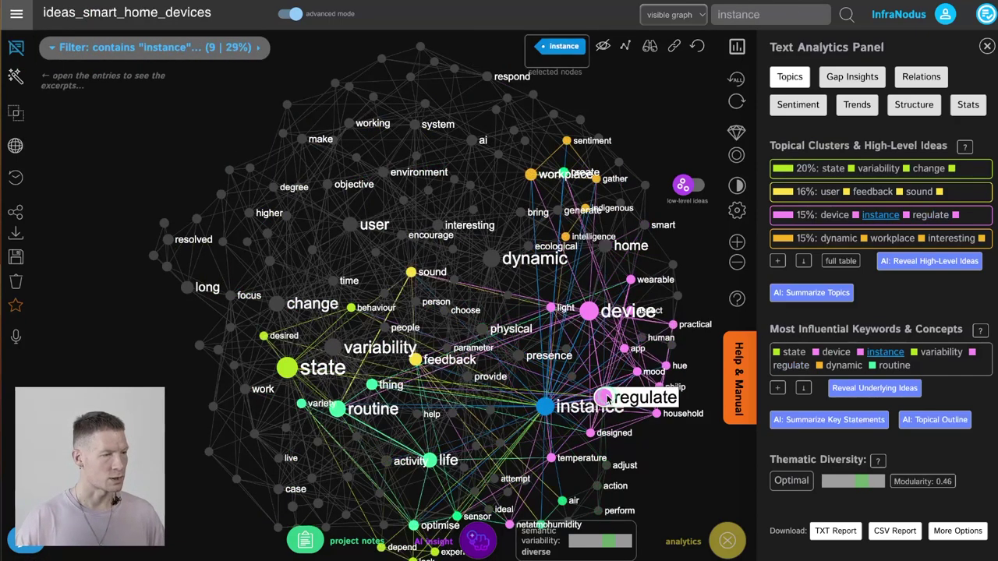
pyautogui.click(547, 406)
pyautogui.click(590, 313)
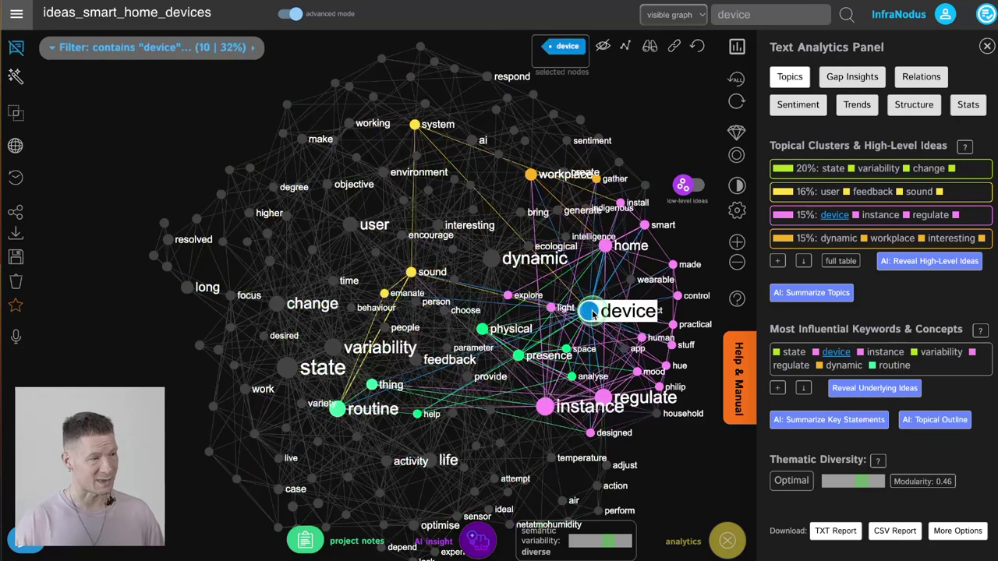
pyautogui.click(590, 313)
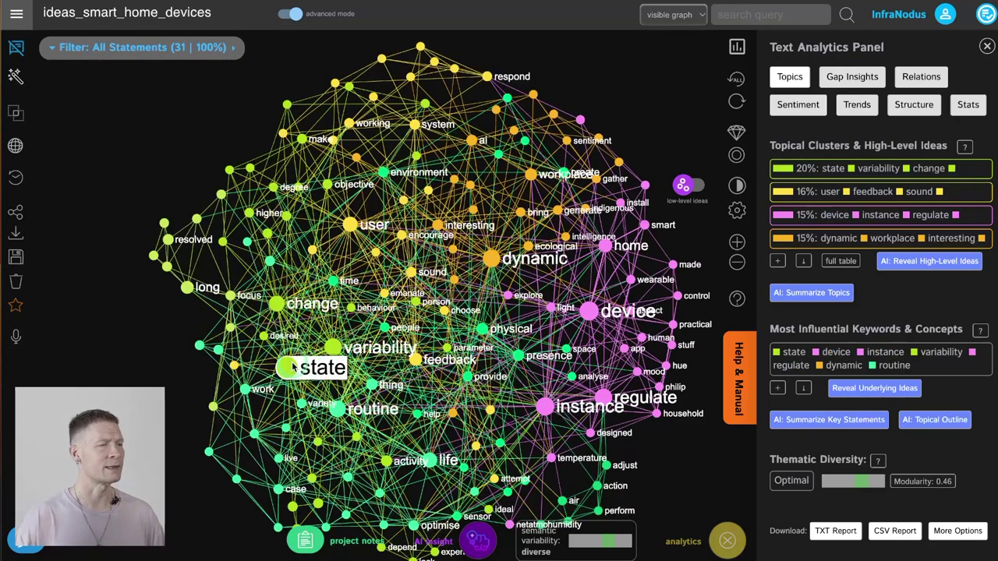
# Step: Select the state, variability and change nodes together to examine their shared connections, and deselect all three
pyautogui.click(321, 367)
pyautogui.click(333, 348)
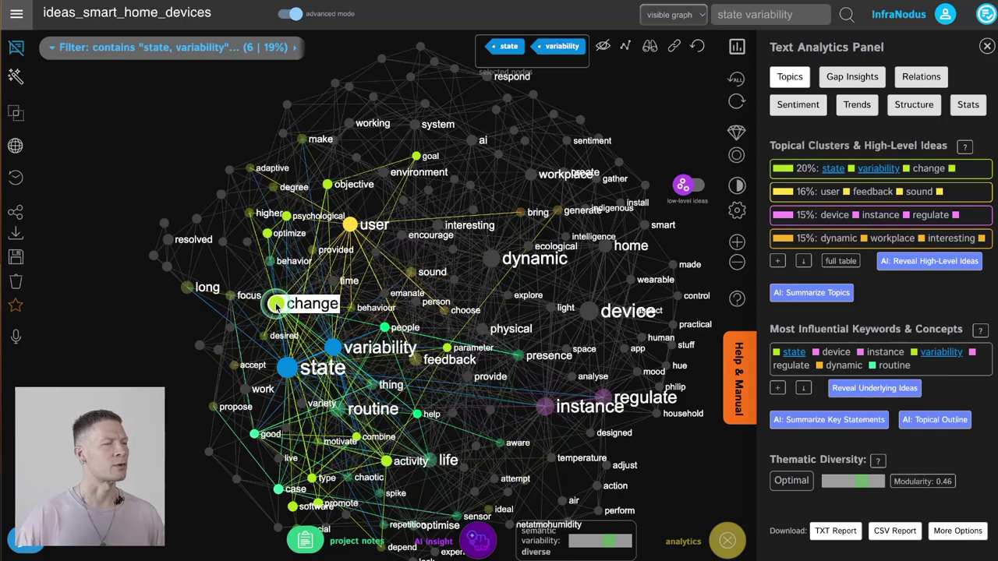
pyautogui.click(277, 305)
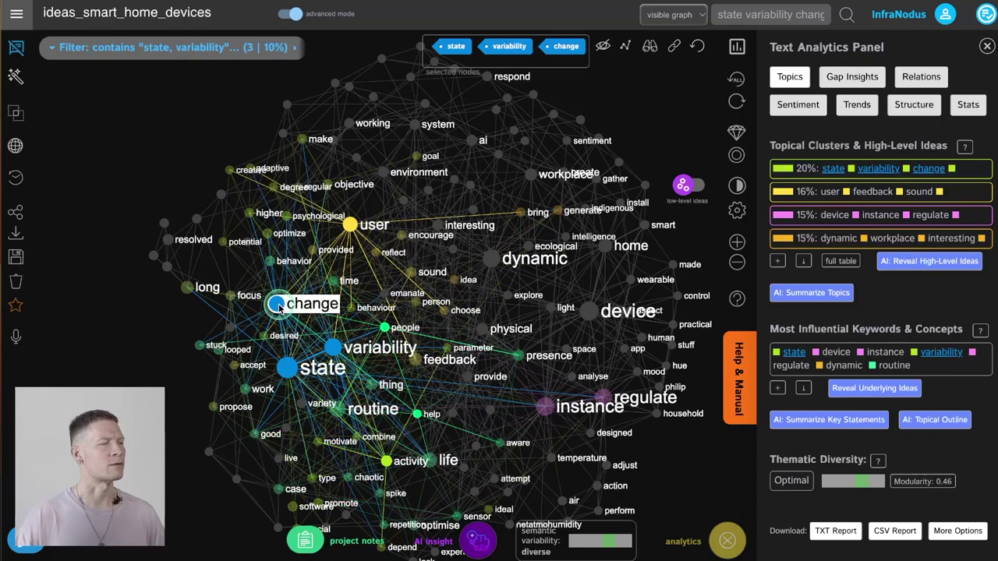
pyautogui.click(332, 349)
pyautogui.click(289, 375)
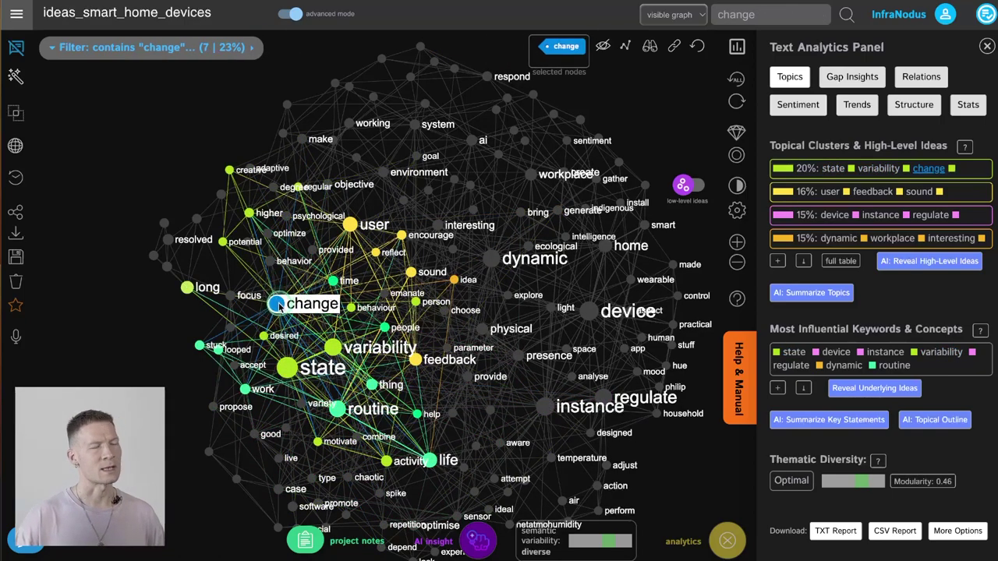
pyautogui.click(279, 306)
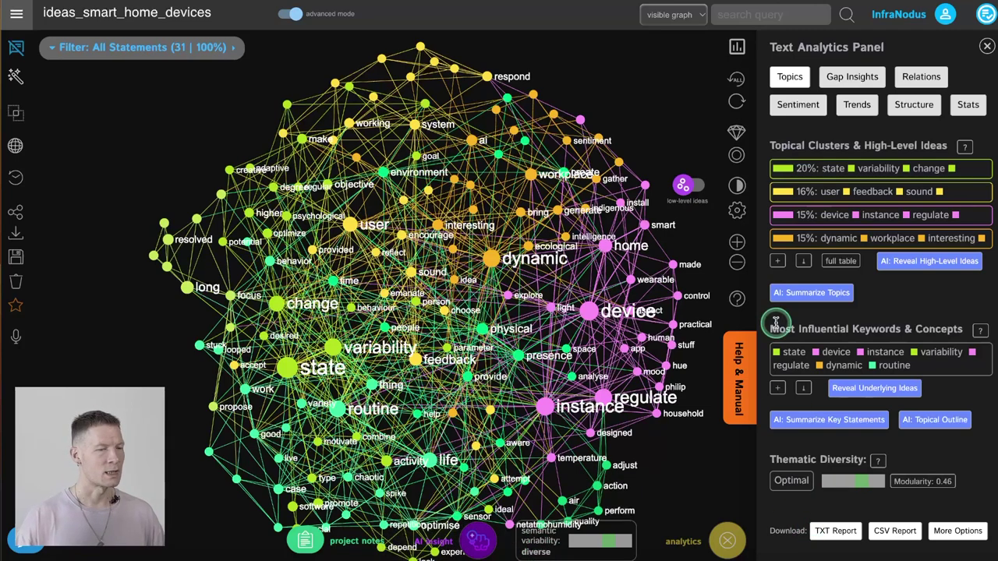
# Step: Review the updated semantic variability score and its actionable insight, close the details, and hide and reshow the text analytics
pyautogui.click(533, 542)
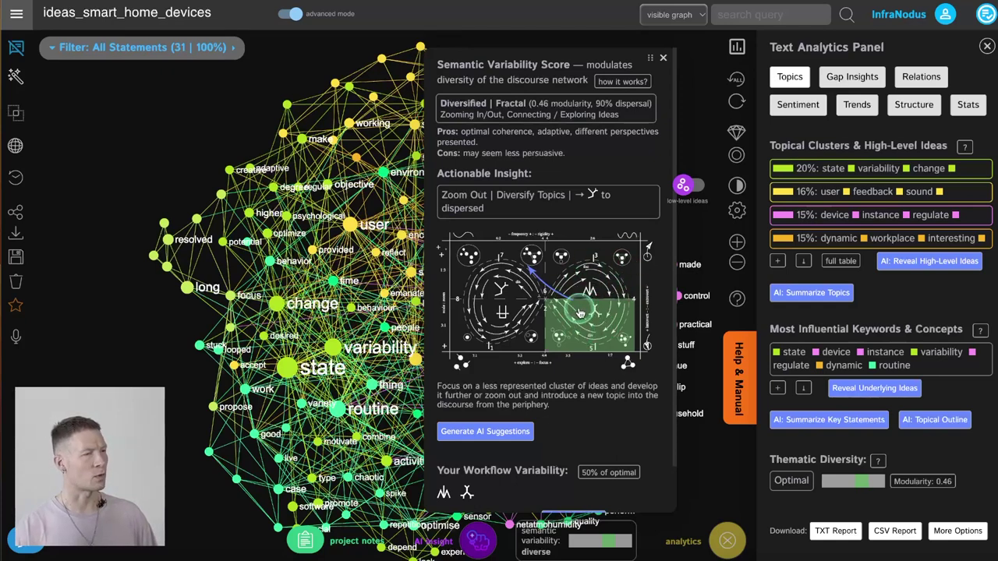
pyautogui.click(662, 59)
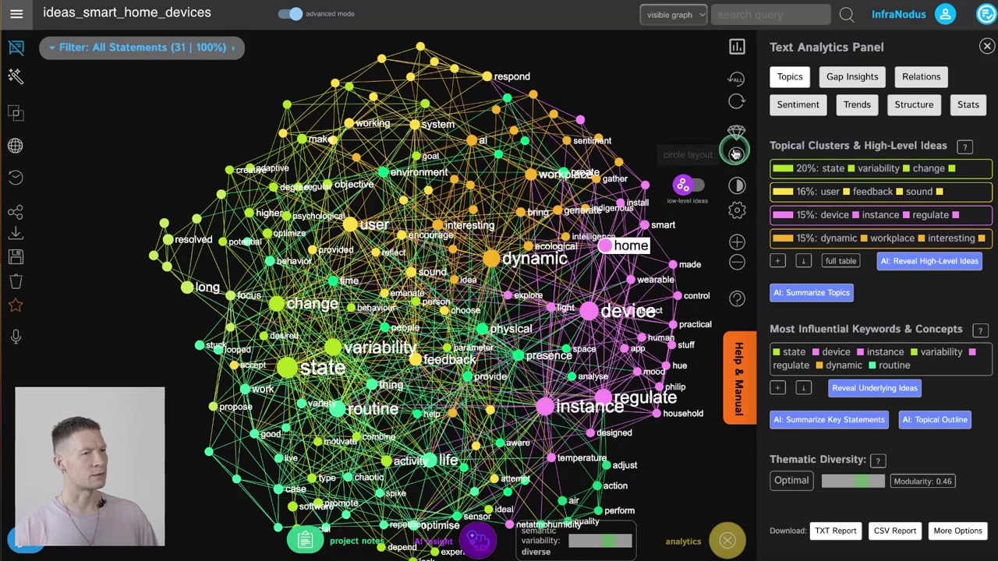
pyautogui.click(987, 48)
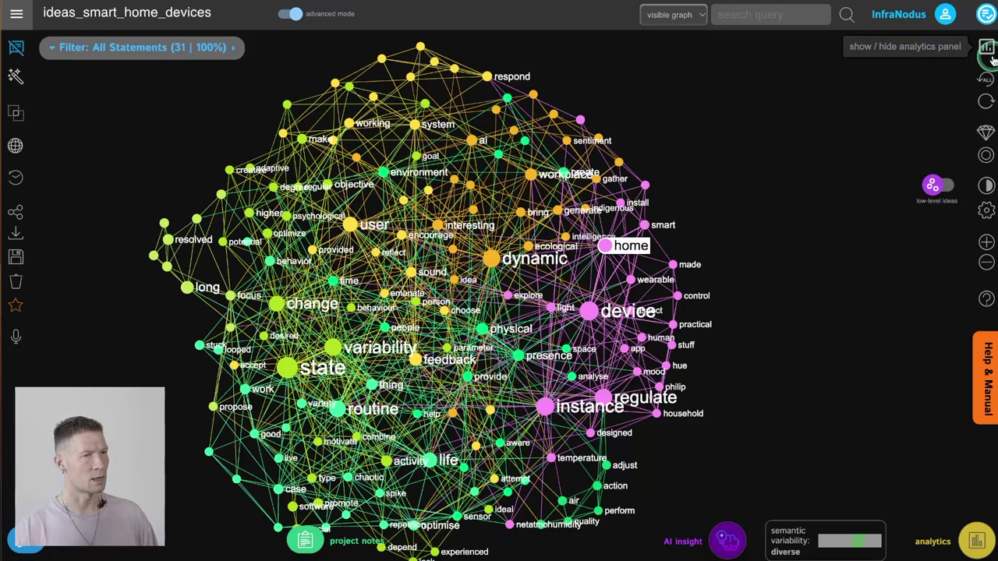
pyautogui.click(988, 49)
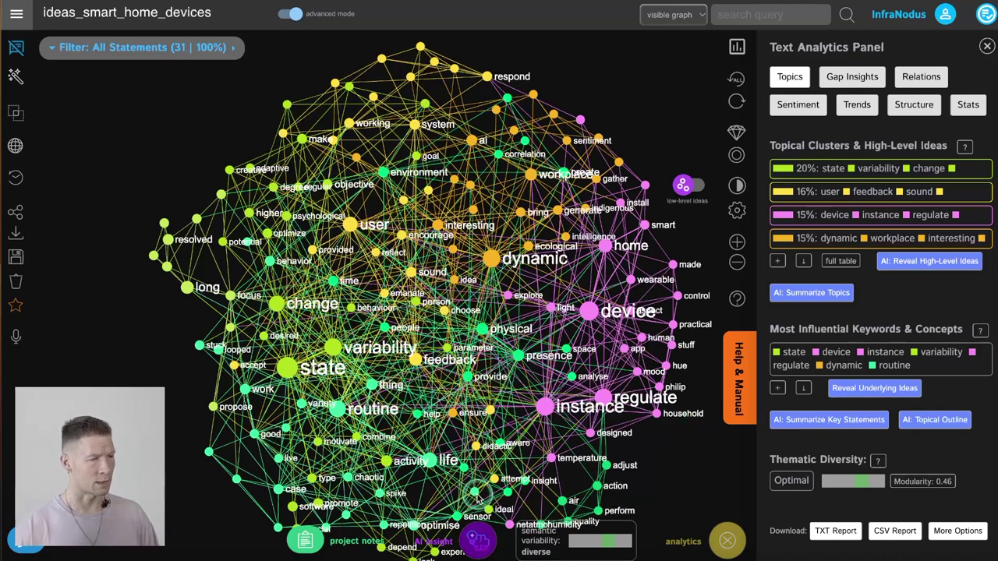
# Step: Bring up the AI insight advice on bridging smaller clusters in the graph, and dismiss it
pyautogui.click(481, 534)
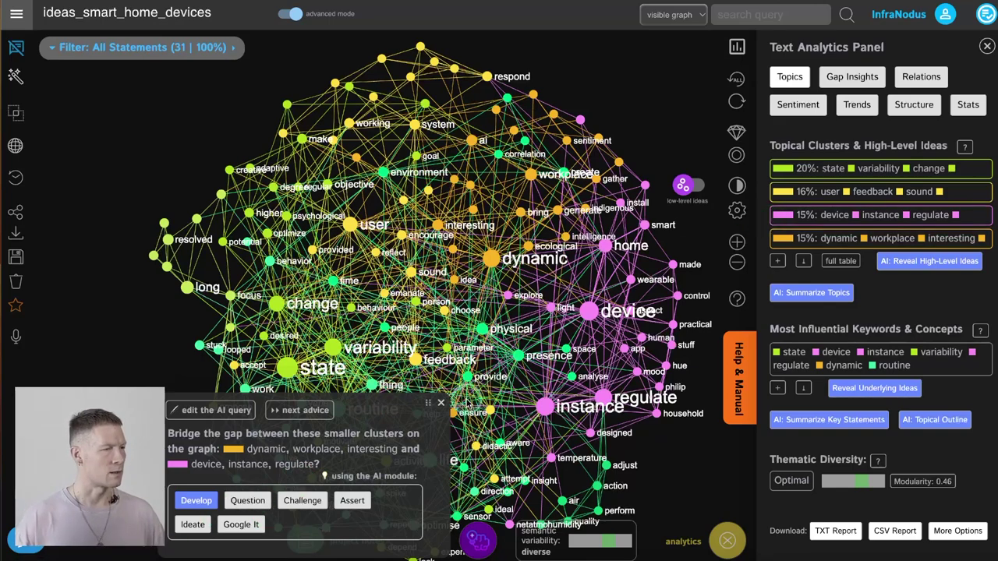
pyautogui.click(442, 404)
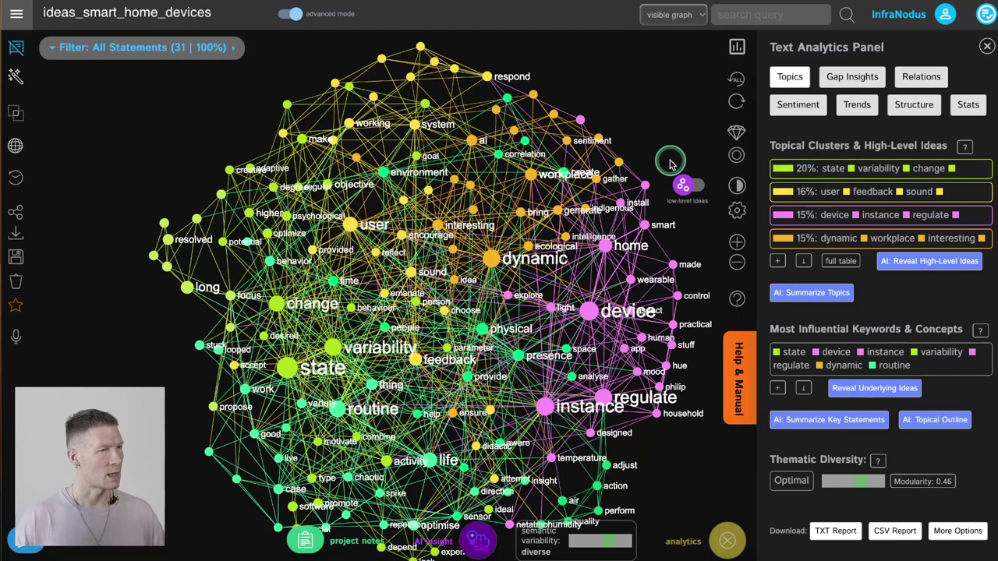
# Step: Reveal the underlying ideas three times in a row to remove the most influential nodes, and examine the remaining clusters
pyautogui.click(861, 394)
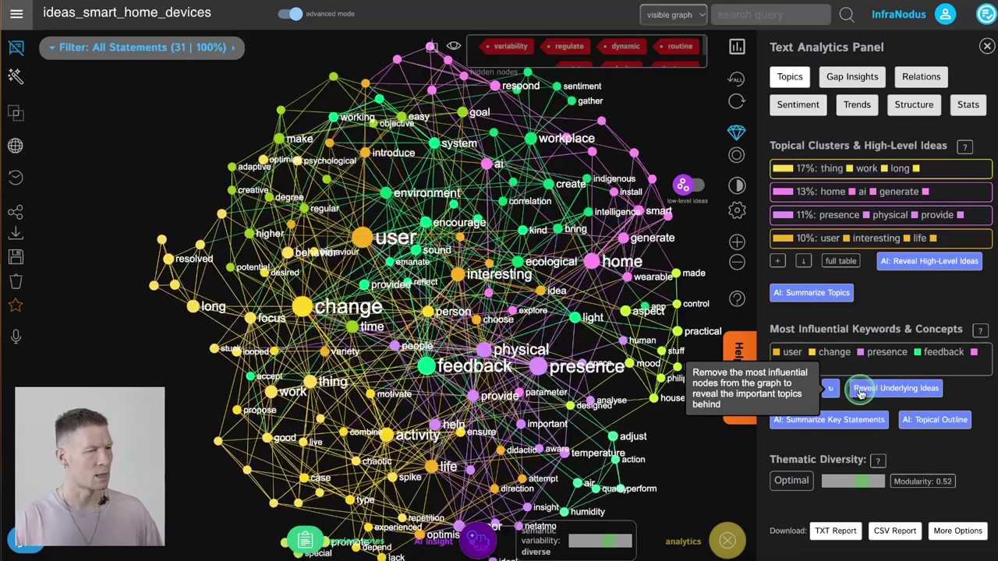
pyautogui.click(861, 390)
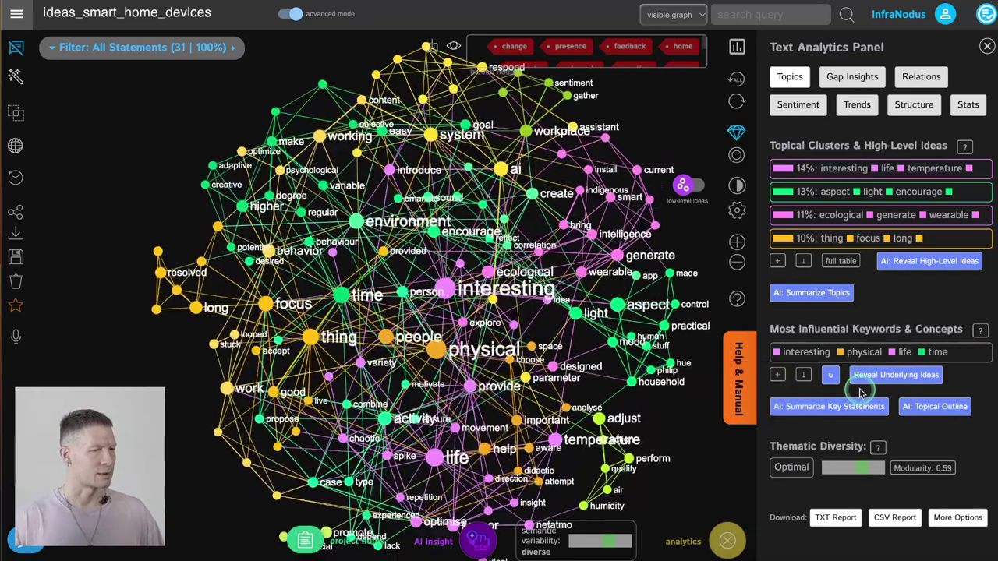
pyautogui.click(861, 377)
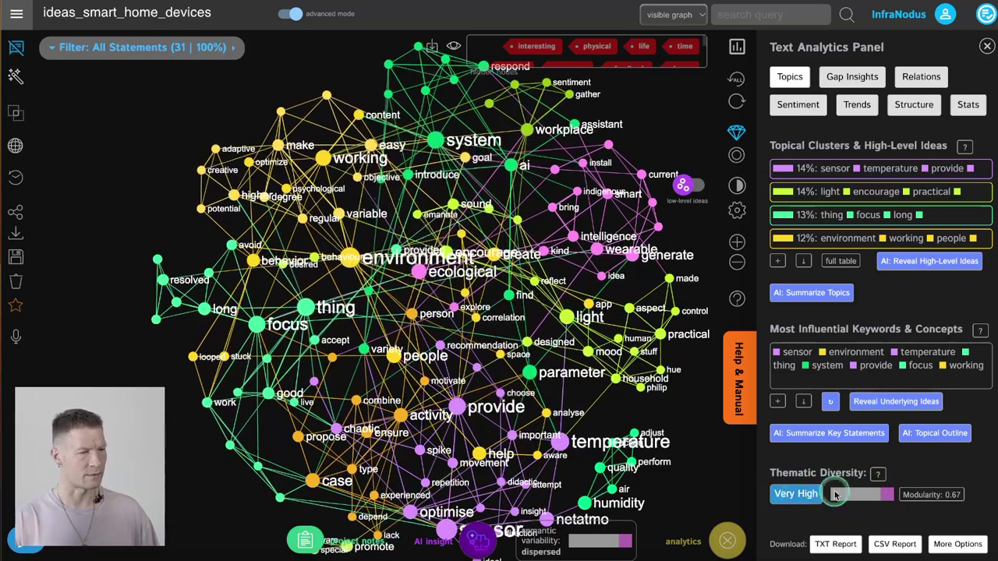
pyautogui.moveTo(532, 328); pyautogui.dragTo(503, 338)
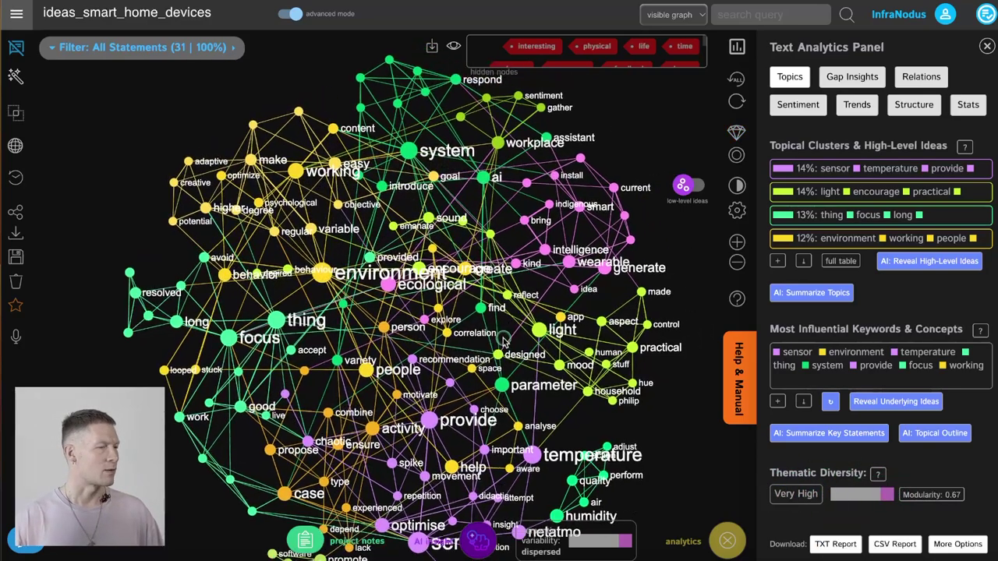
pyautogui.scroll(-3, 386, 358)
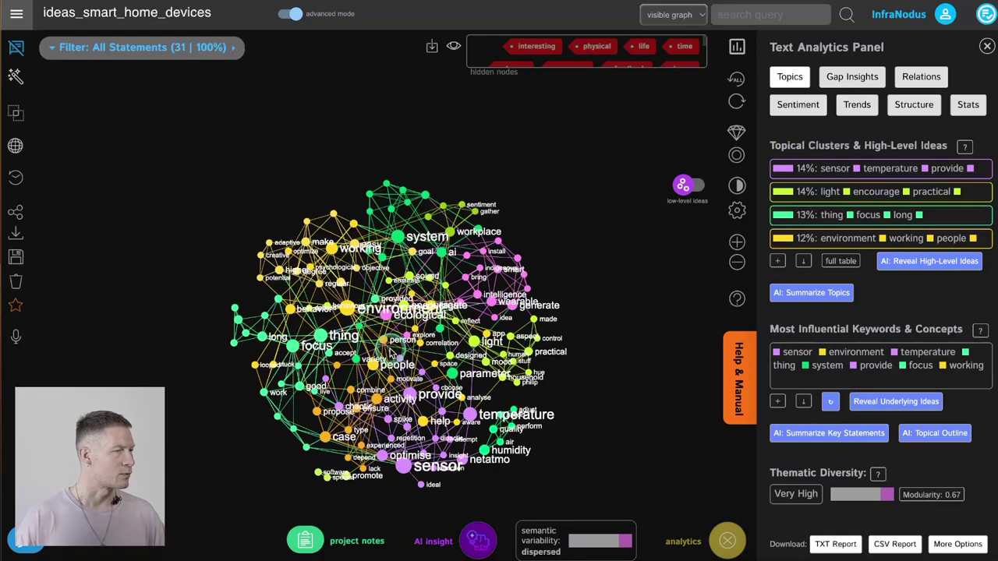
pyautogui.scroll(3, 418, 326)
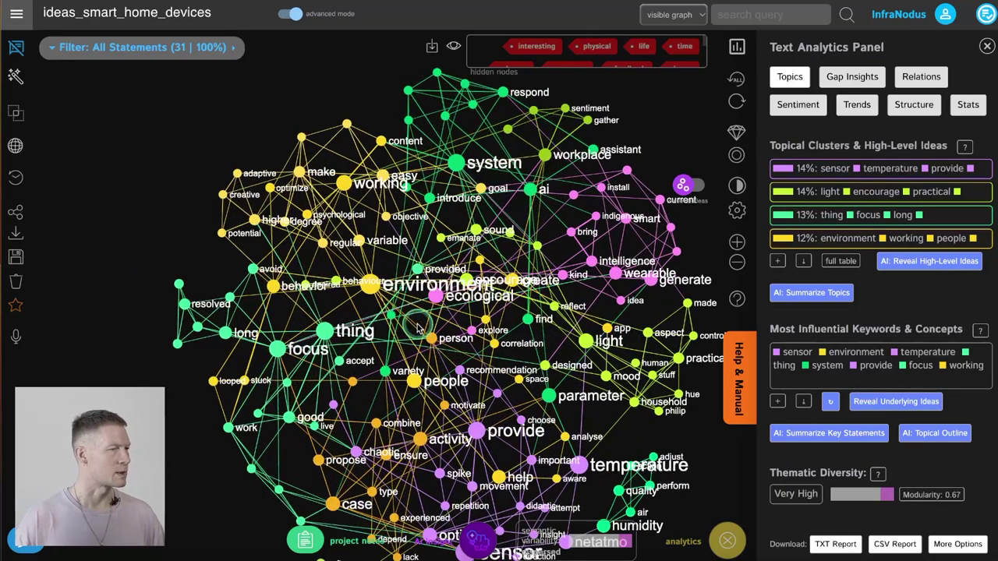
pyautogui.scroll(3, 358, 248)
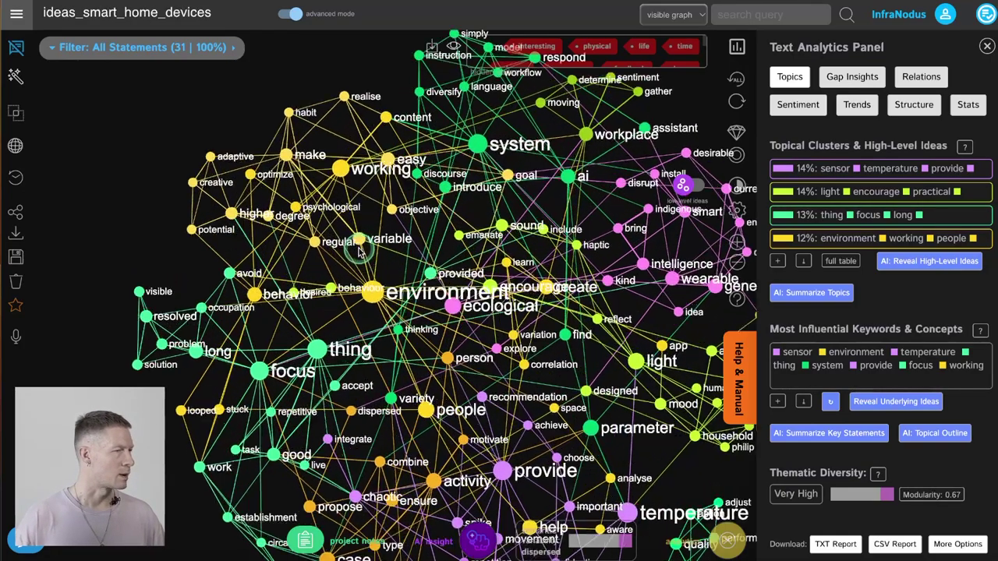
# Step: Examine the remaining clusters around the wearable node and review the semantic variability score's actionable insight
pyautogui.scroll(5, 299, 356)
pyautogui.scroll(-5, 299, 356)
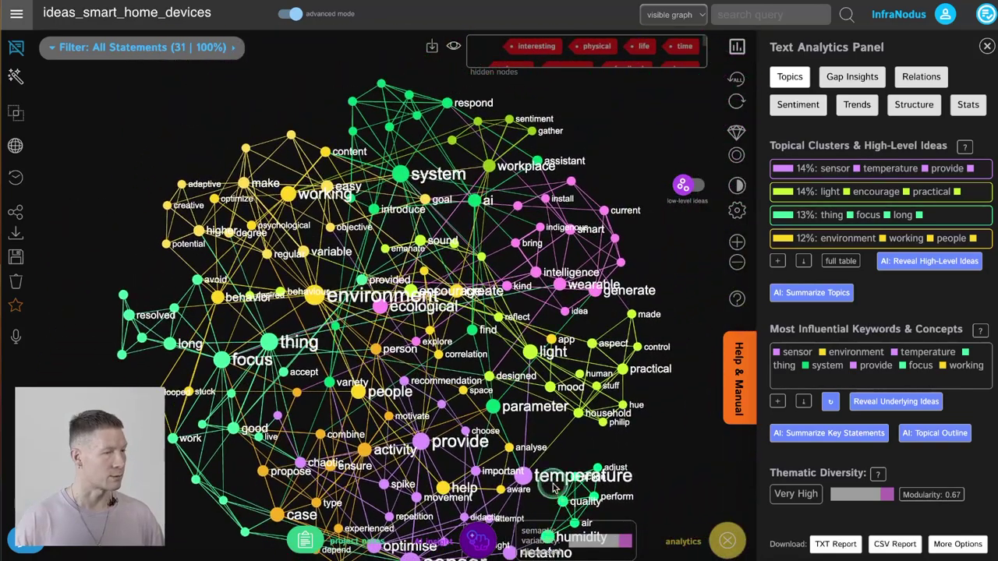
pyautogui.scroll(3, 586, 287)
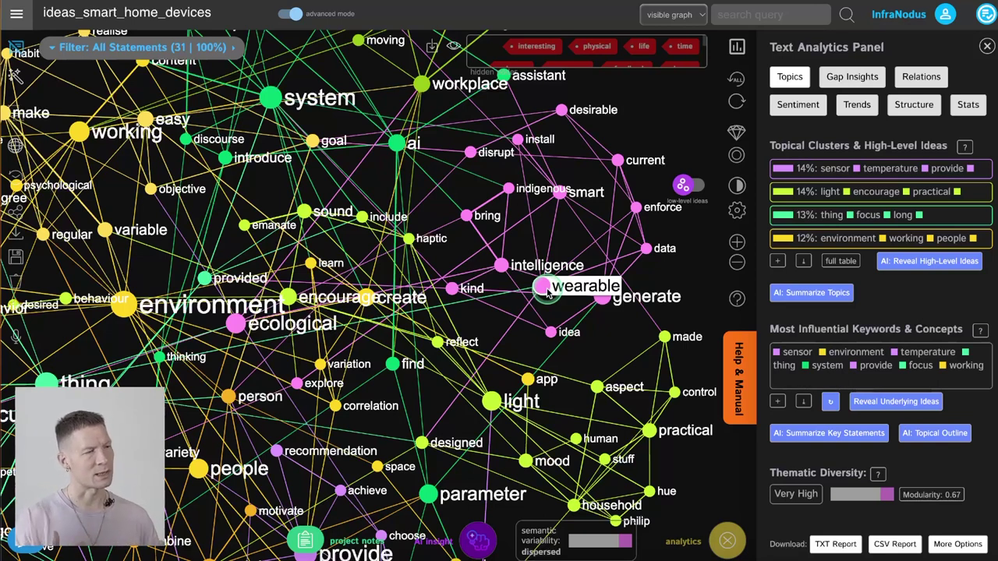
pyautogui.click(541, 544)
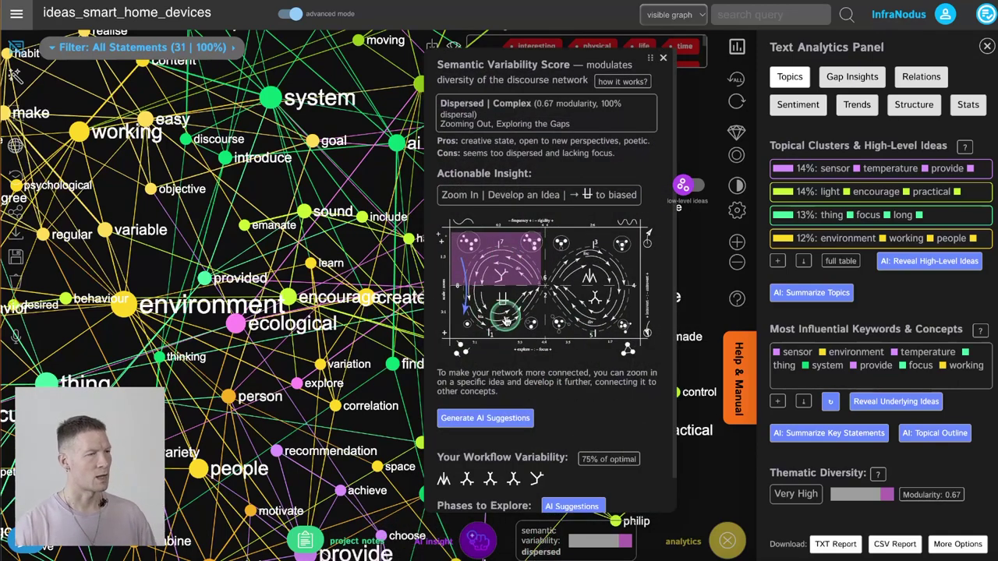
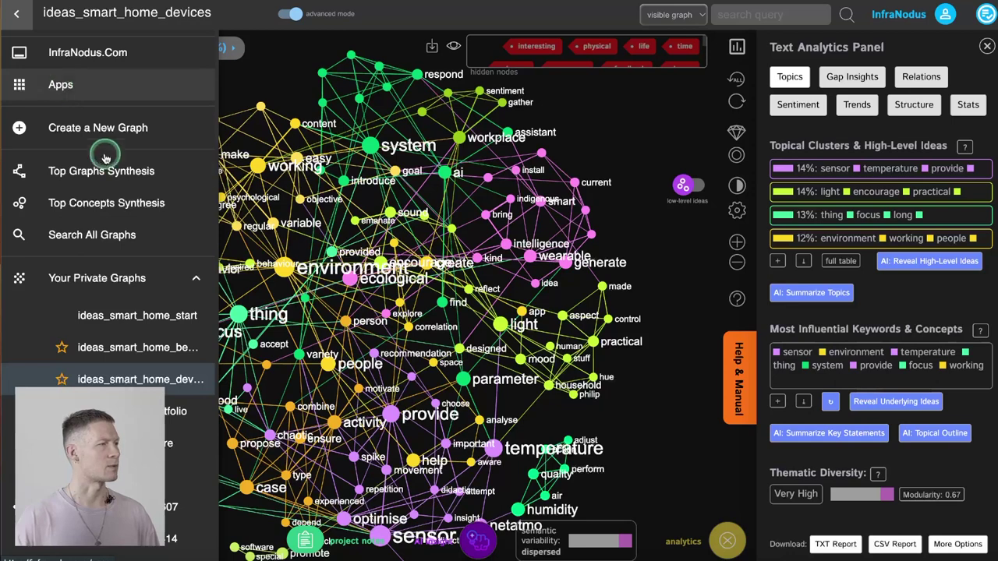
# Step: Create a new graph named "smart home devices"
pyautogui.click(91, 133)
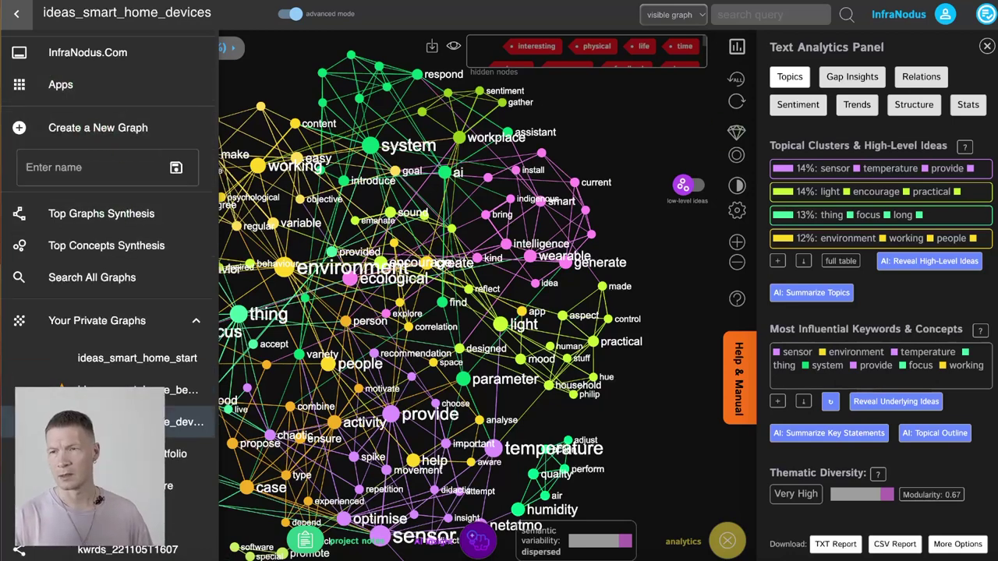
pyautogui.click(87, 177)
pyautogui.write('home')
pyautogui.write('smart ')
pyautogui.write('home devices')
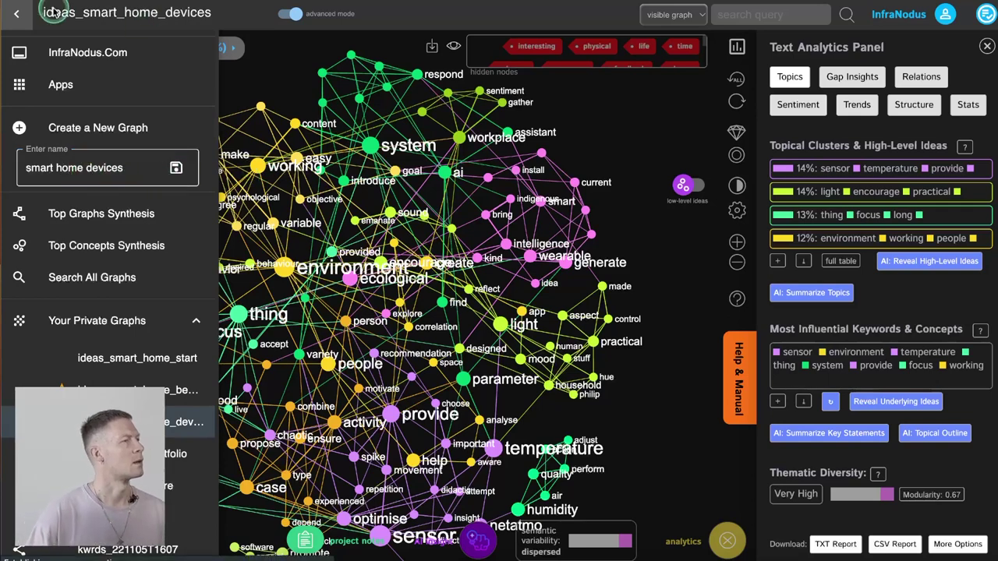
pyautogui.click(16, 14)
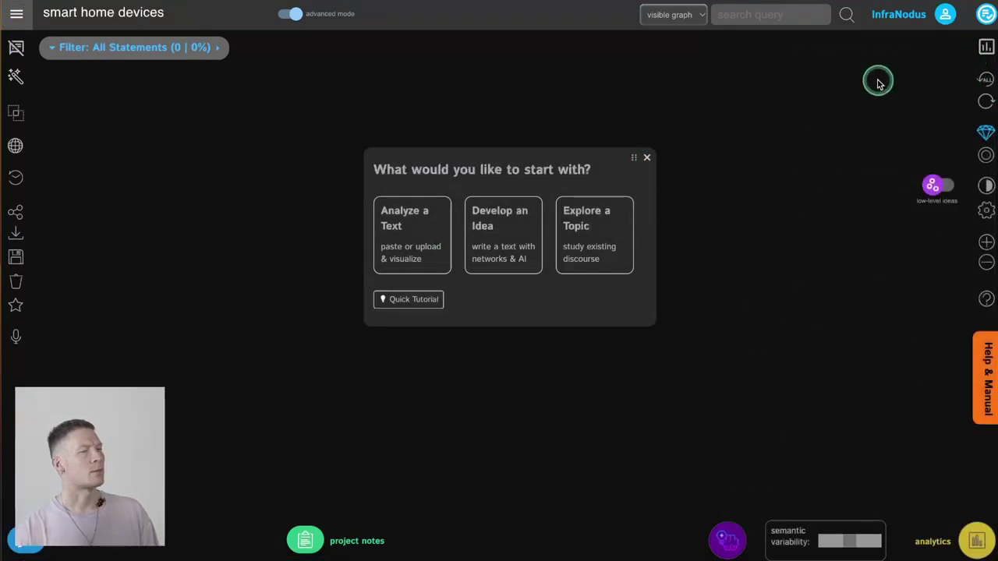
# Step: Dismiss the starting options, add the statement "I am interested to create a smart home device", and check the semantic variability details
pyautogui.click(647, 155)
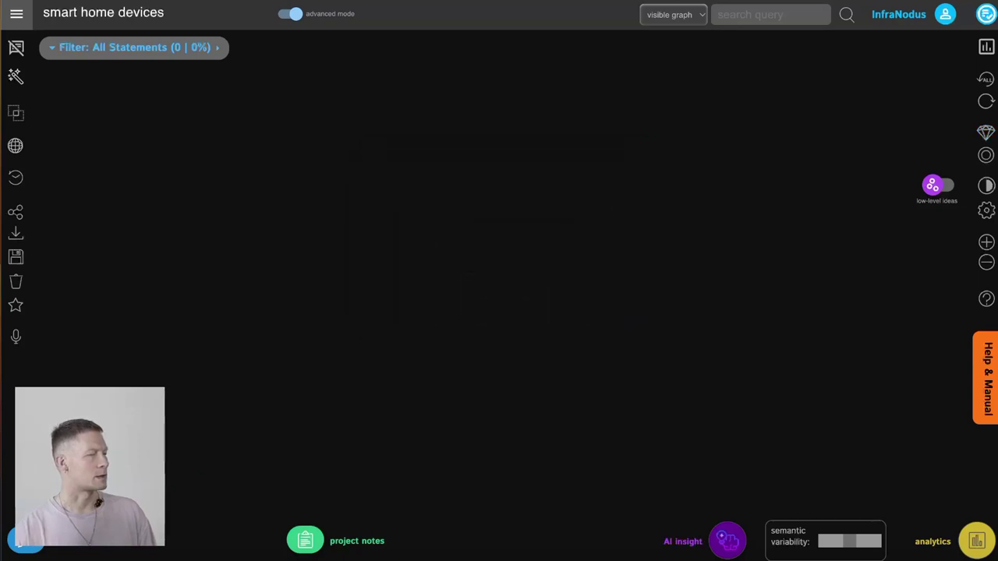
pyautogui.click(63, 545)
pyautogui.click(234, 463)
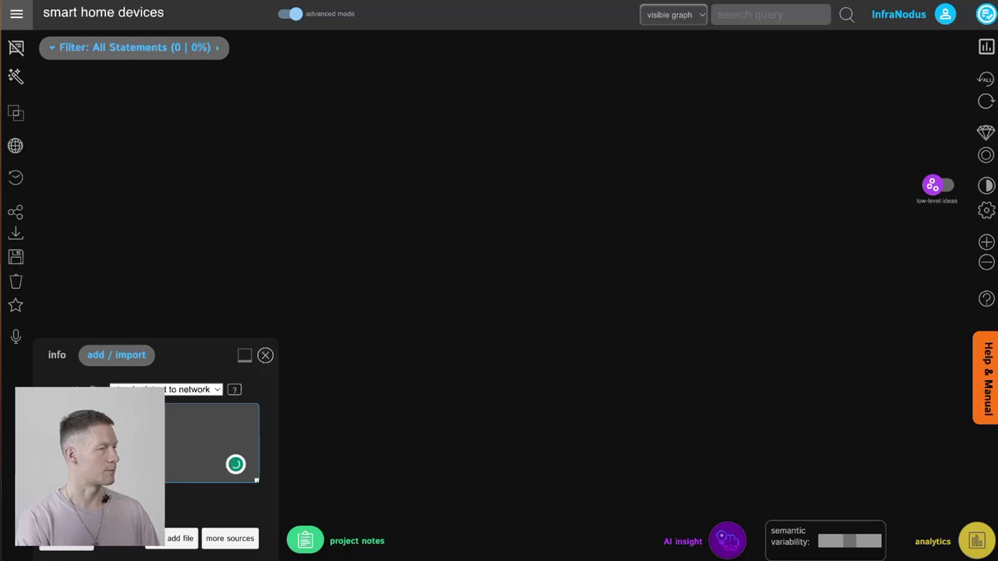
pyautogui.write('home')
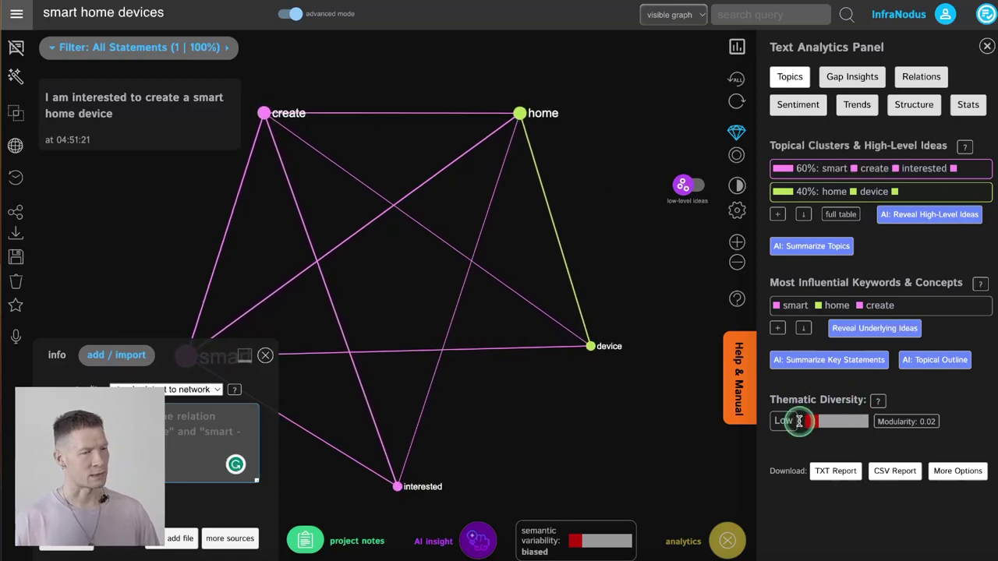
pyautogui.click(543, 551)
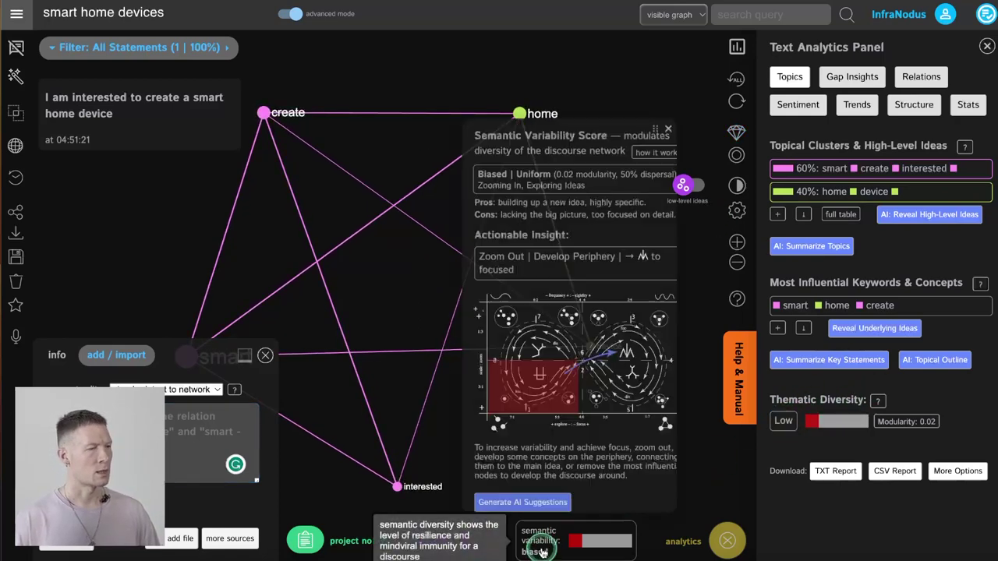
pyautogui.click(543, 546)
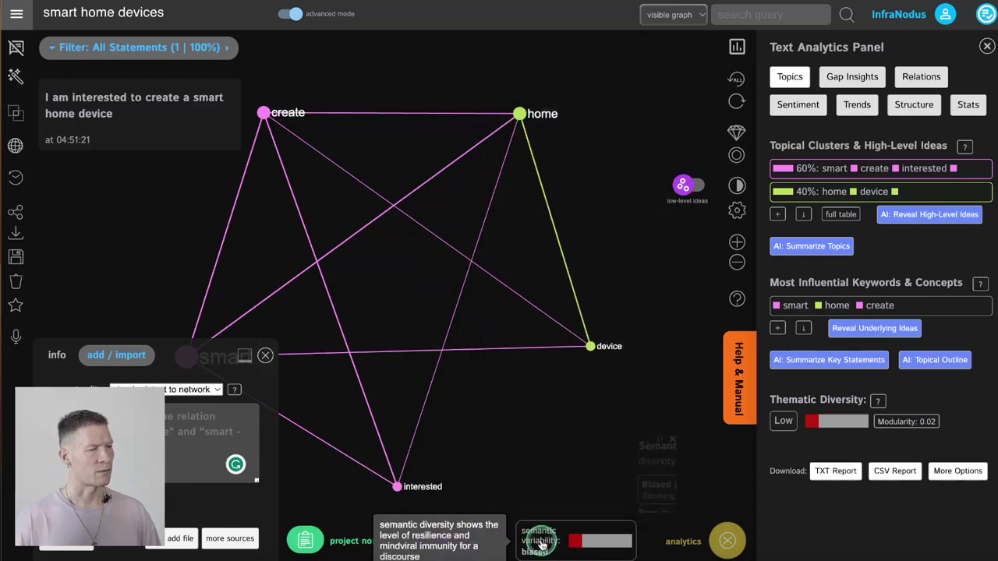
# Step: Add the statement "These smart home devices should be connected to wearables so that they link our environment to our physical experience."
pyautogui.click(210, 427)
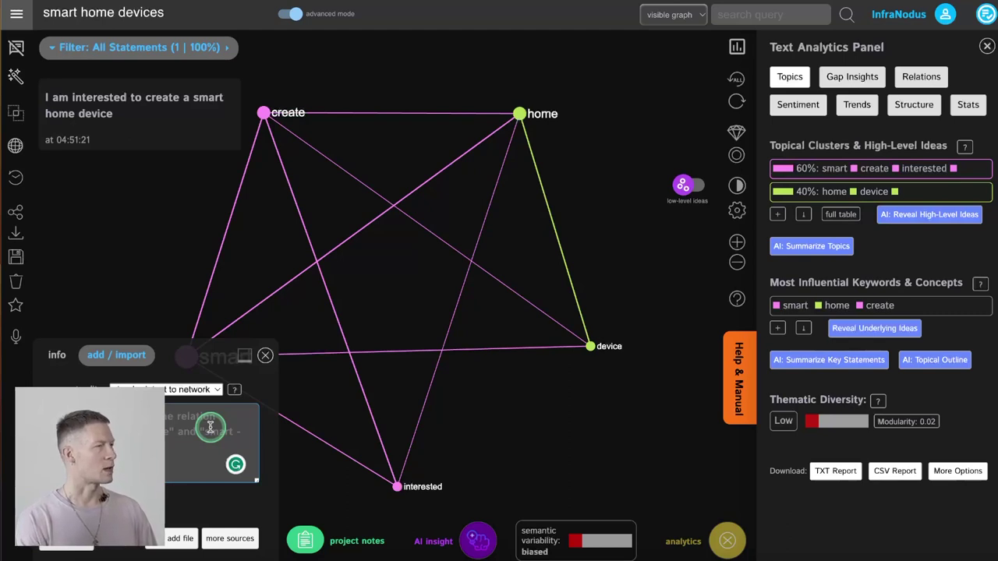
pyautogui.write('I')
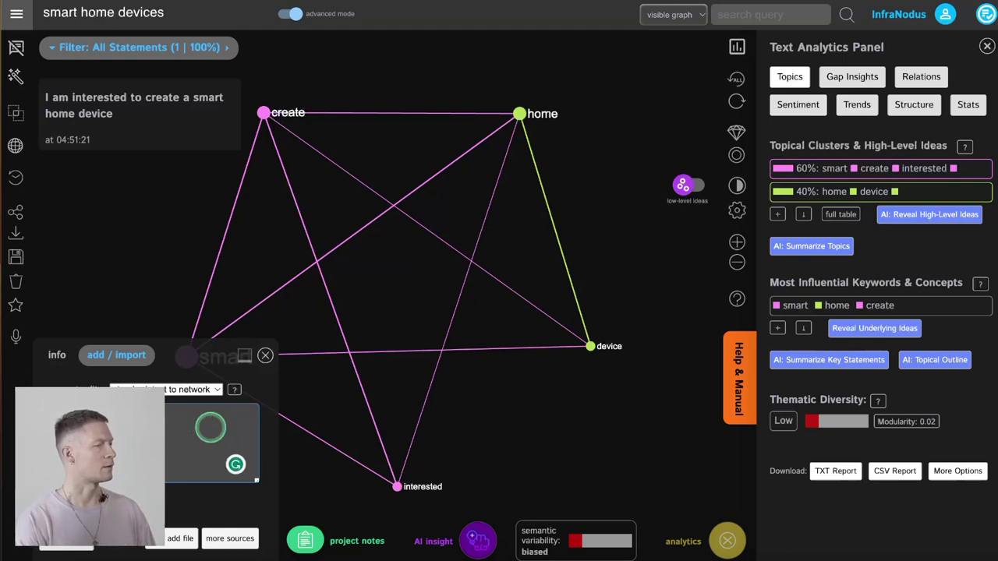
pyautogui.write('devices')
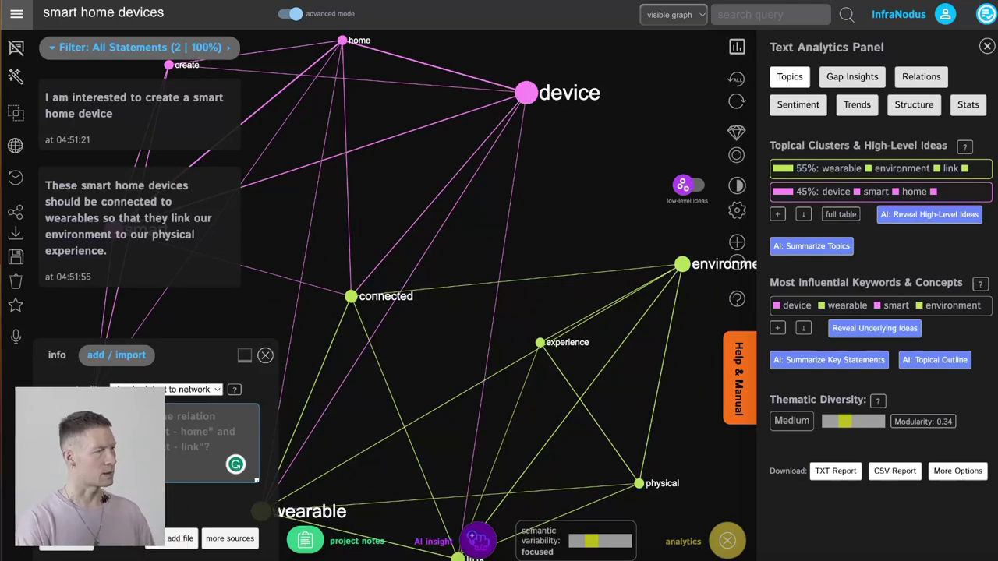
# Step: Add a statement that most smart home devices read a parameter like temperature or humidity and regulate the environment to improve it (heat, light, etc)
pyautogui.click(210, 437)
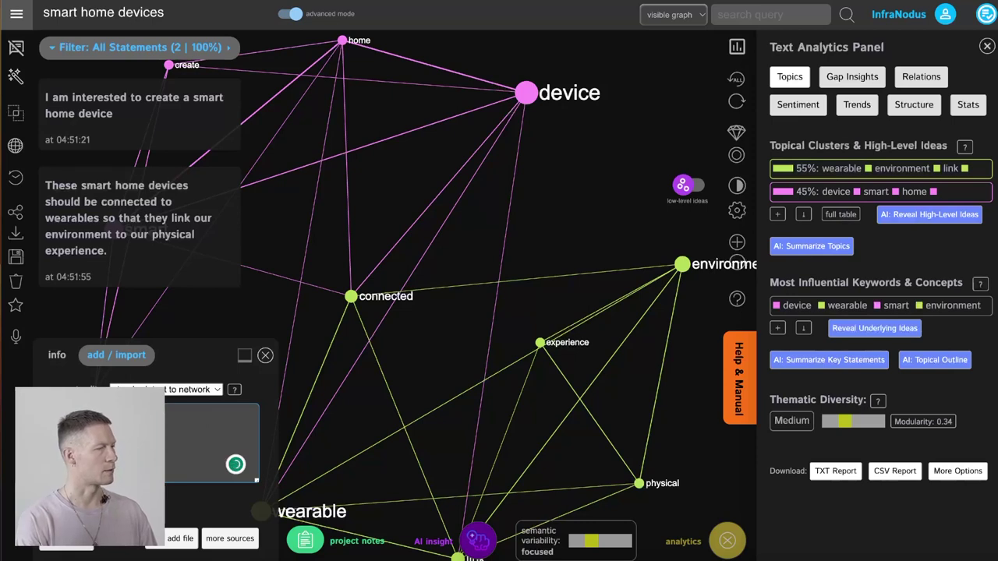
pyautogui.write('smart home devices')
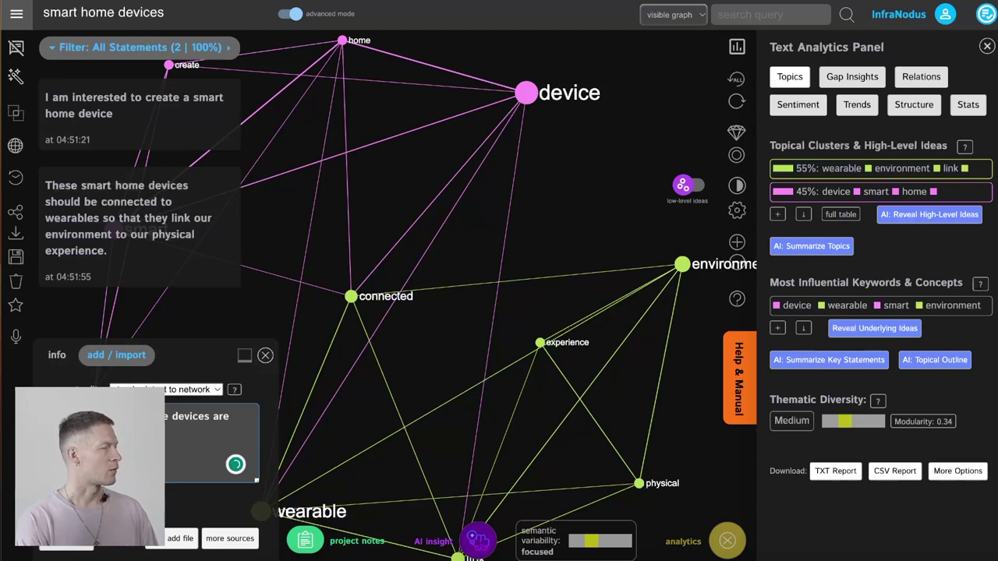
pyautogui.write('tain ')
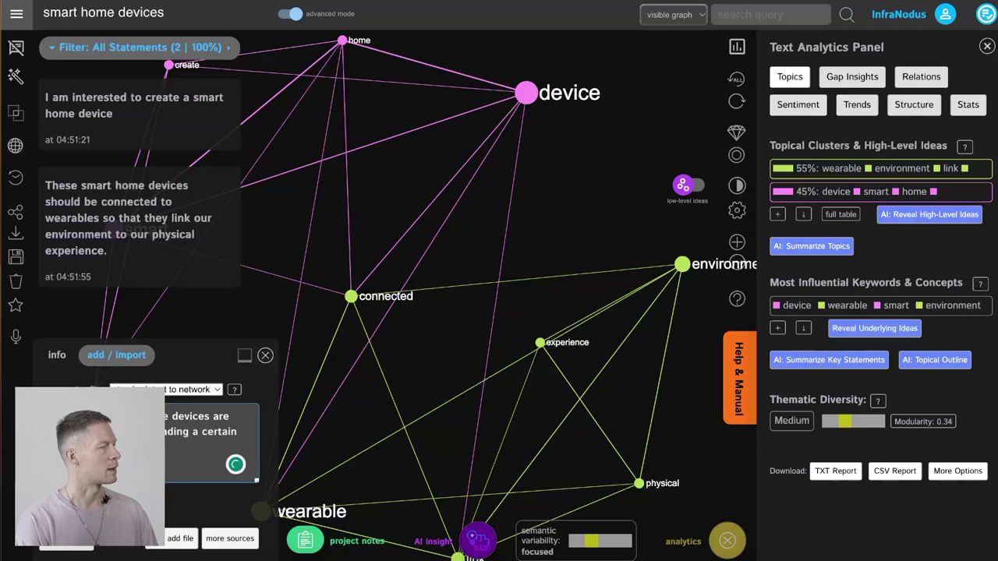
pyautogui.write('ture or humidi')
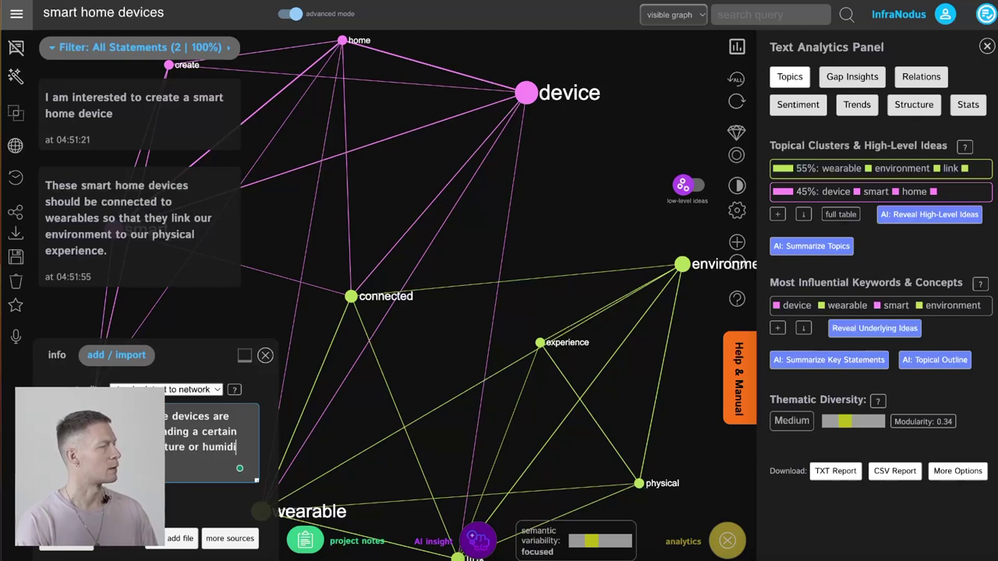
pyautogui.press('BackSpace')
pyautogui.press('BackSpace')
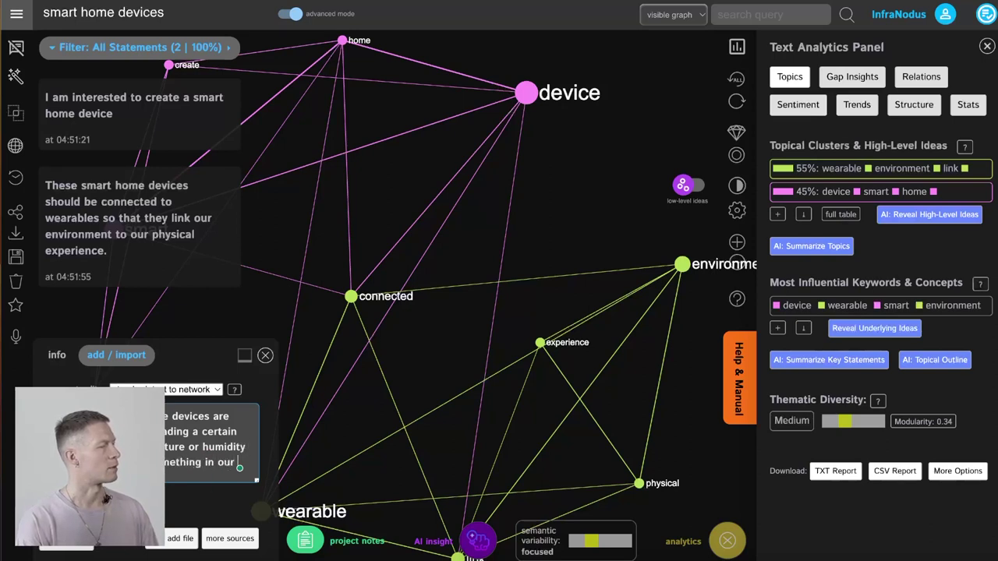
pyautogui.write('nvironment')
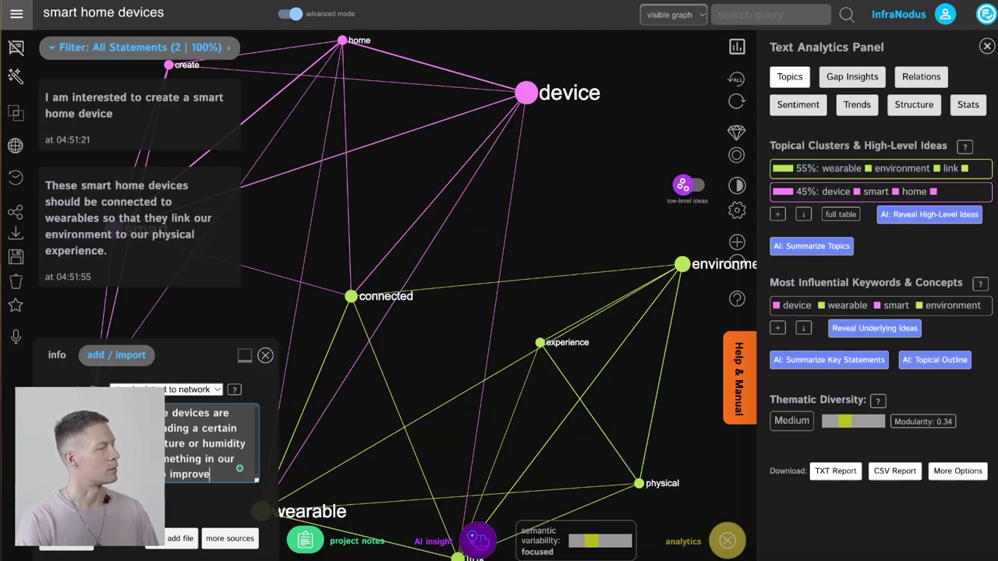
pyautogui.press('Return')
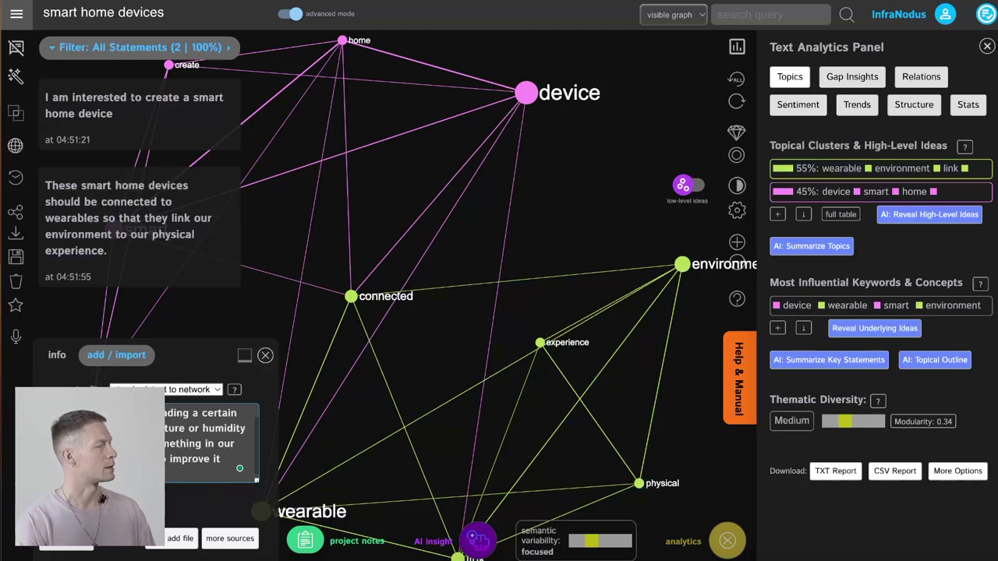
pyautogui.hotkey('ctrl', 'Return')
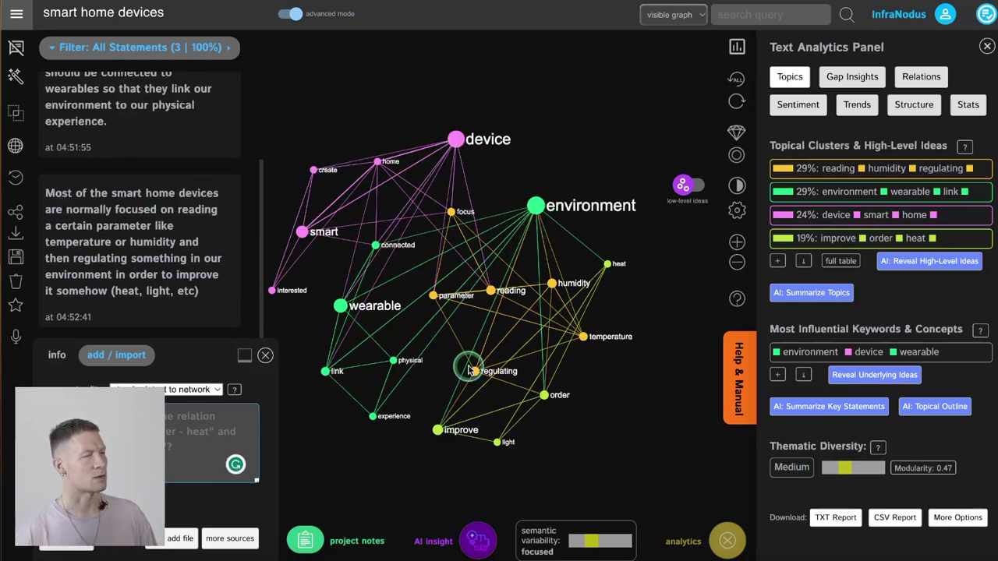
# Step: Review the semantic variability score and its actionable insight for the three-statement graph
pyautogui.click(538, 541)
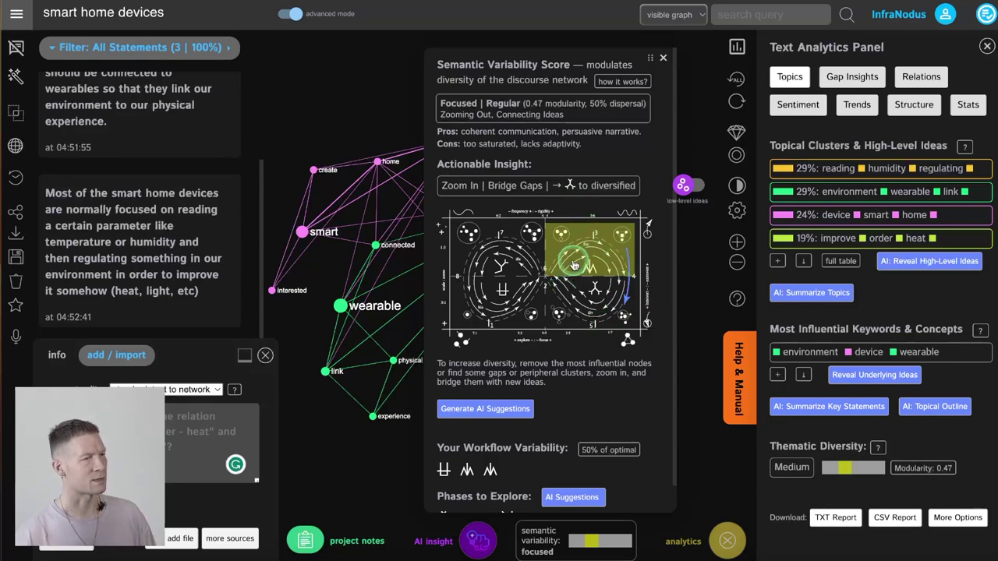
pyautogui.click(497, 194)
pyautogui.click(497, 191)
pyautogui.click(497, 191)
pyautogui.click(497, 191)
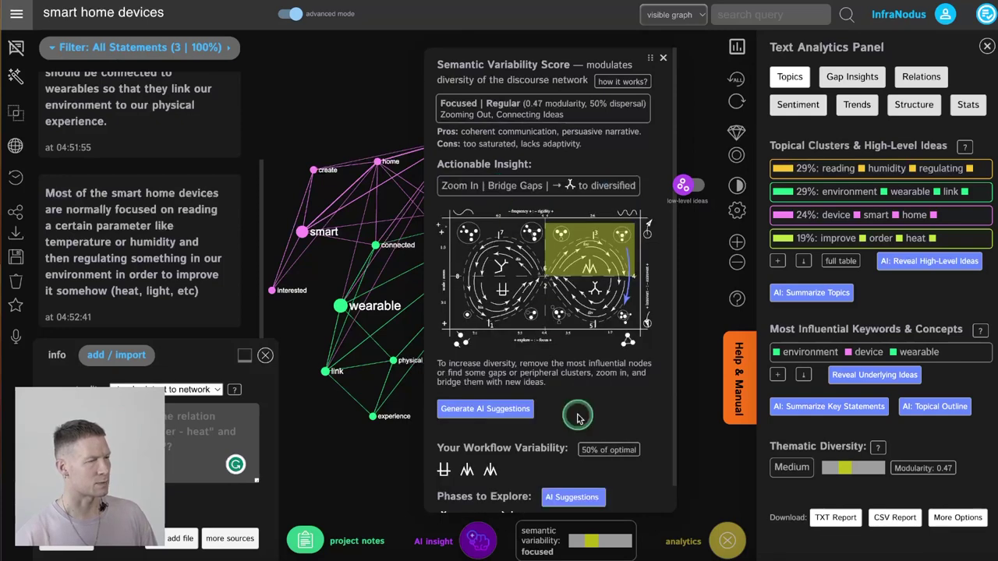
# Step: Generate AI questions bridging the gap between the improve-order-heat and device-smart-home clusters, request two more alternatives, and close the score details
pyautogui.click(478, 410)
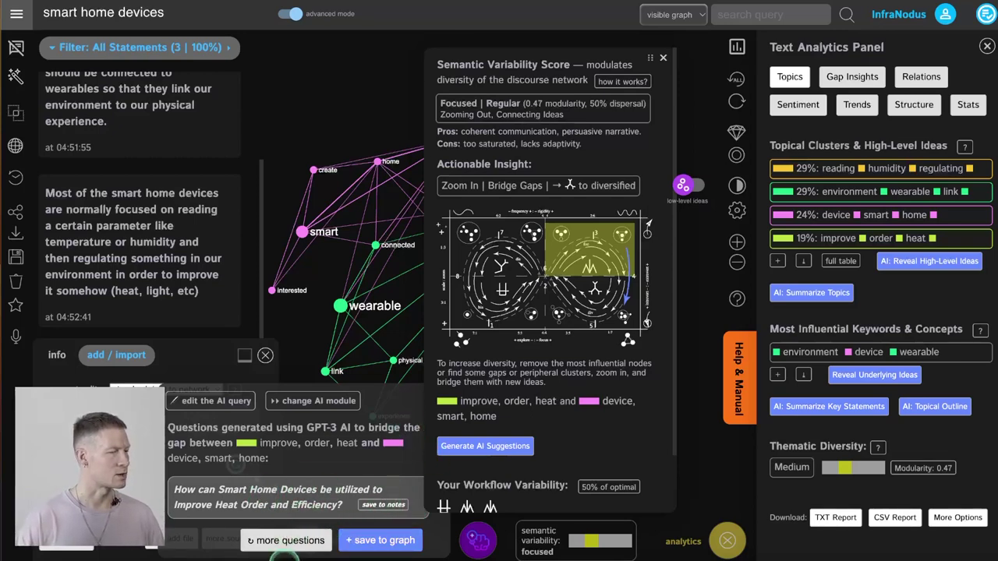
pyautogui.click(278, 543)
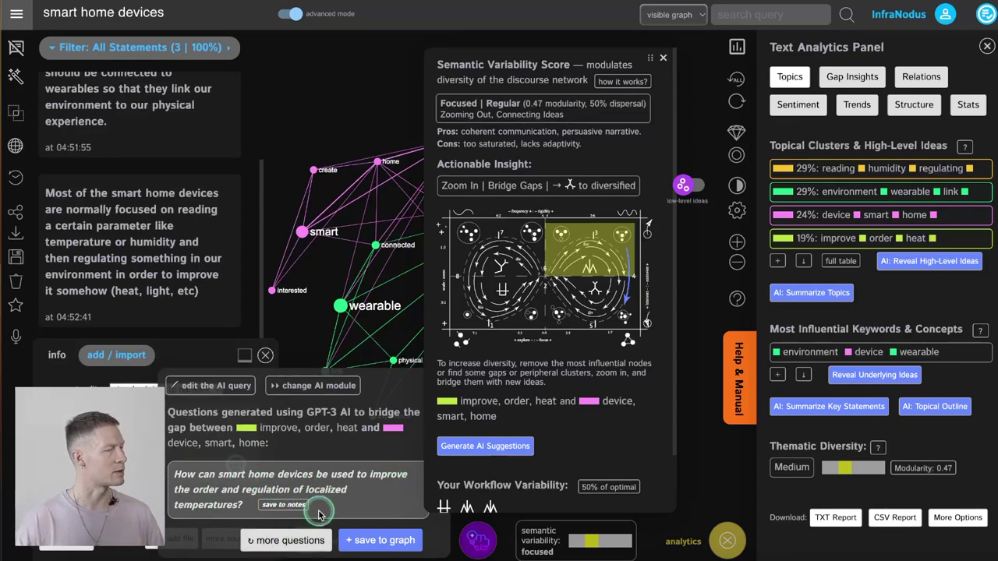
pyautogui.click(265, 541)
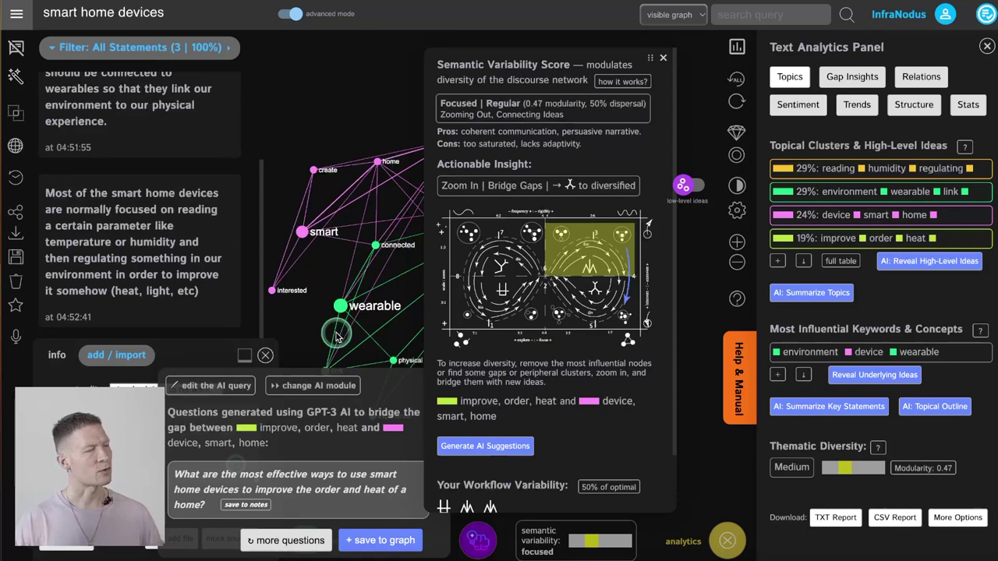
pyautogui.click(665, 58)
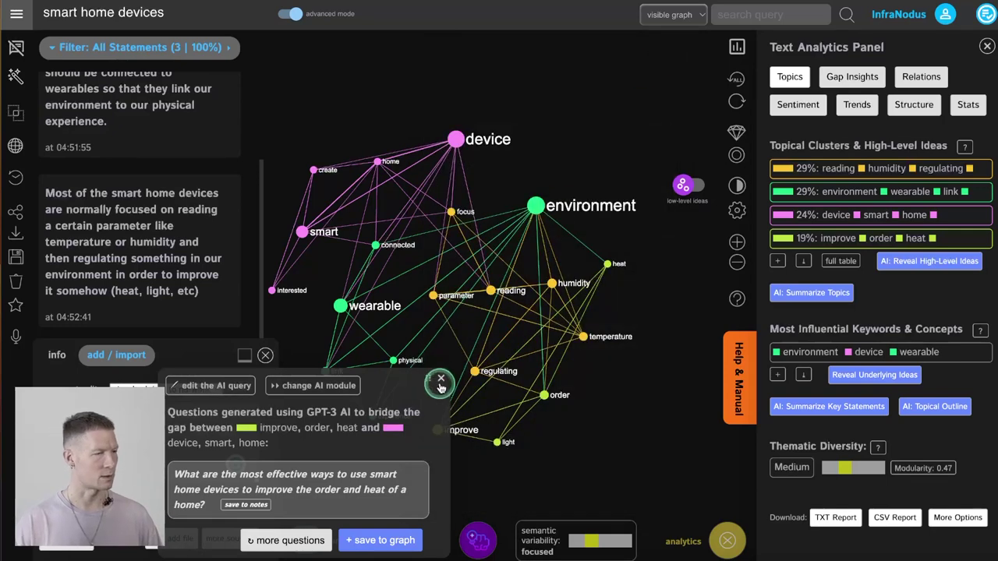
# Step: Add the statement "smart home devices can create a more comfortable environment through regulating heat"
pyautogui.click(193, 414)
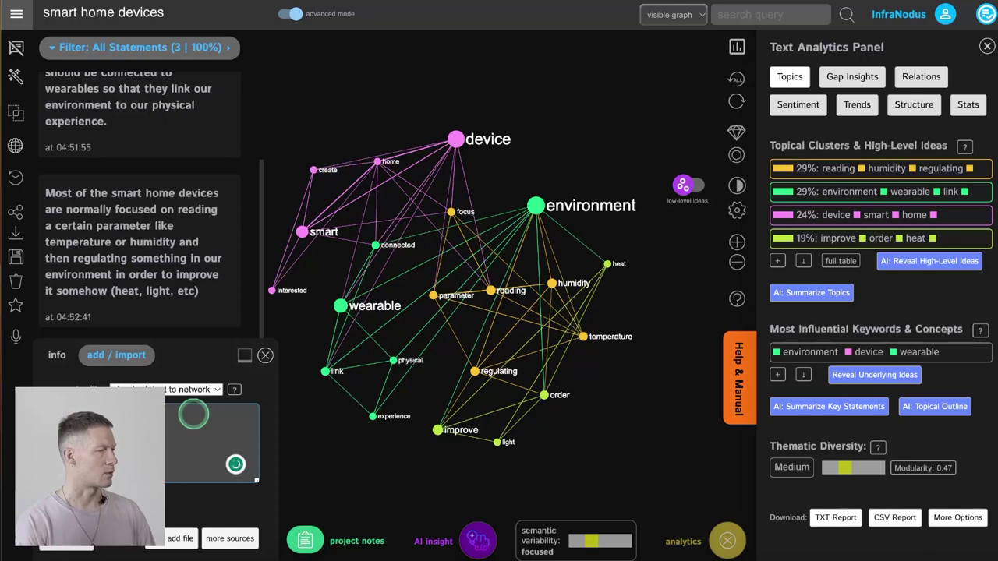
pyautogui.write('create a more')
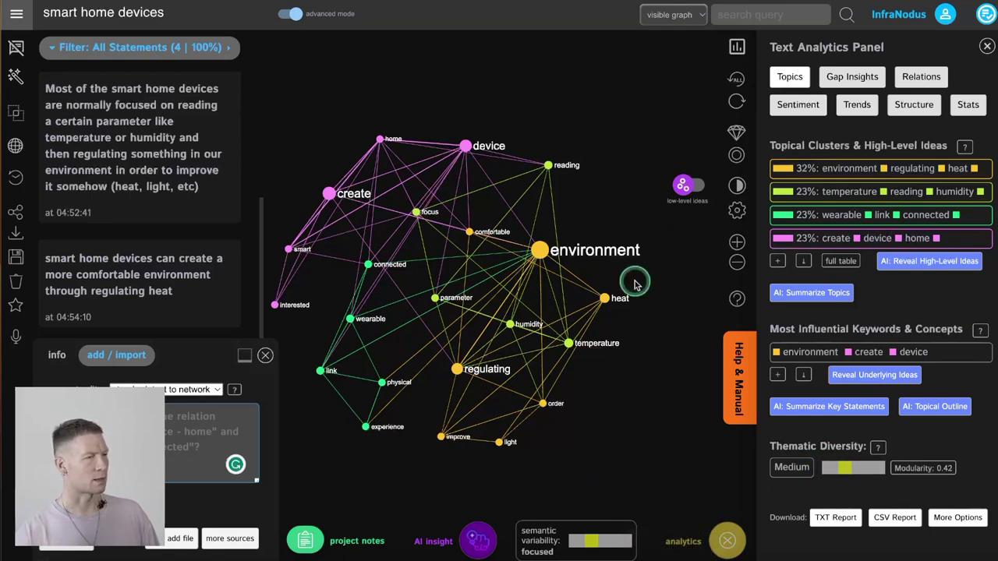
# Step: Select the regulating and physical nodes together to focus on the gap between them
pyautogui.moveTo(385, 350); pyautogui.dragTo(447, 355)
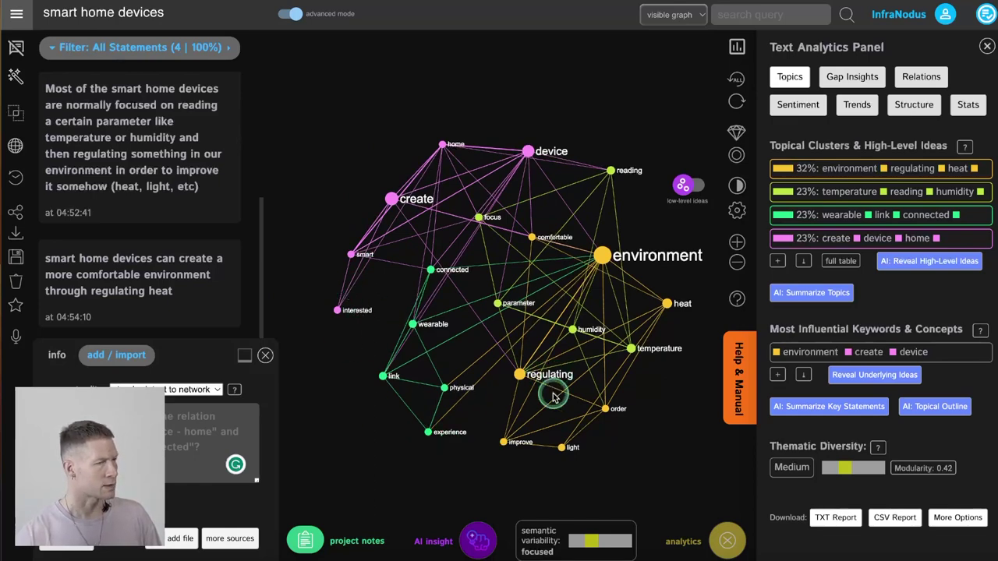
pyautogui.scroll(3, 552, 397)
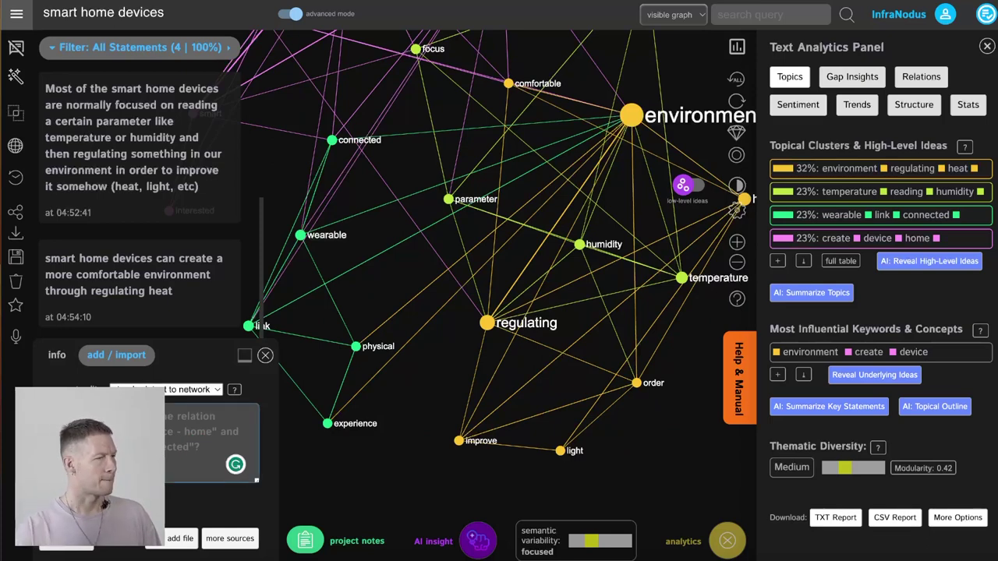
pyautogui.moveTo(436, 381); pyautogui.dragTo(503, 382)
pyautogui.click(557, 324)
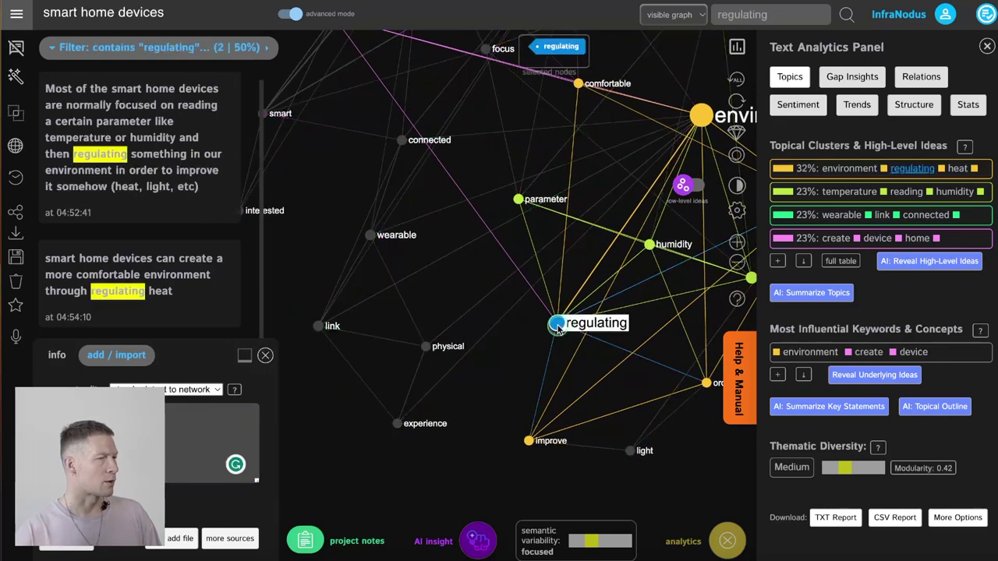
pyautogui.click(425, 346)
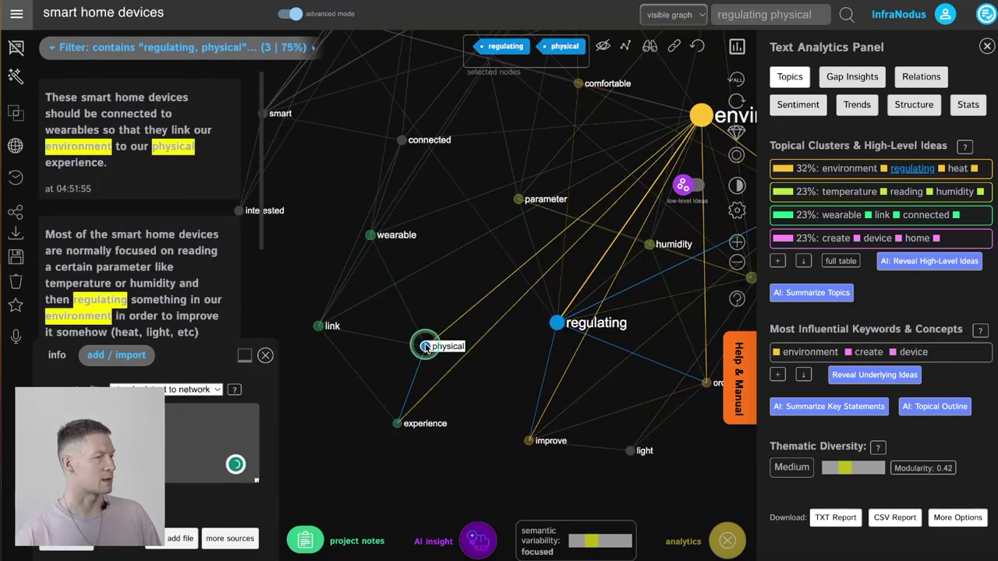
# Step: Add the experience node to the selected regulating and physical nodes, generate an AI question about them, and close the AI advice
pyautogui.moveTo(468, 374); pyautogui.dragTo(478, 393)
pyautogui.click(407, 446)
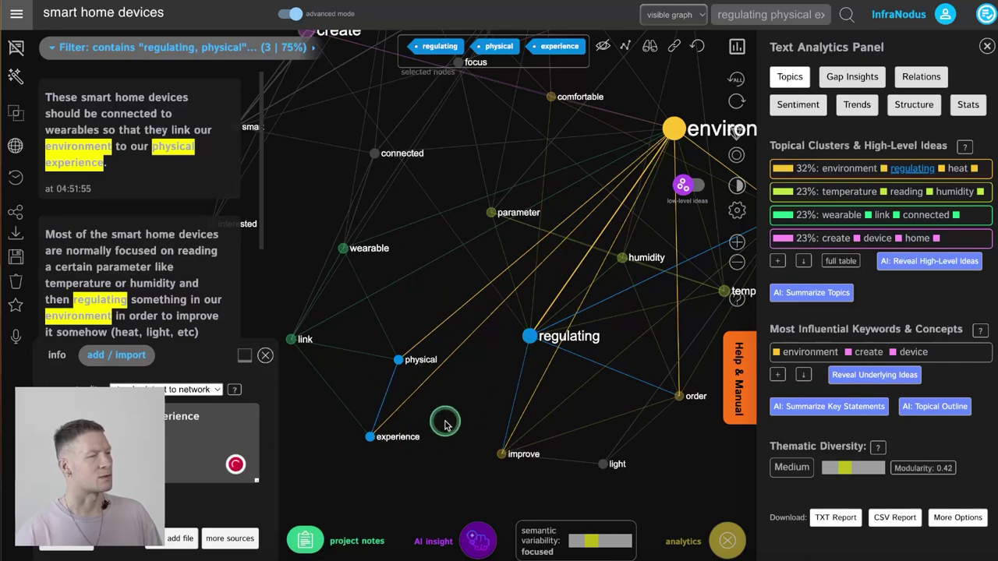
pyautogui.scroll(3, 445, 419)
pyautogui.scroll(-3, 446, 425)
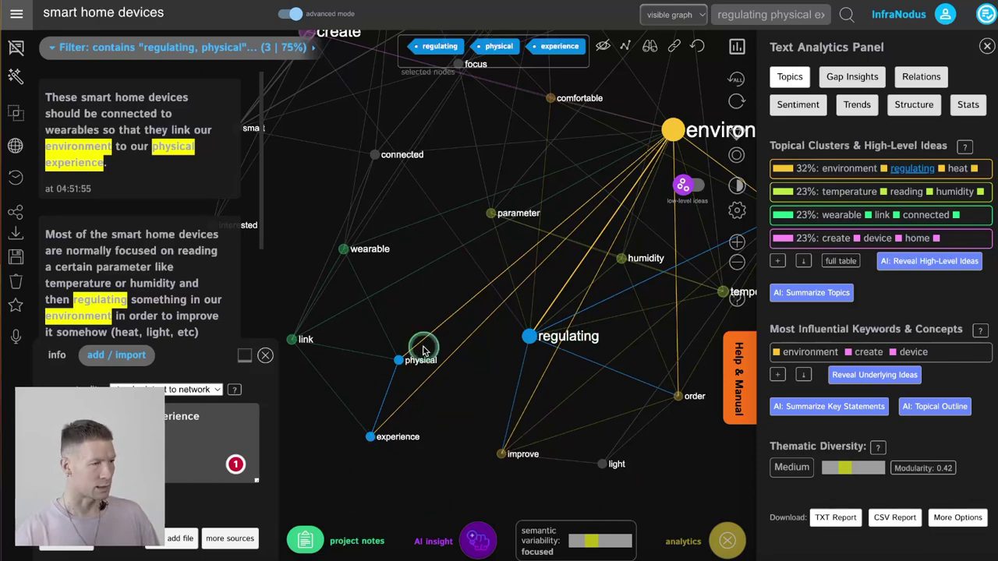
pyautogui.click(485, 540)
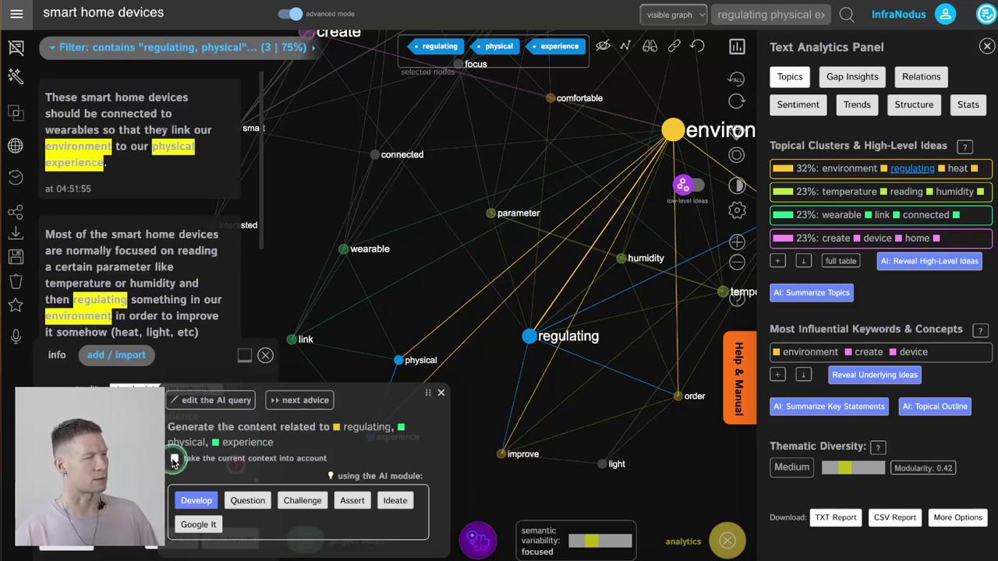
pyautogui.click(261, 509)
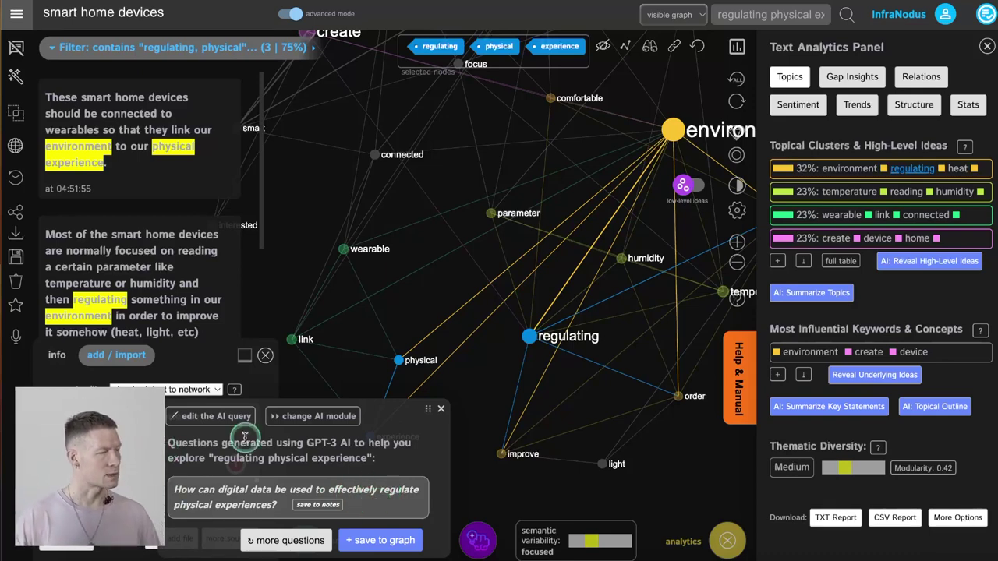
pyautogui.click(440, 408)
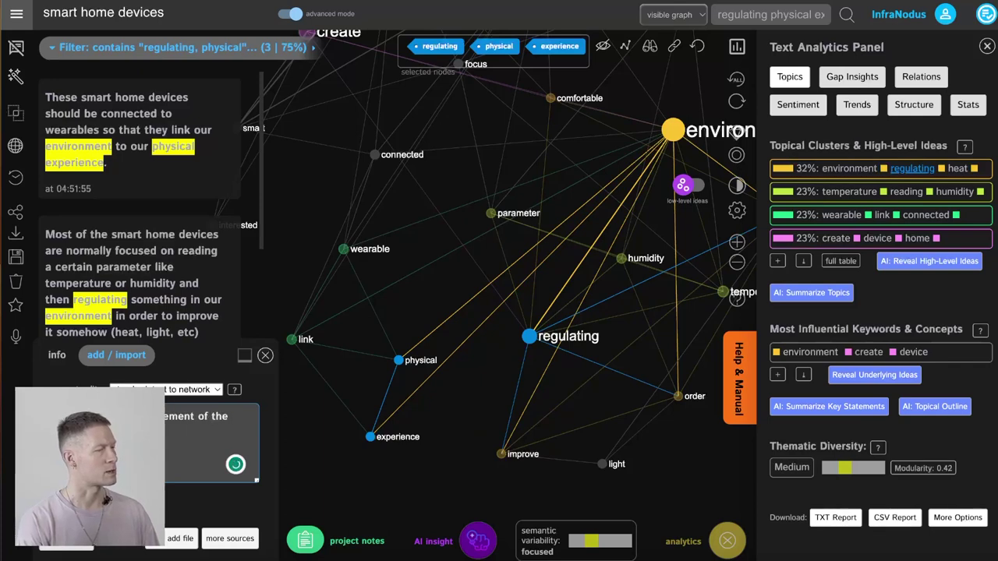
# Step: Add a statement relating body movement to the environment to provide some feedback that helps us feel better at our home
pyautogui.write('environment')
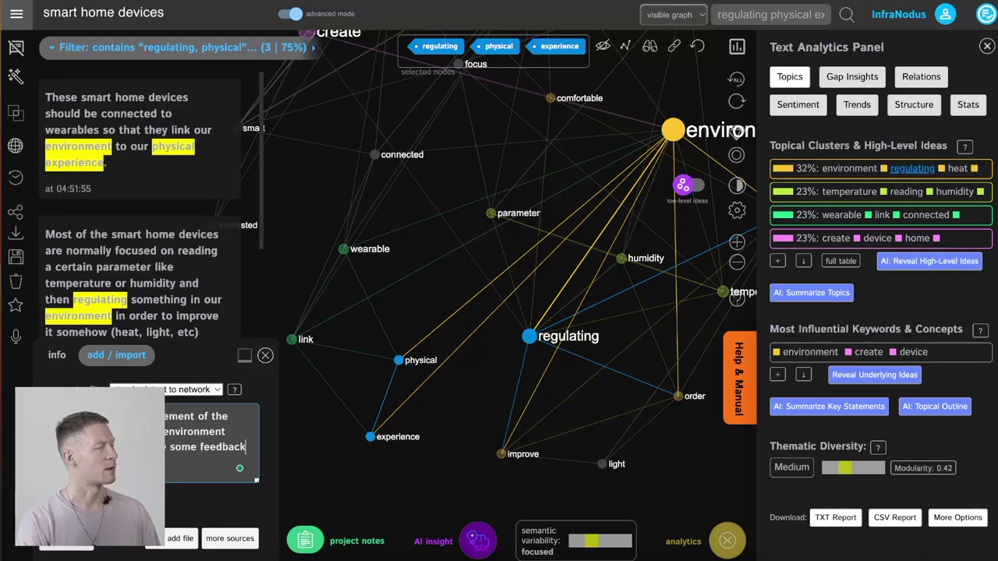
pyautogui.write('en')
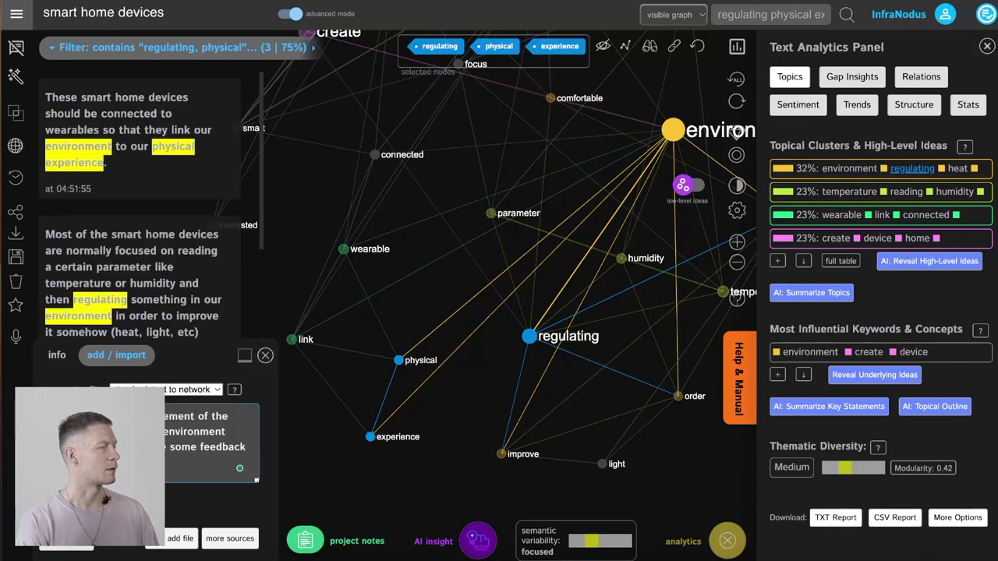
pyautogui.press('BackSpace')
pyautogui.press('BackSpace')
pyautogui.press('BackSpace')
pyautogui.write('a')
pyautogui.write('home')
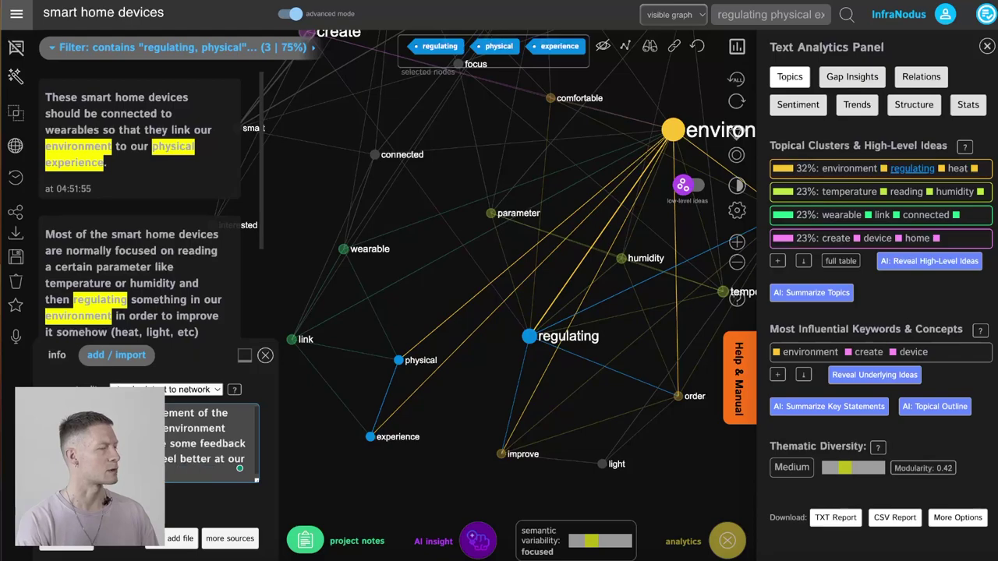
pyautogui.press('Return')
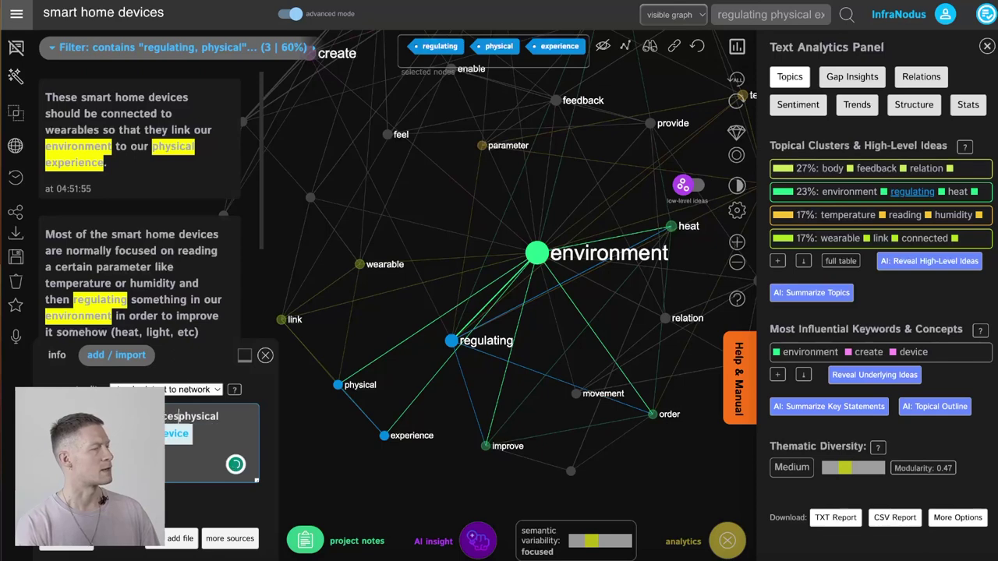
# Step: Add "those smart home devices could be regulating physical experience through providing feedback based on the data about our physical presence in space." and clear the node selection
pyautogui.write('could be used to re')
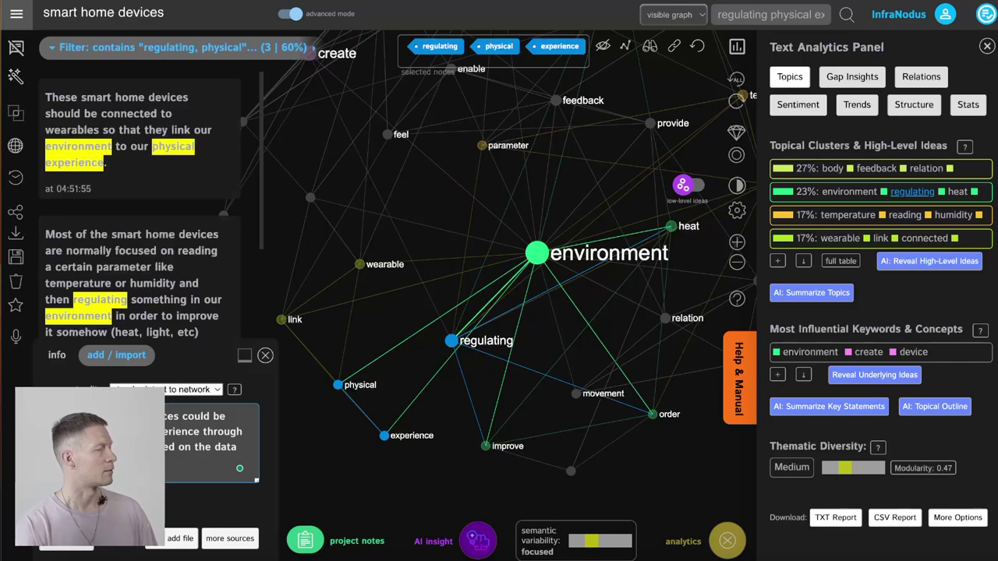
pyautogui.write('in space.')
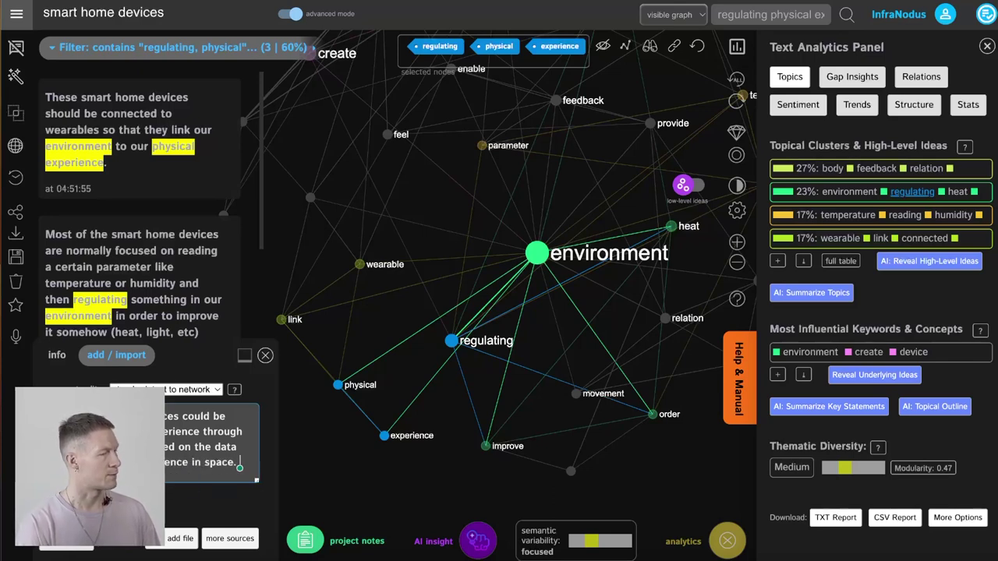
pyautogui.press('Return')
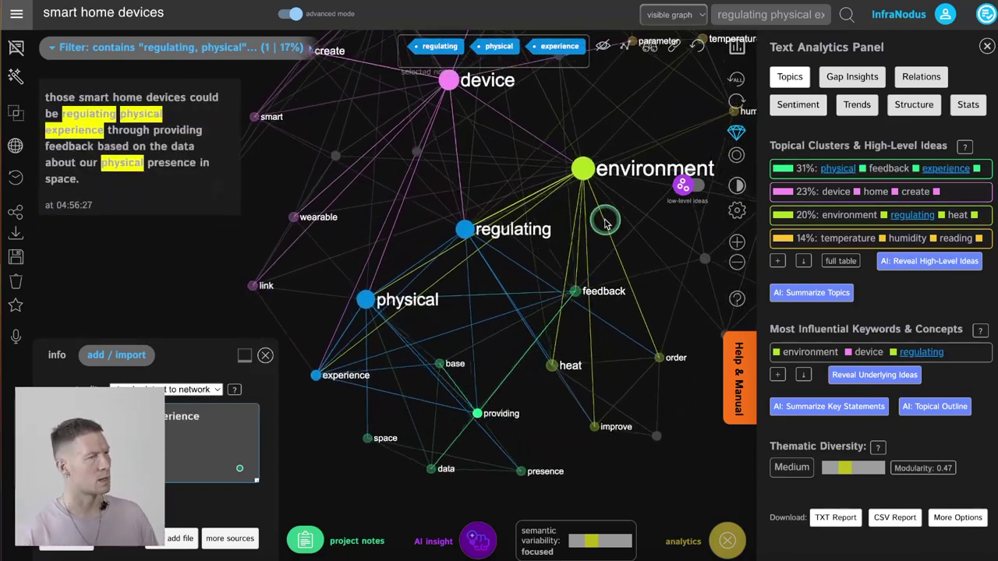
pyautogui.scroll(-3, 527, 268)
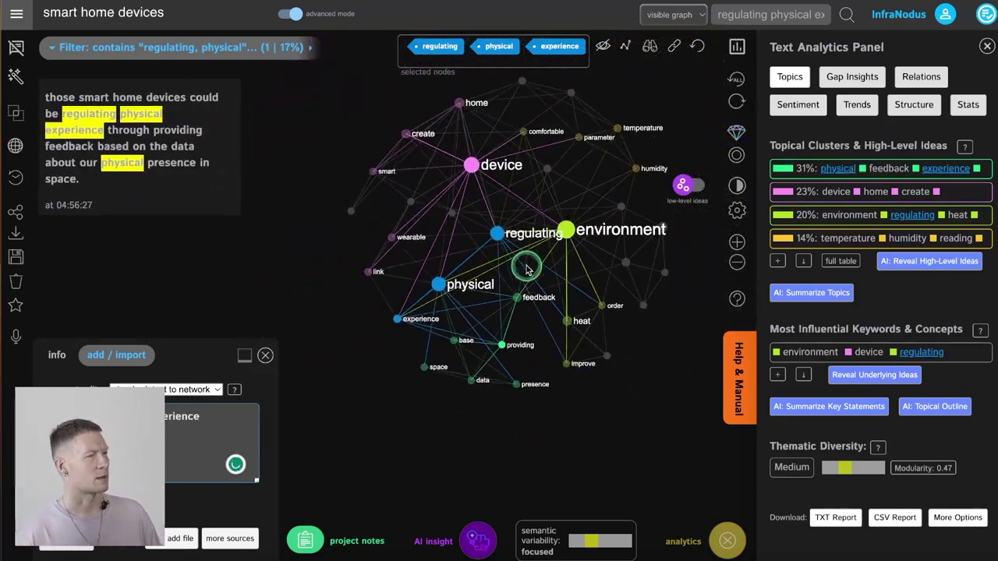
pyautogui.click(696, 46)
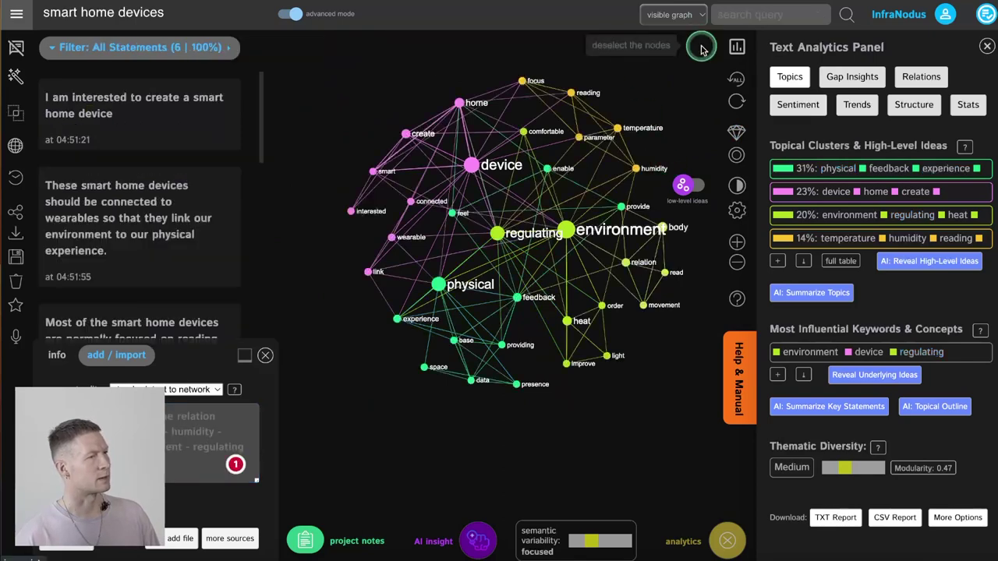
# Step: Generate AI questions from the semantic variability details to bridge the temperature-humidity-reading and environment-regulating-heat clusters, and request another question
pyautogui.click(471, 545)
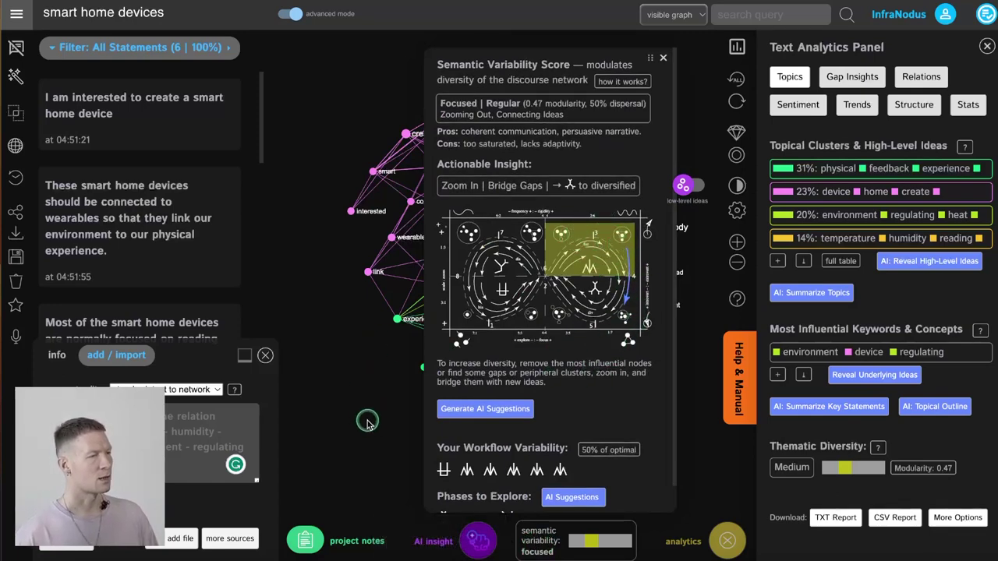
pyautogui.click(663, 57)
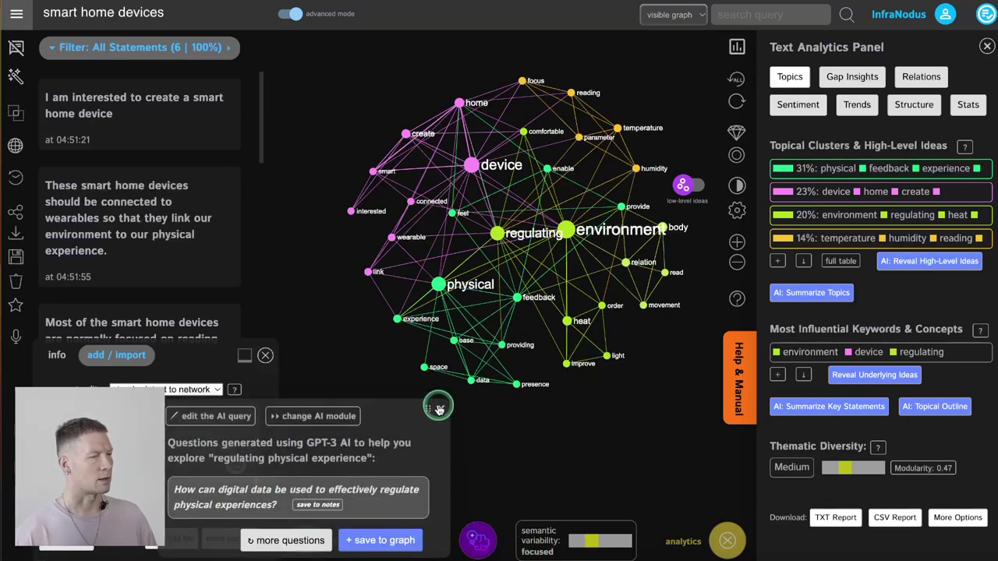
pyautogui.click(546, 542)
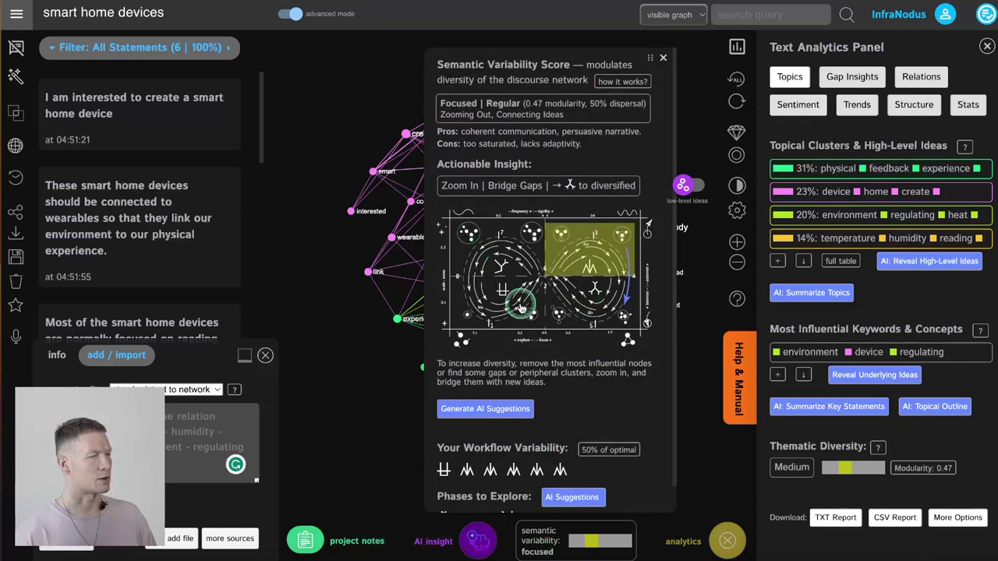
pyautogui.click(490, 409)
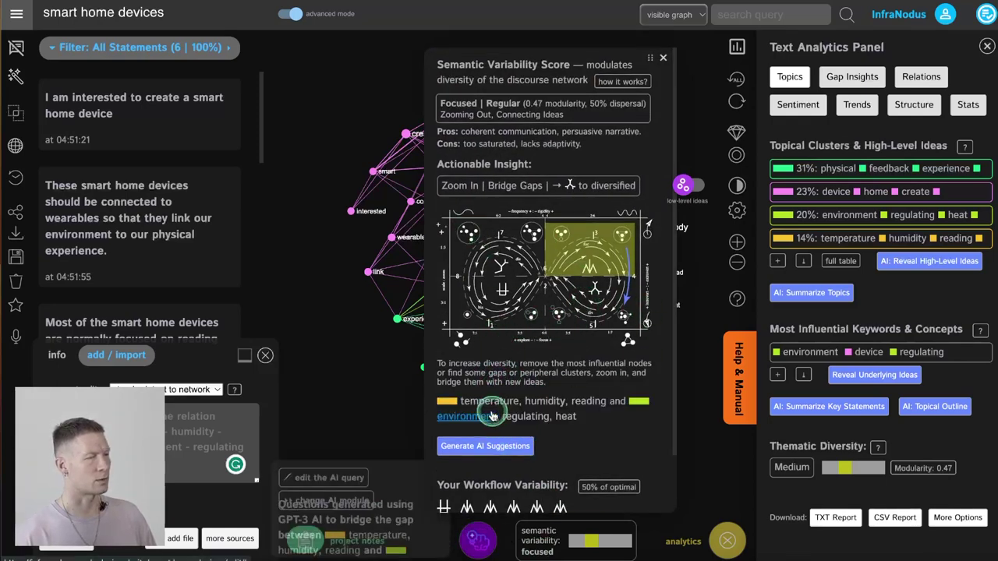
pyautogui.click(288, 540)
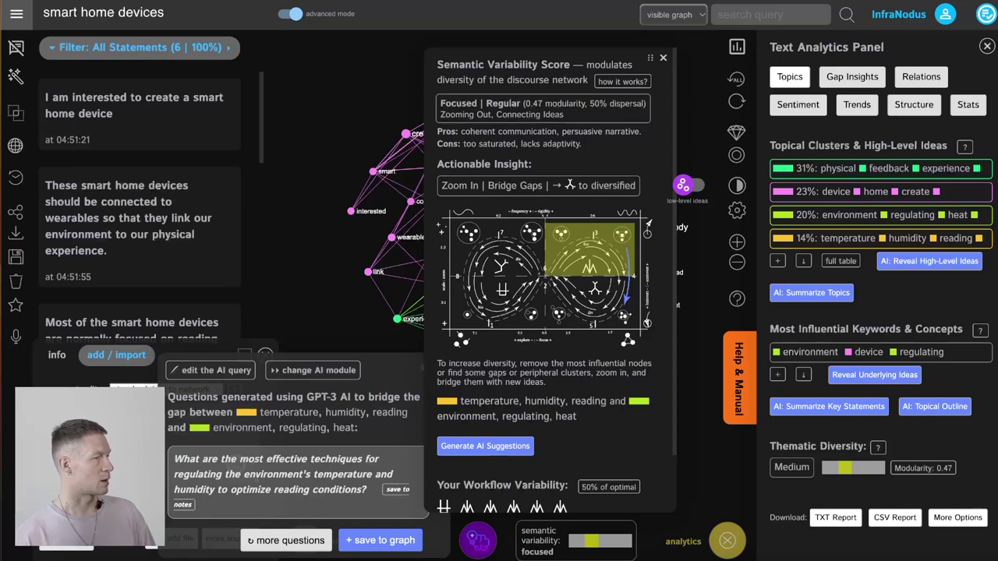
# Step: Close the score and AI question windows and add "There could be a system that could optimize my space for specific activities, such as reading or exercise."
pyautogui.click(664, 60)
pyautogui.click(441, 365)
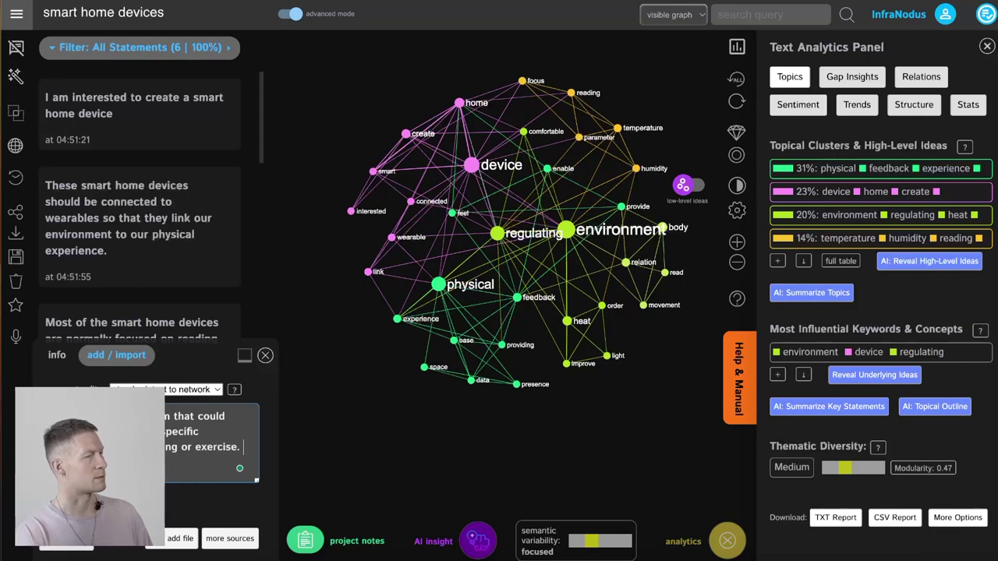
pyautogui.press('Return')
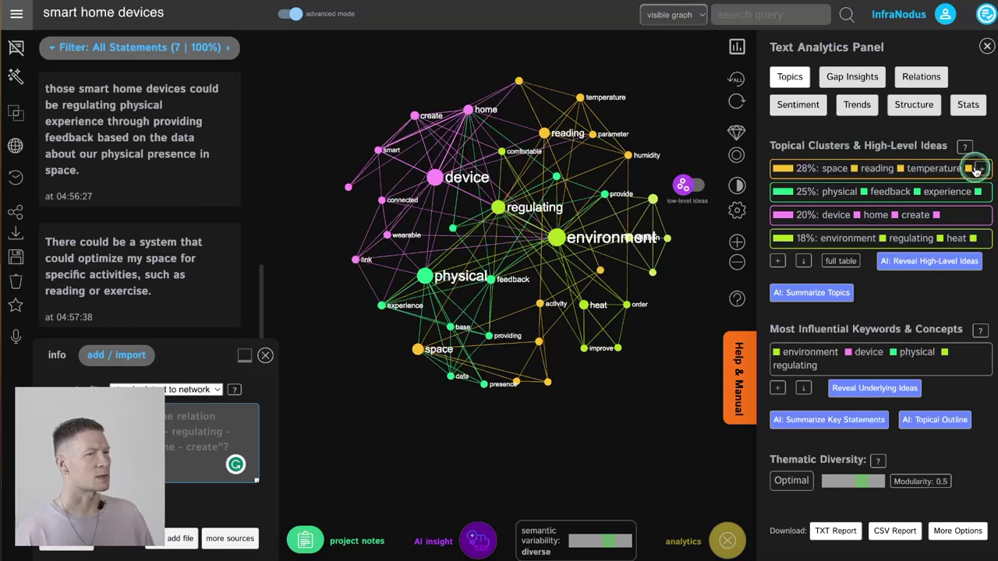
# Step: Examine the topical clusters by isolating individual topics in the graph and expanding the list to the body-relation-movement cluster
pyautogui.click(947, 167)
pyautogui.click(946, 164)
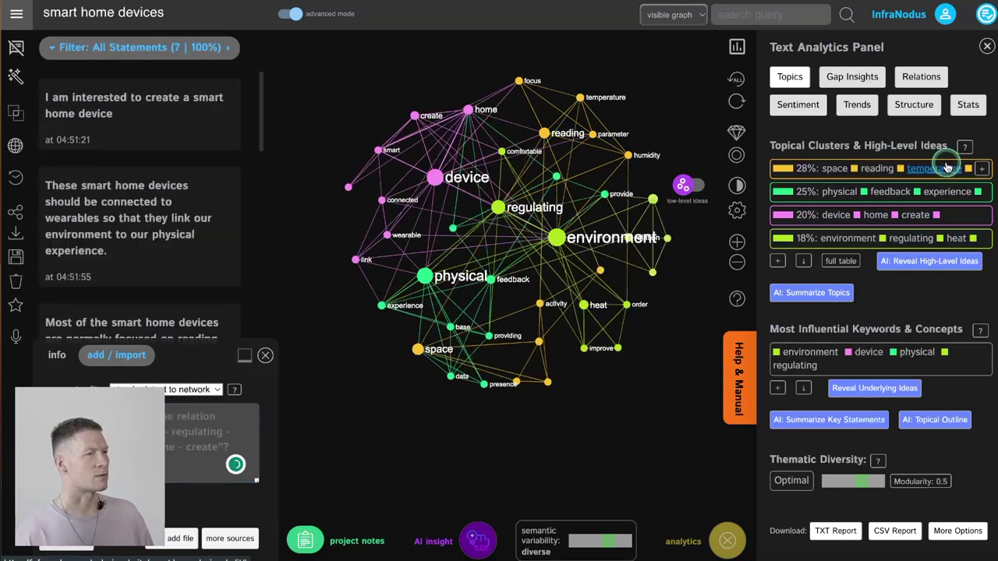
pyautogui.click(963, 196)
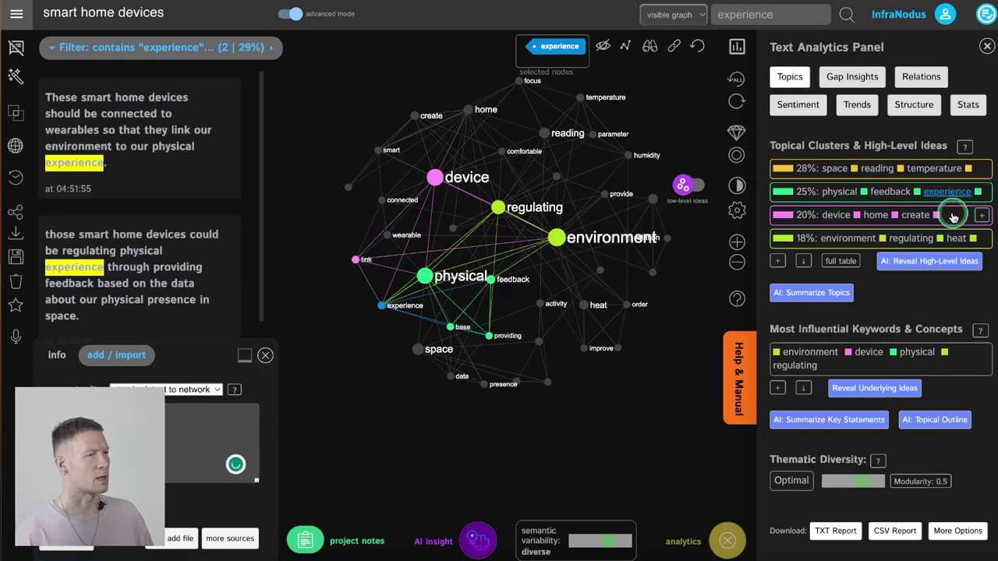
pyautogui.click(953, 216)
pyautogui.click(953, 217)
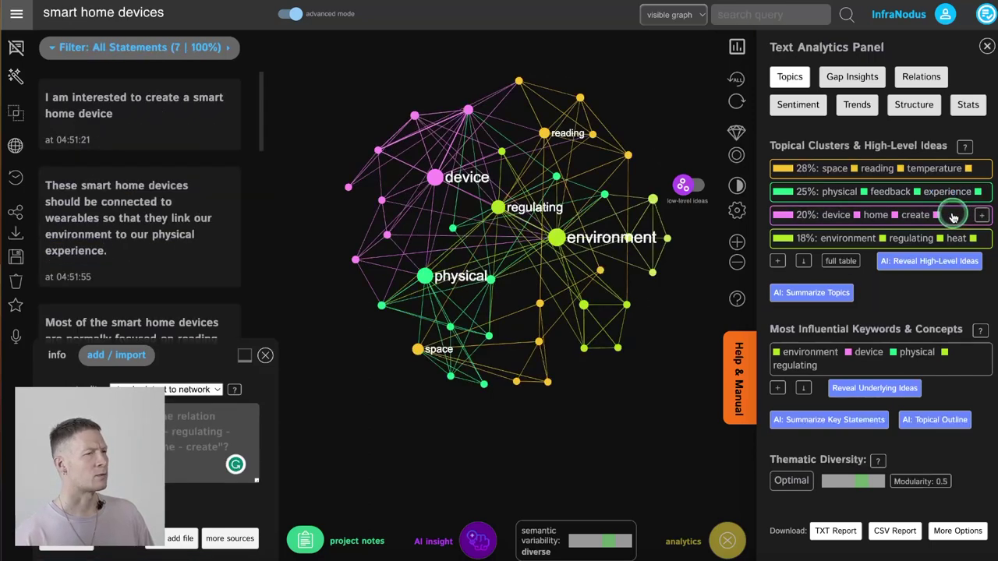
pyautogui.click(953, 217)
pyautogui.click(946, 242)
pyautogui.click(945, 246)
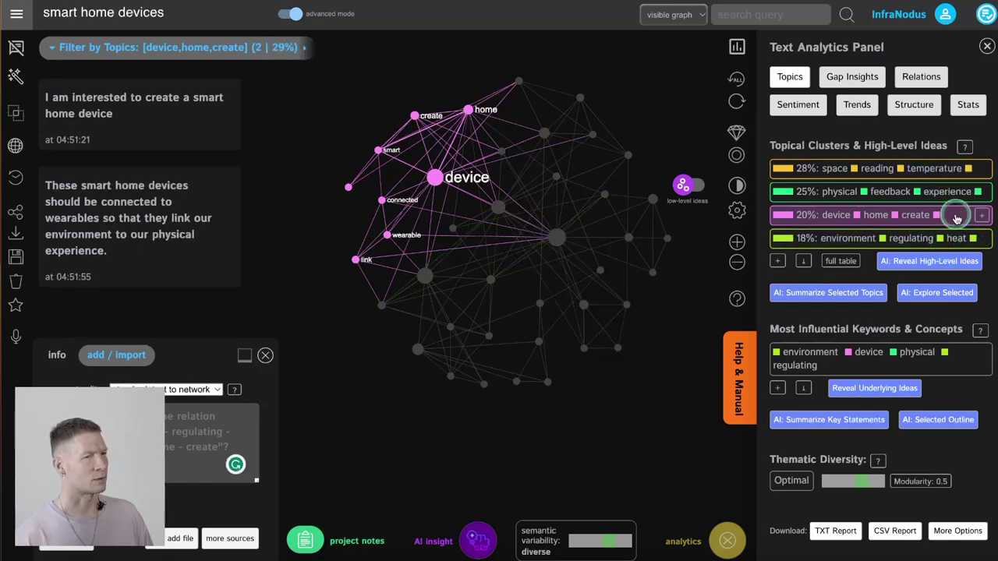
pyautogui.click(955, 217)
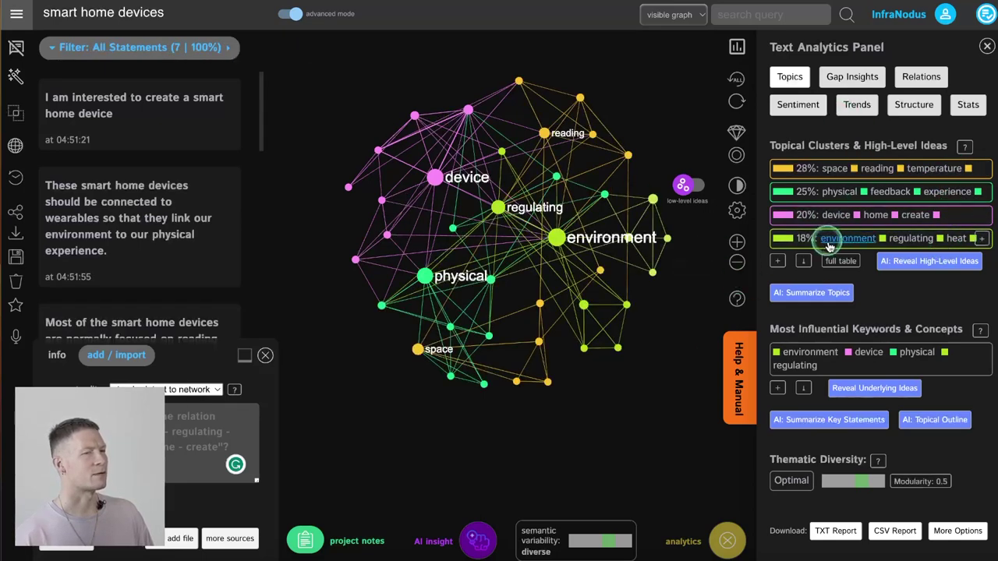
pyautogui.click(777, 259)
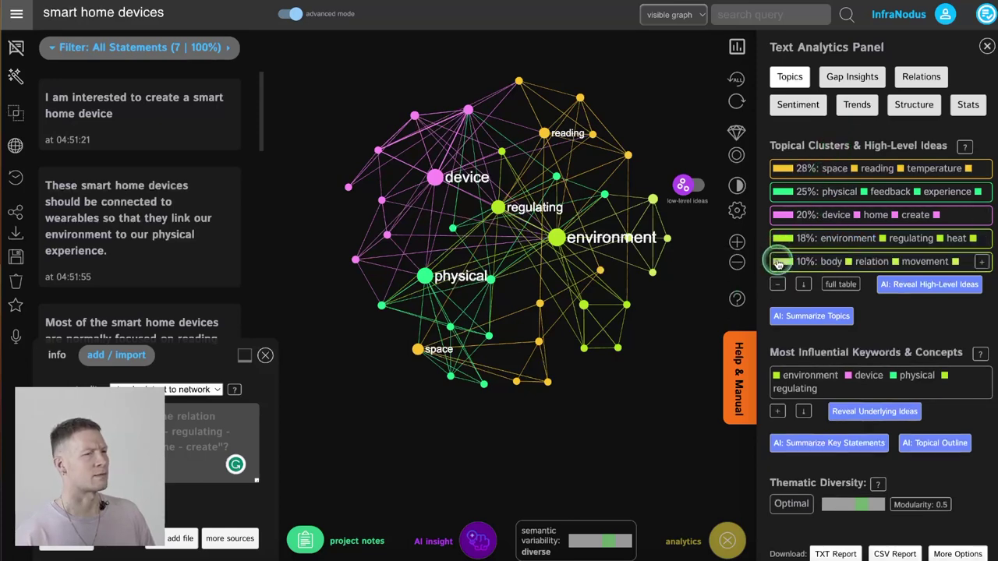
pyautogui.click(792, 192)
pyautogui.click(777, 284)
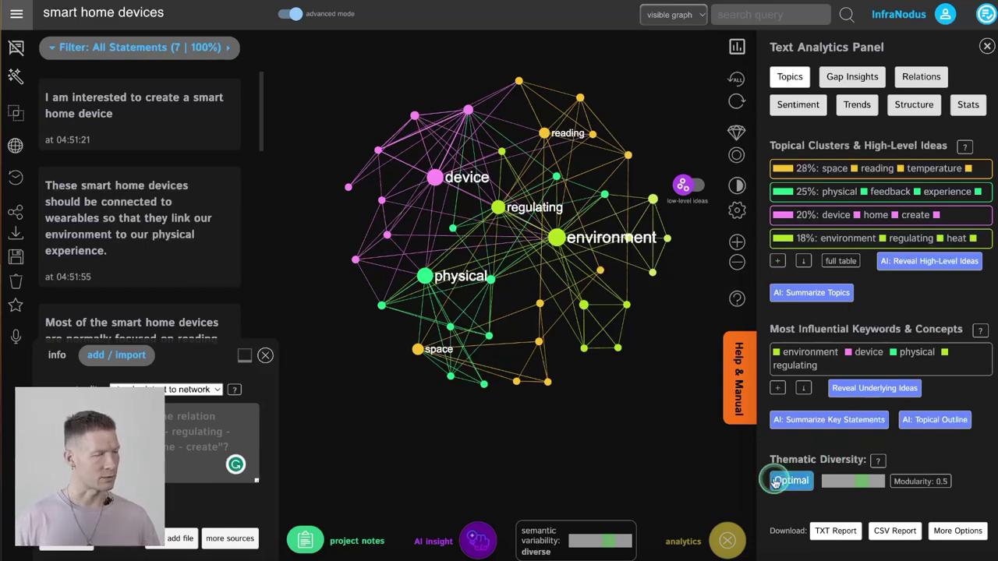
# Step: Generate an AI question from the semantic variability insight bridging the environment-regulating-heat and body-relation-movement clusters, and close both windows
pyautogui.click(533, 546)
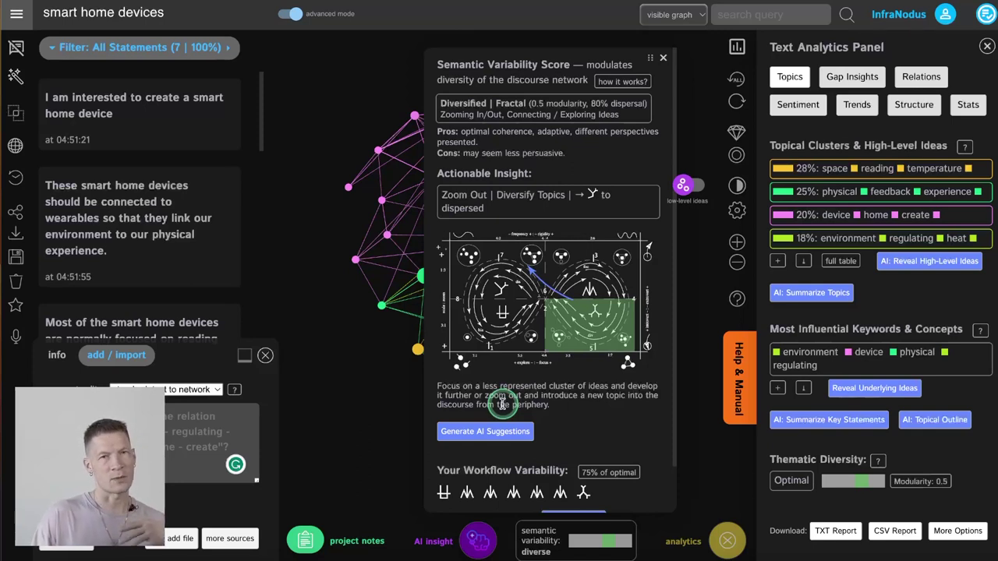
pyautogui.click(485, 431)
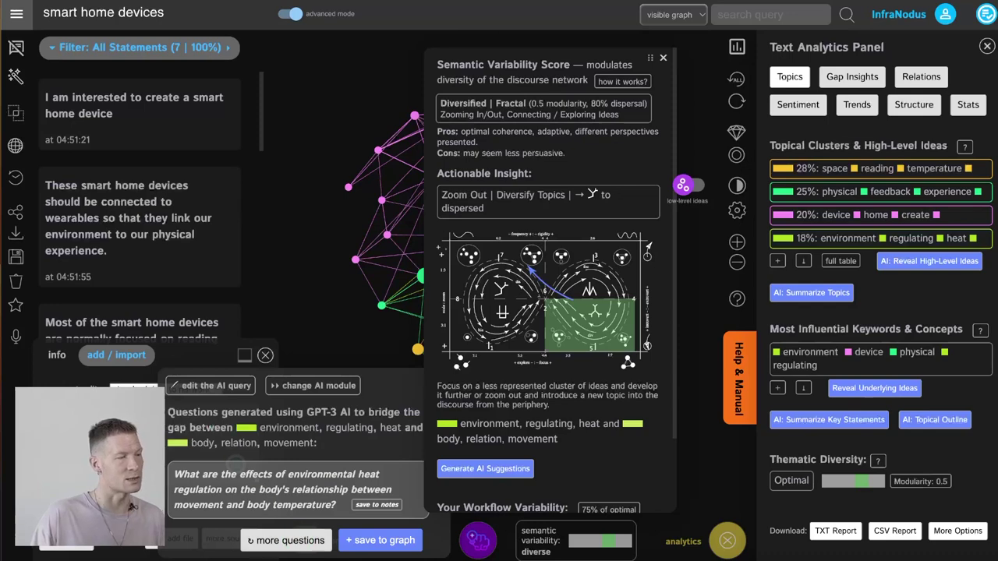
pyautogui.click(663, 58)
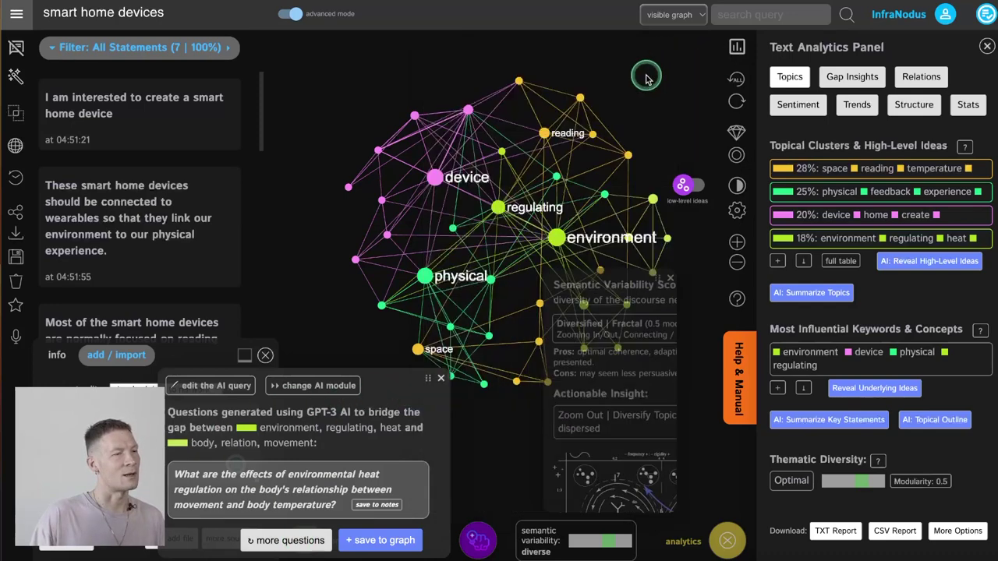
pyautogui.click(441, 378)
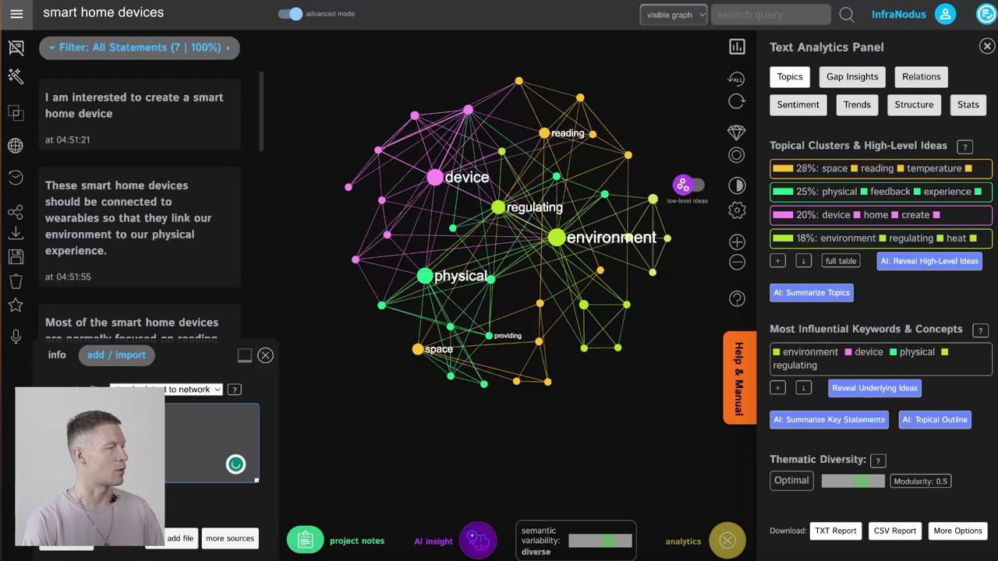
# Step: Add a statement about setting the heating lower to optimize for morning exercise, motivating me to work out and use my body in a physically active way
pyautogui.write('for doing')
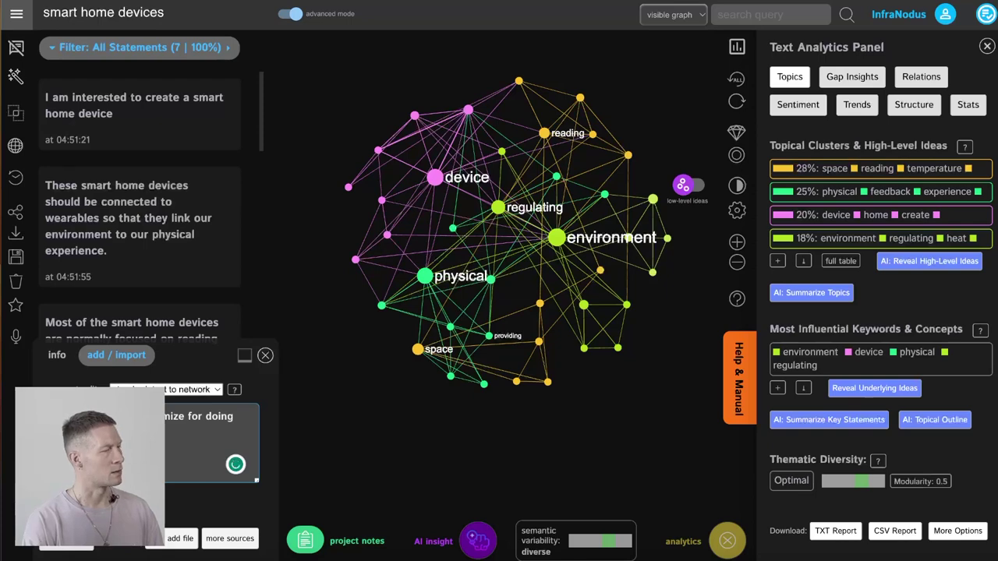
pyautogui.write('morning, I can set')
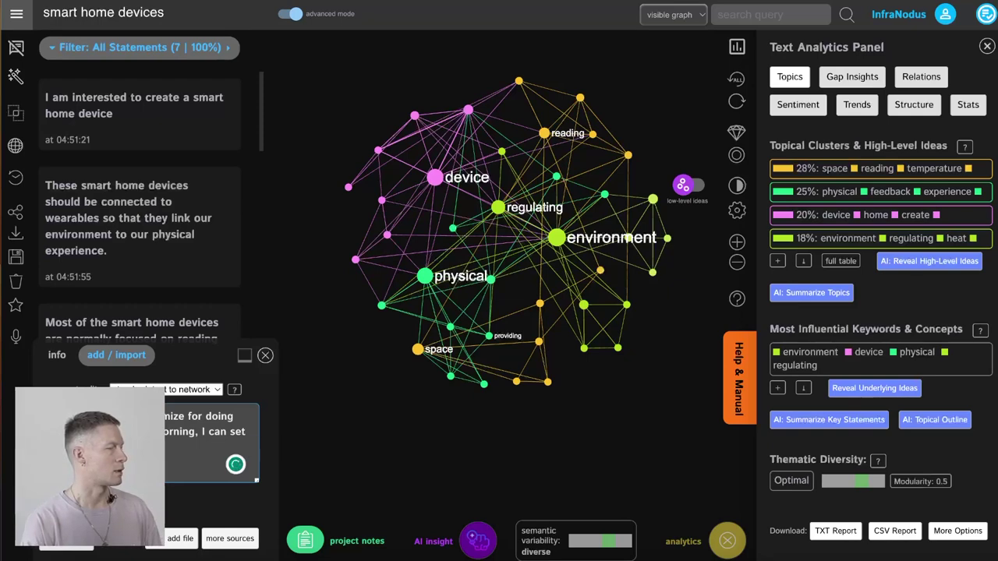
pyautogui.write('ting so that')
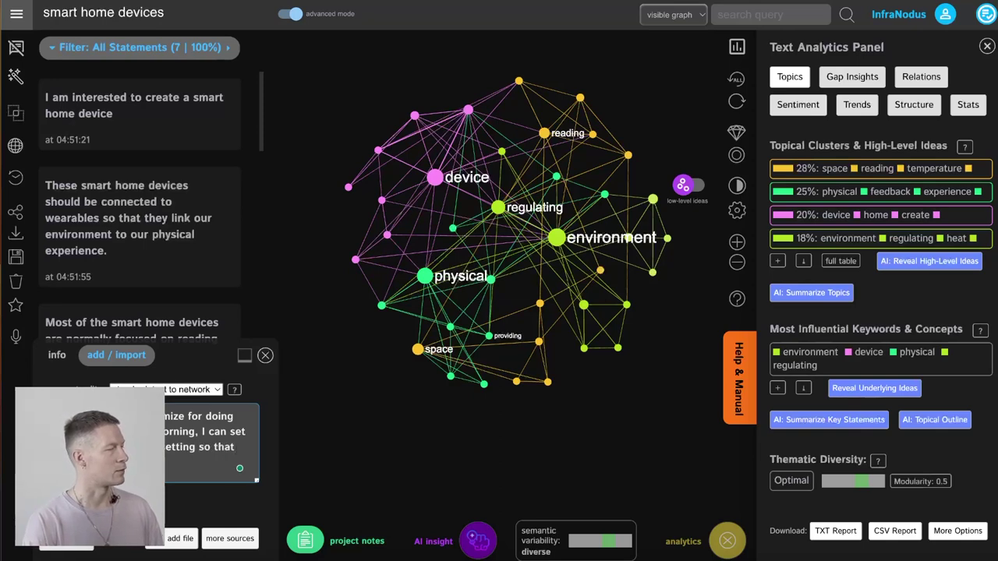
pyautogui.write('ork out and to')
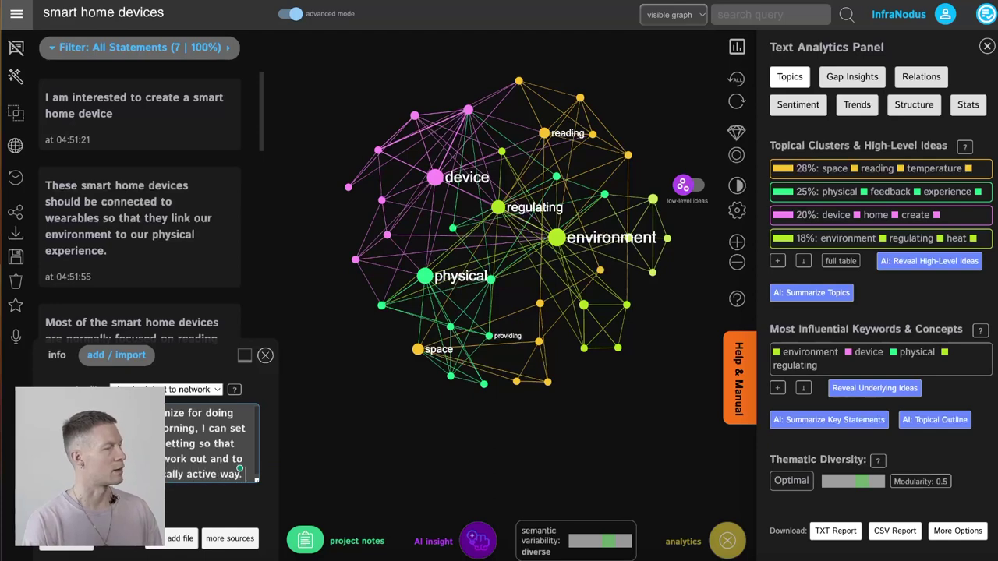
pyautogui.press('Return')
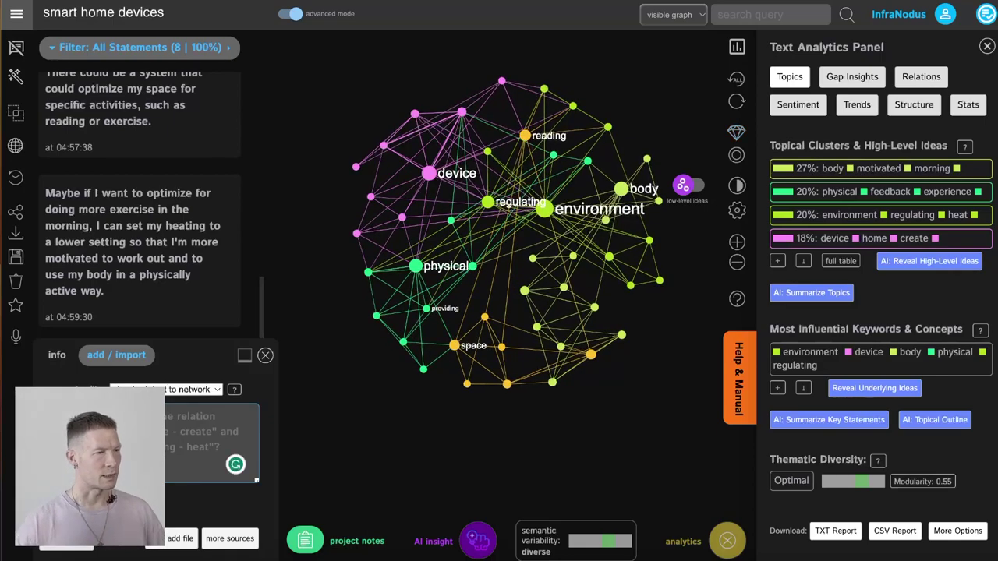
# Step: Examine the new body-motivated-morning cluster in the graph by isolating it and restoring the full network
pyautogui.scroll(3, 615, 206)
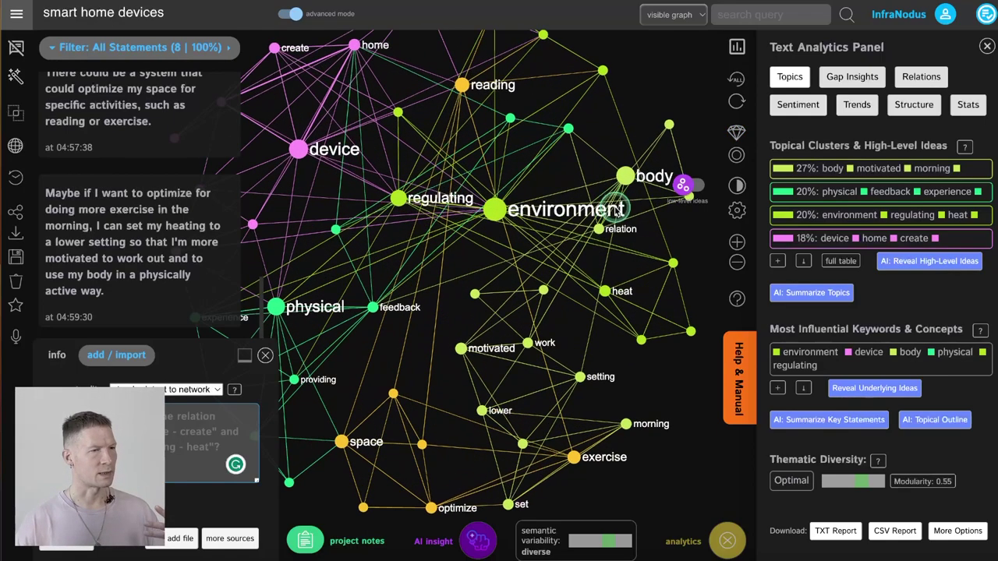
pyautogui.scroll(-3, 615, 206)
pyautogui.click(966, 168)
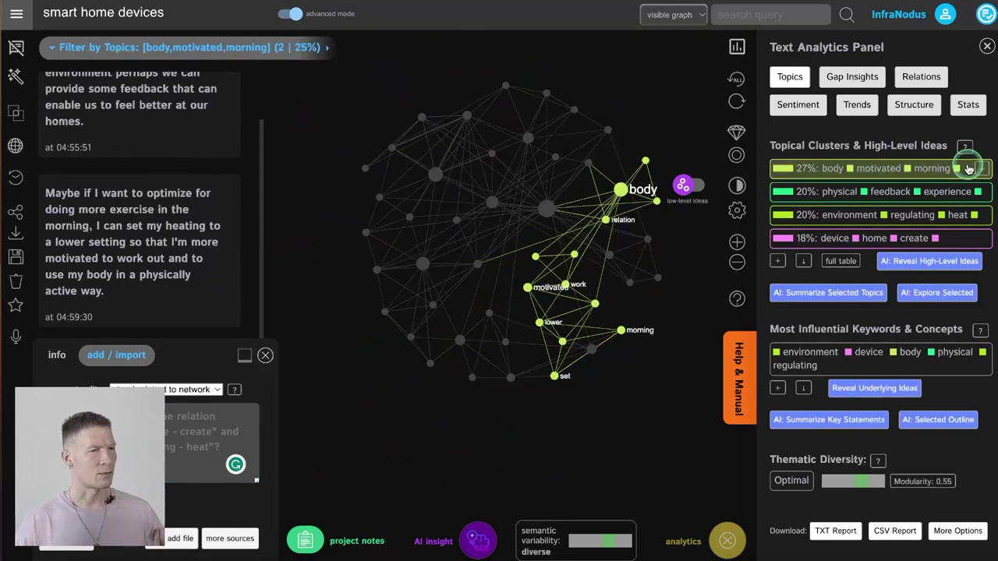
pyautogui.click(967, 169)
pyautogui.click(617, 190)
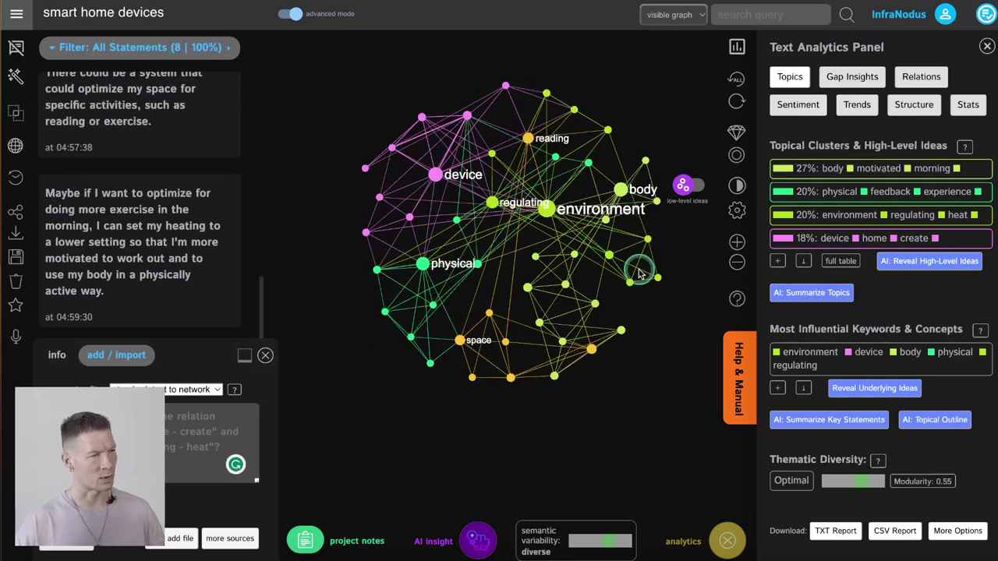
# Step: Highlight the structural gap in the network and cycle through other gaps to the one between reading-space-exercise and device-home-create
pyautogui.click(854, 78)
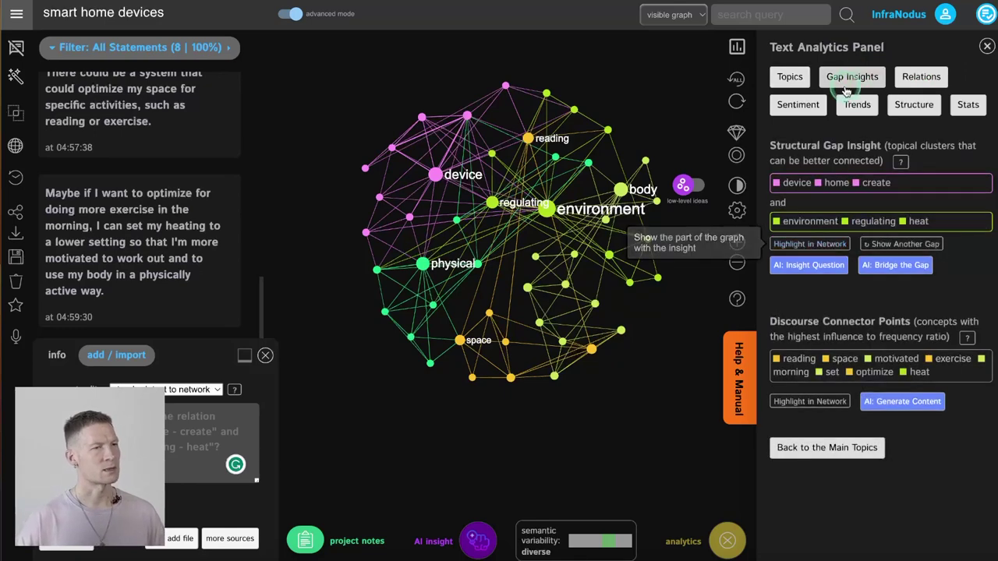
pyautogui.click(813, 244)
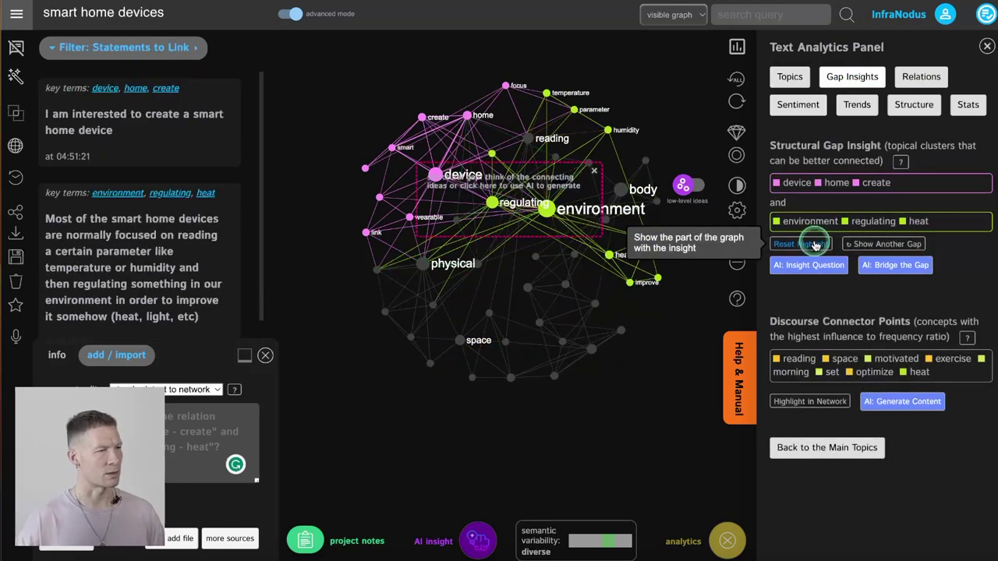
pyautogui.click(883, 244)
pyautogui.click(883, 247)
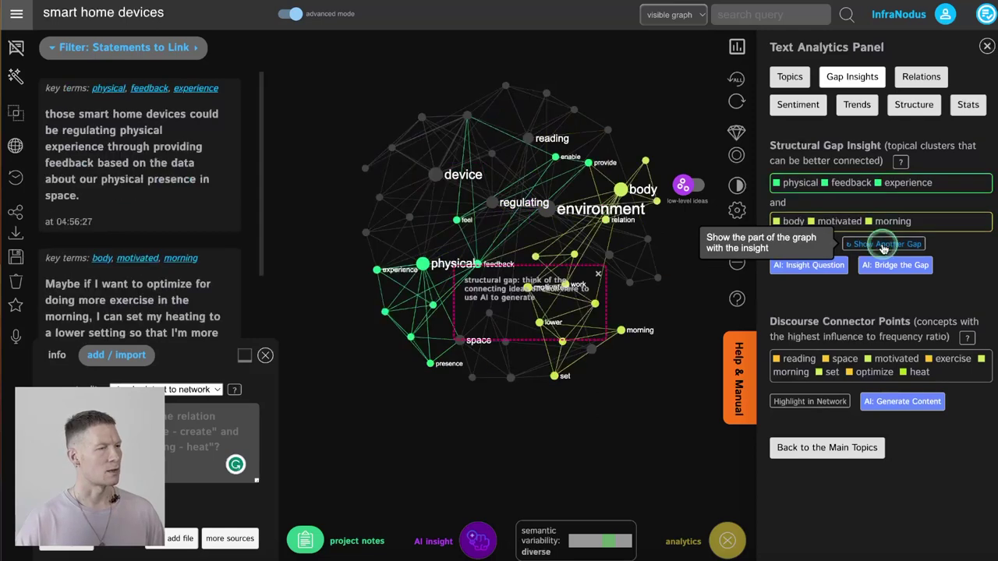
pyautogui.click(883, 247)
pyautogui.click(883, 247)
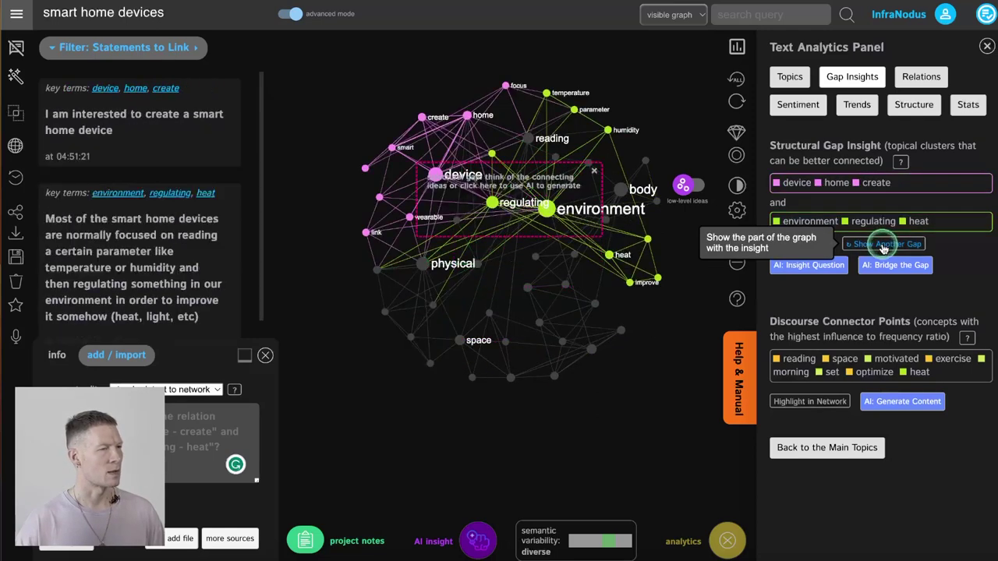
pyautogui.click(884, 246)
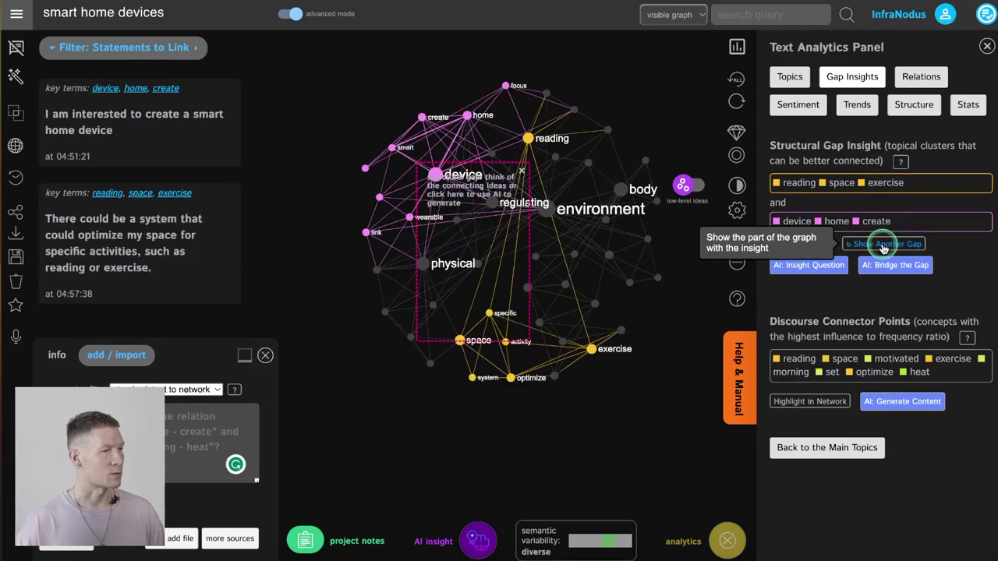
pyautogui.click(886, 187)
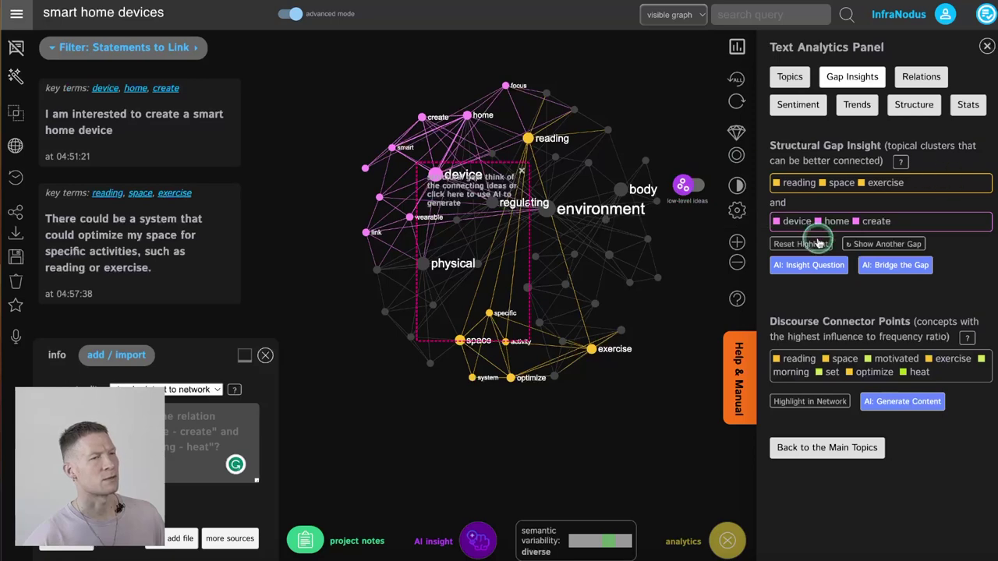
# Step: Switch the graph to high-level ideas and step through the highlighted structural gaps with their named topics
pyautogui.click(688, 188)
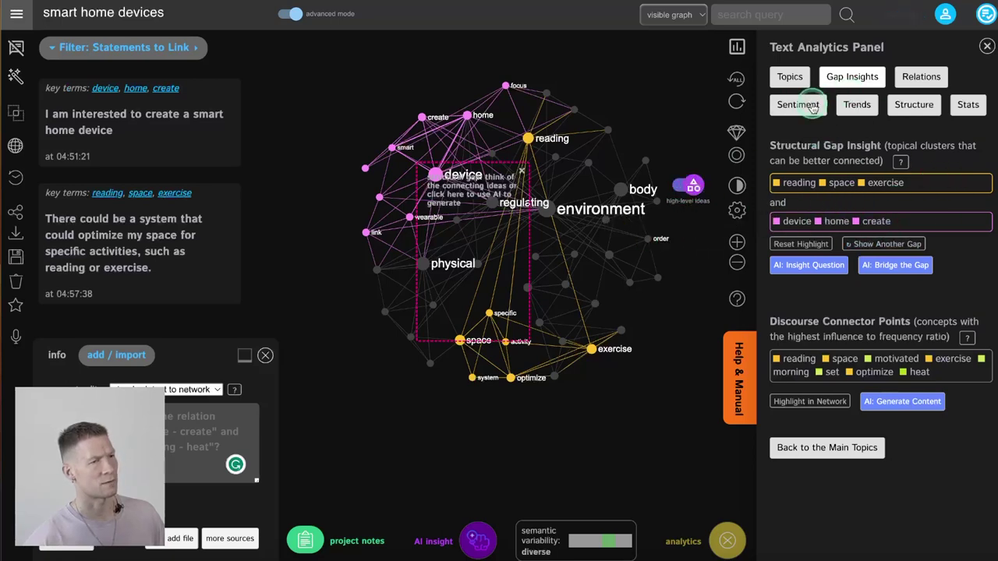
pyautogui.click(852, 76)
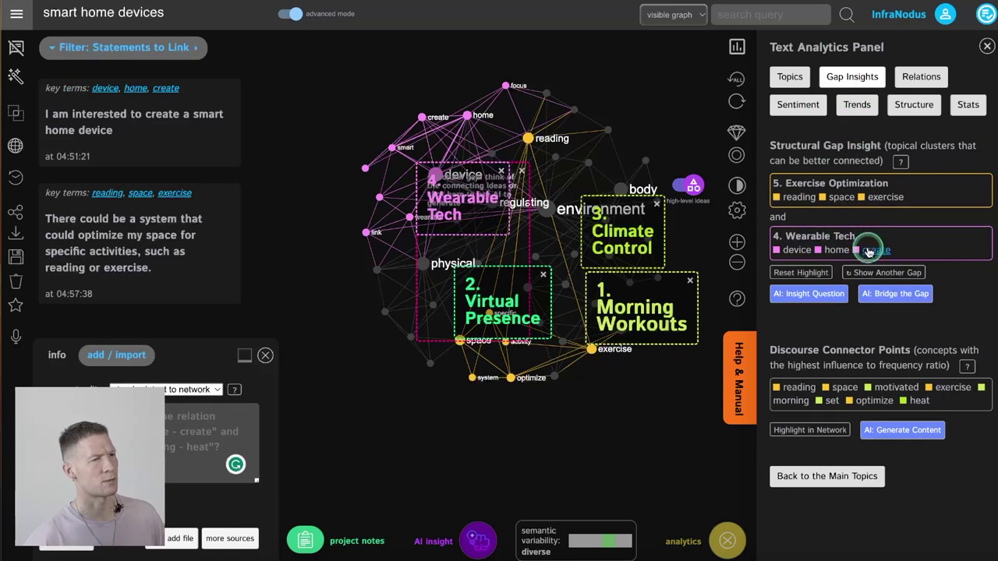
pyautogui.click(813, 274)
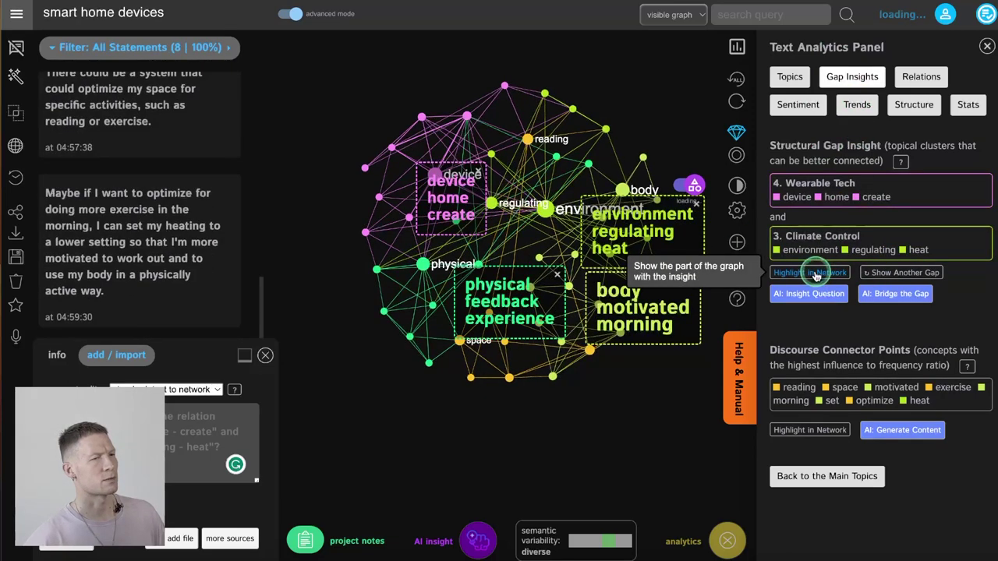
pyautogui.click(887, 275)
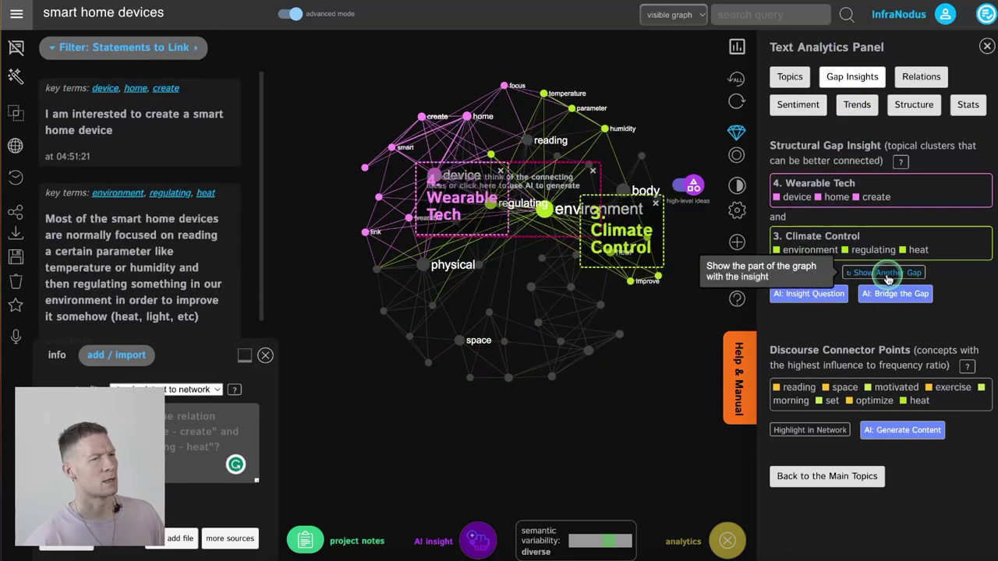
pyautogui.click(887, 275)
pyautogui.click(888, 275)
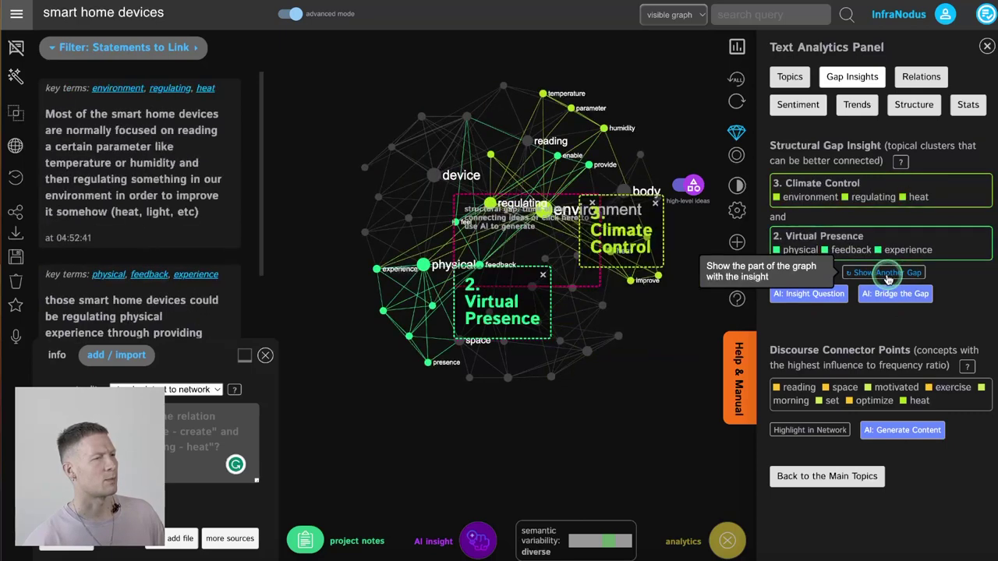
pyautogui.click(888, 274)
pyautogui.click(888, 275)
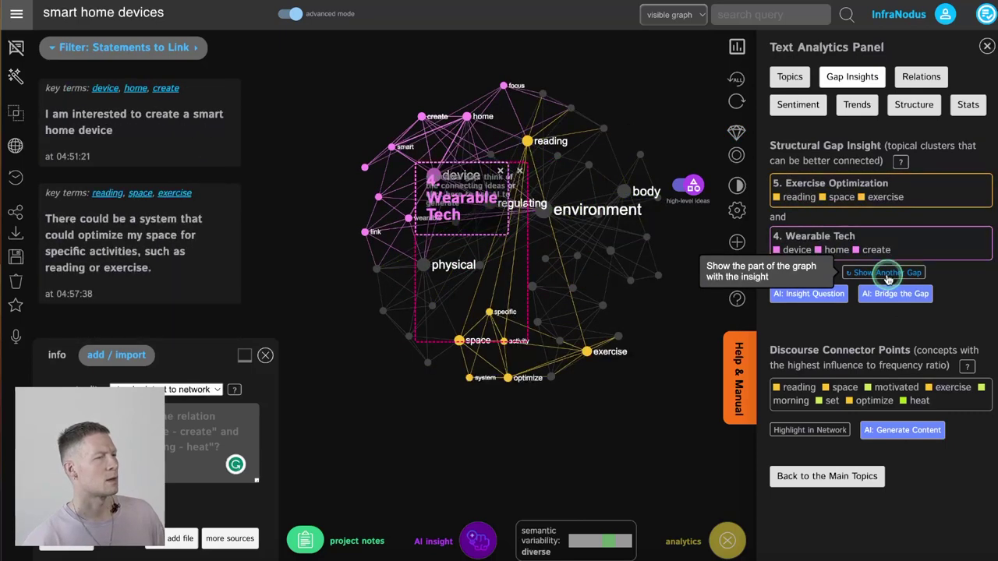
# Step: Review the named topical clusters and cycle the structural gaps to the one between Exercise Optimization and Wearable Tech
pyautogui.click(790, 77)
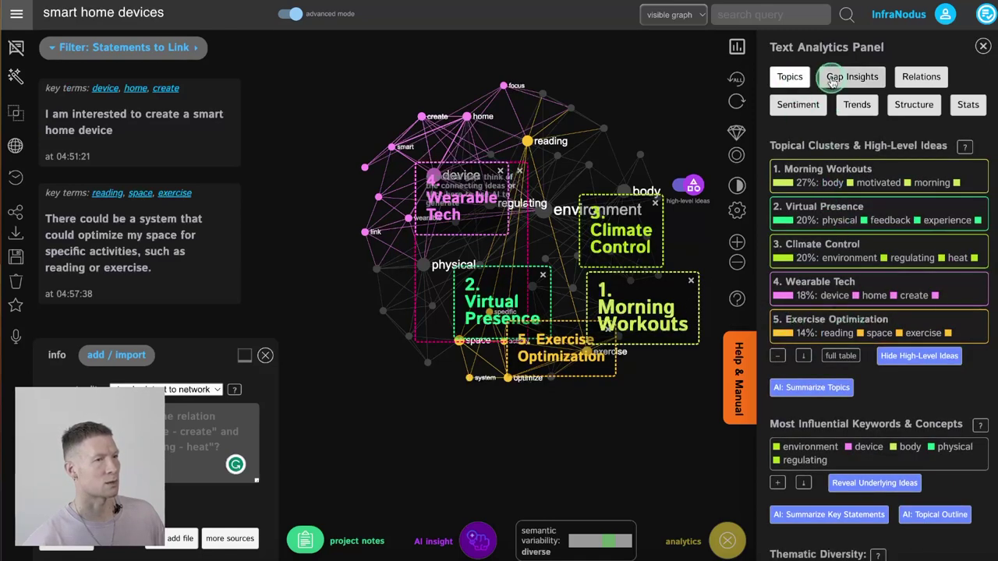
pyautogui.click(840, 76)
pyautogui.click(868, 273)
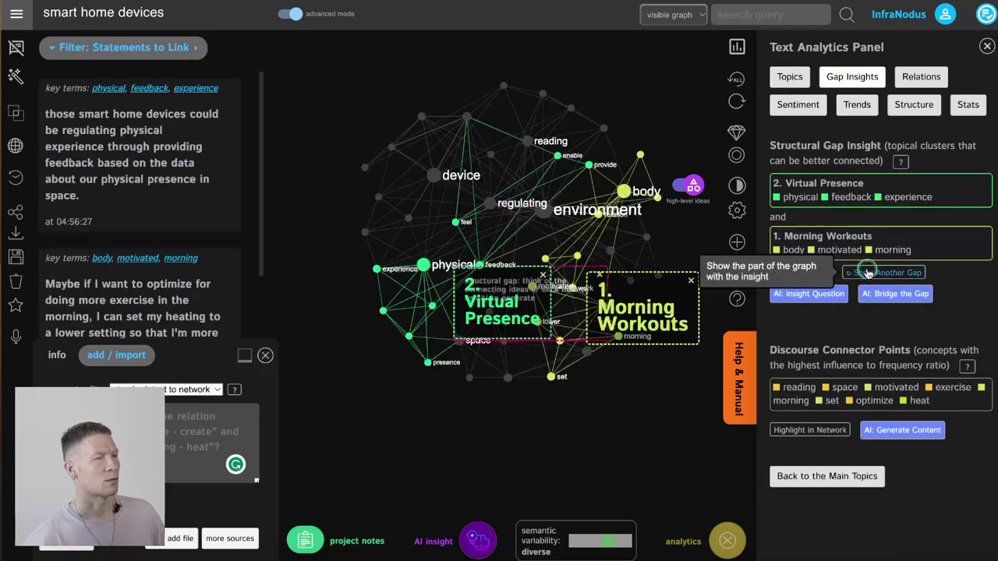
pyautogui.click(868, 273)
pyautogui.click(867, 273)
pyautogui.click(867, 273)
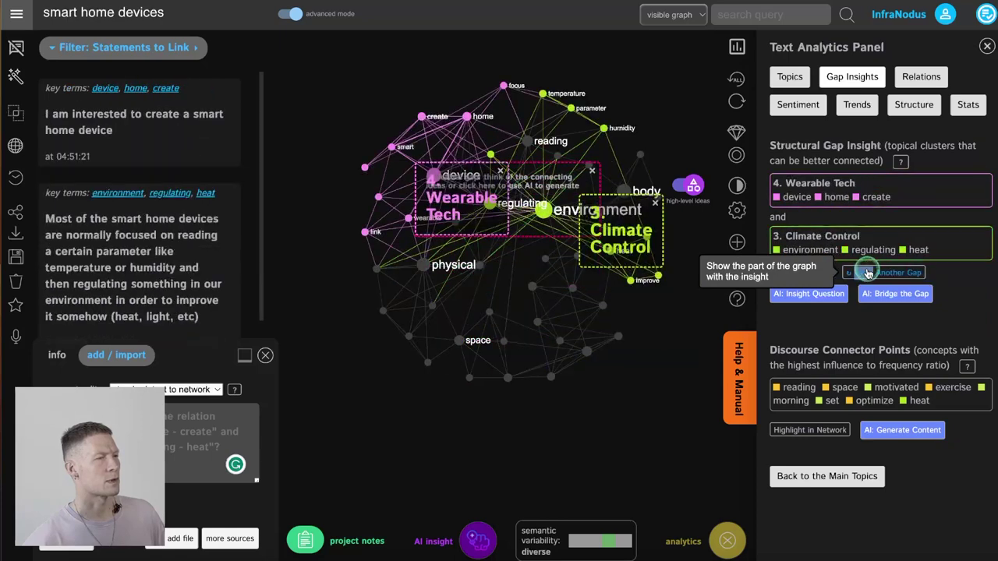
pyautogui.click(868, 272)
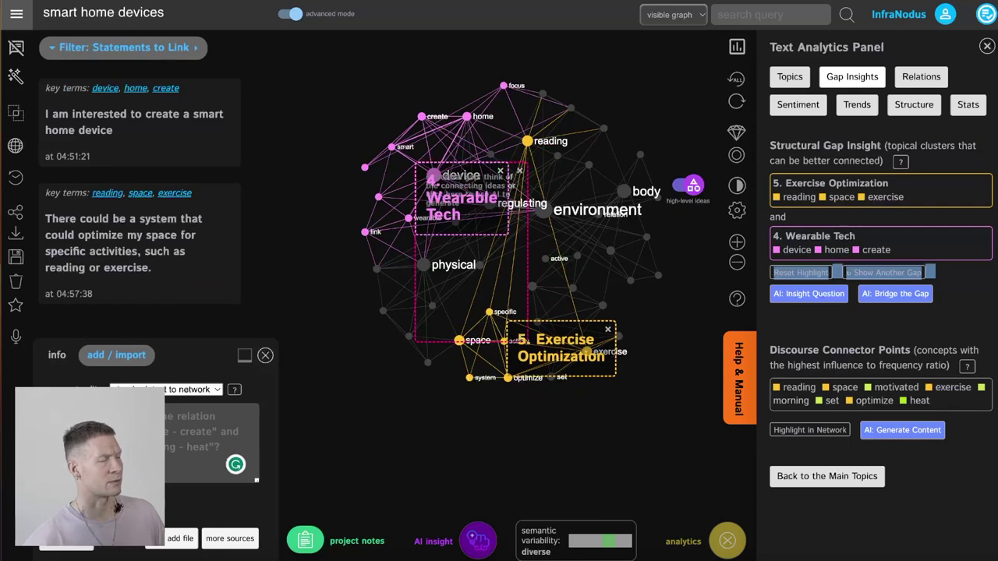
# Step: Add a statement about a smart home device bundled with a wearable, linking physical experience to environment and optimizing exercise routines by regulating light, temperature and humidity
pyautogui.click(211, 437)
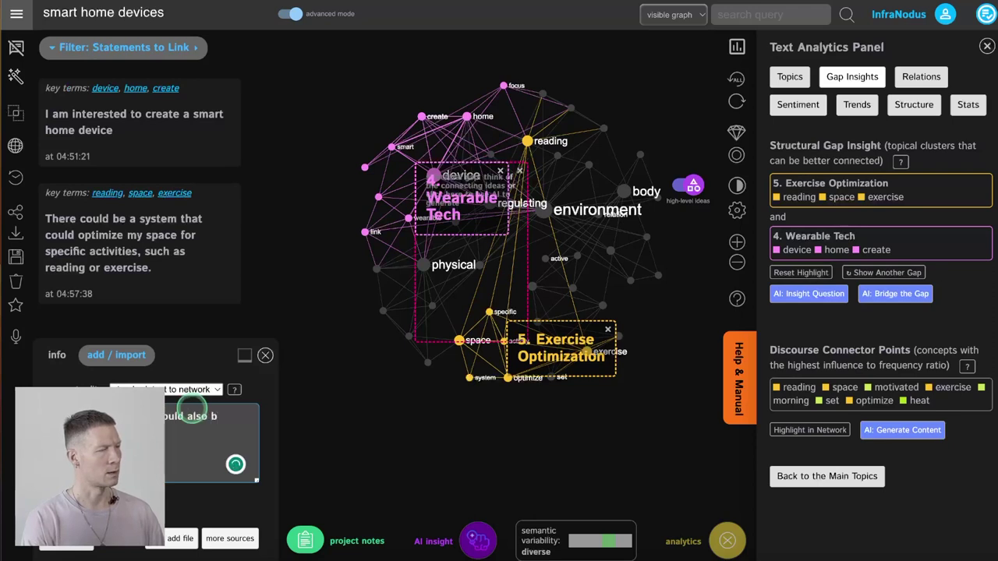
pyautogui.press('BackSpace')
pyautogui.write('come')
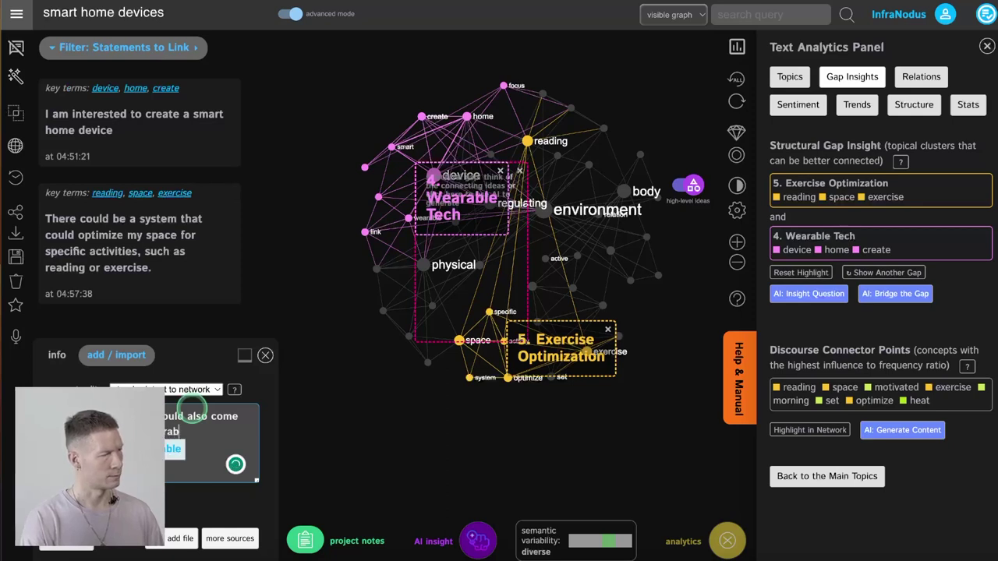
pyautogui.write('device that')
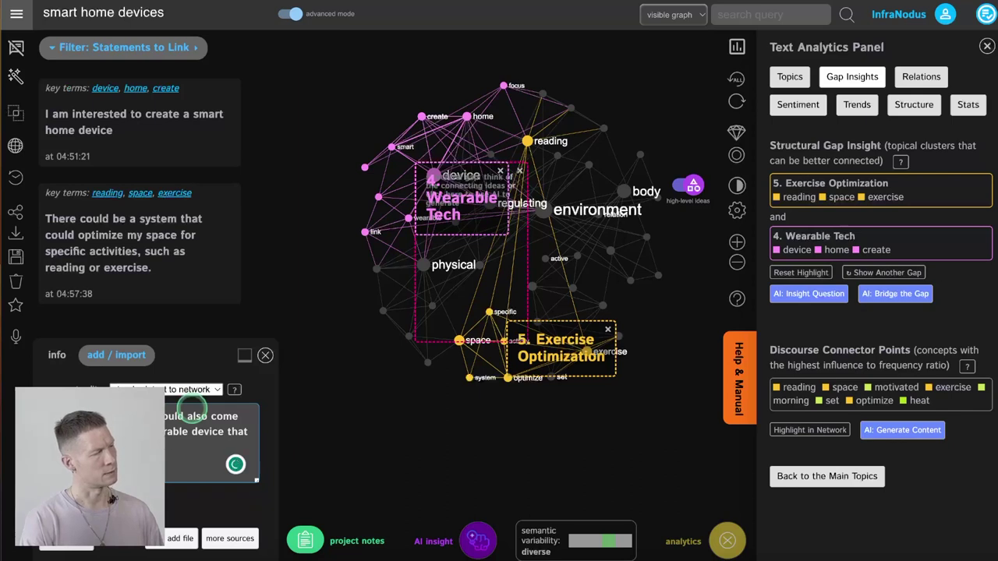
pyautogui.write(' experience to our enviro')
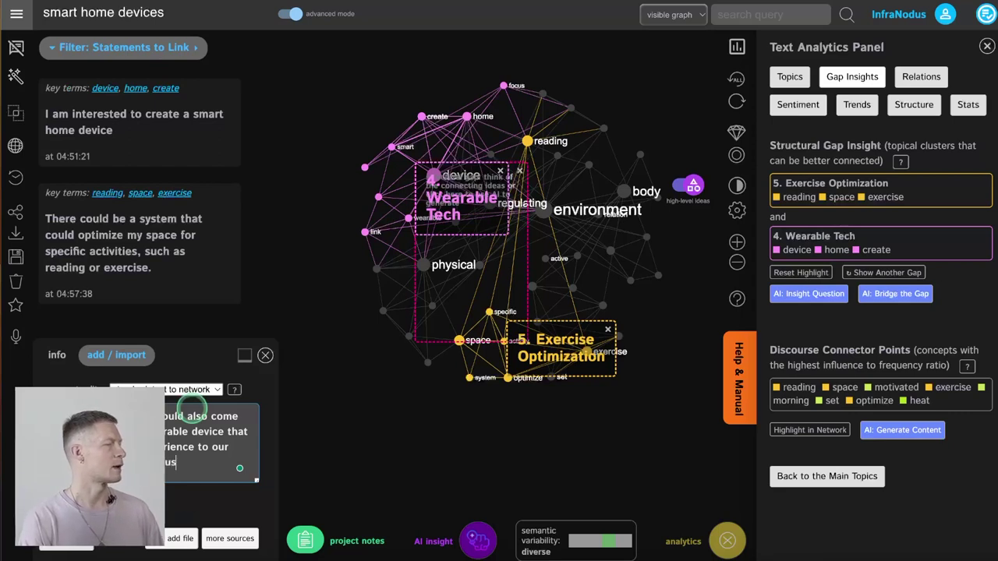
pyautogui.write('ptimize our')
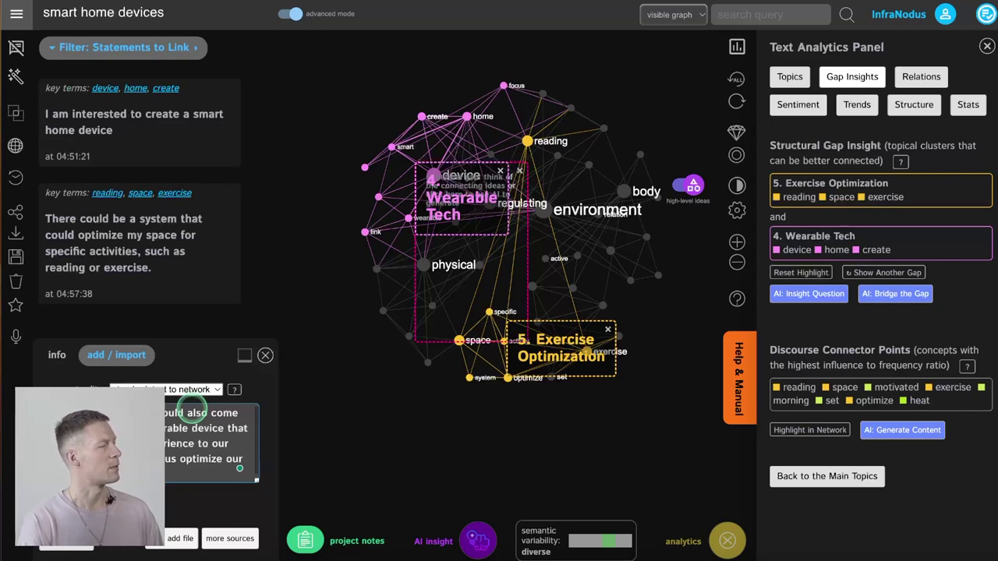
pyautogui.write(' regulating ligh')
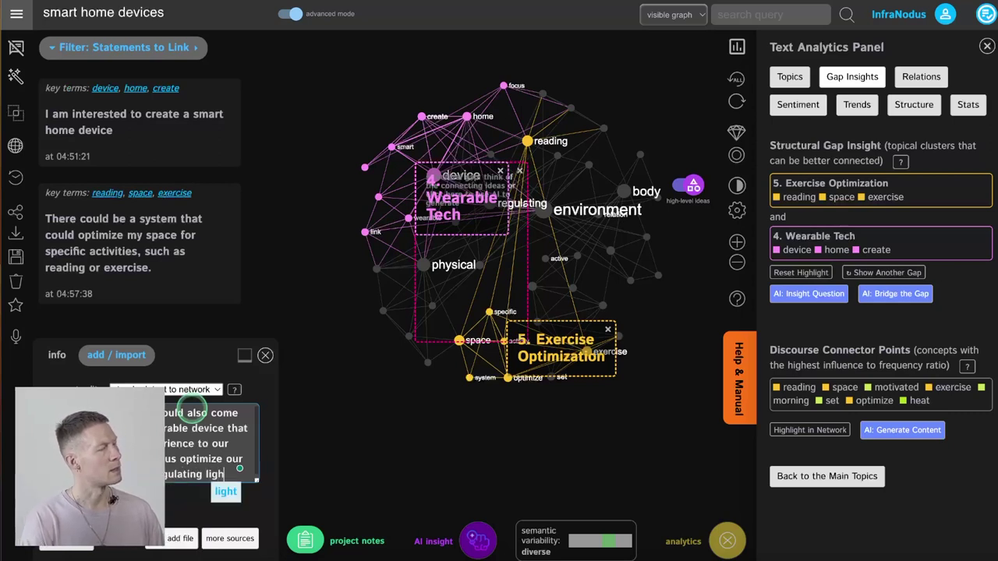
pyautogui.write('t,')
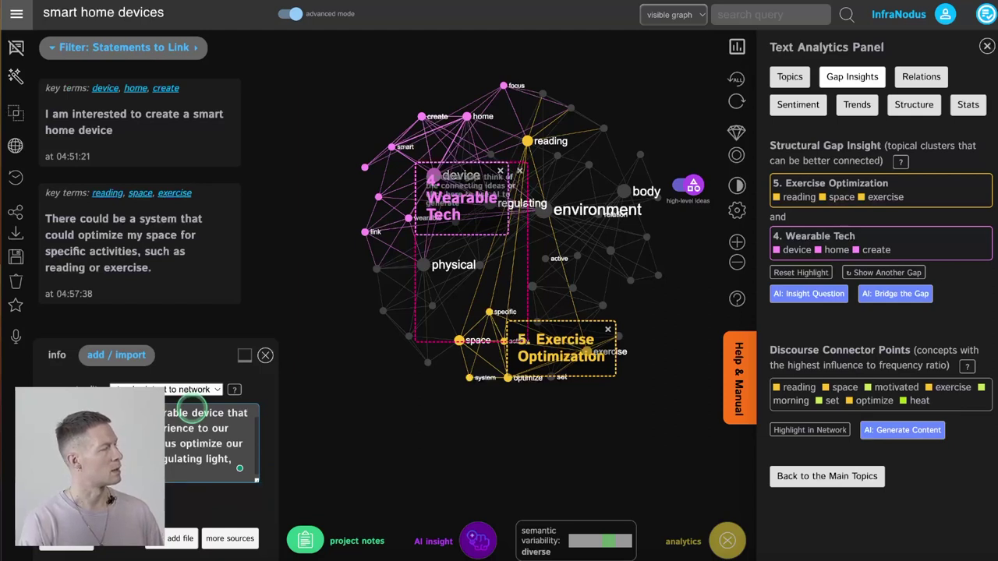
pyautogui.hotkey('ctrl', 'Return')
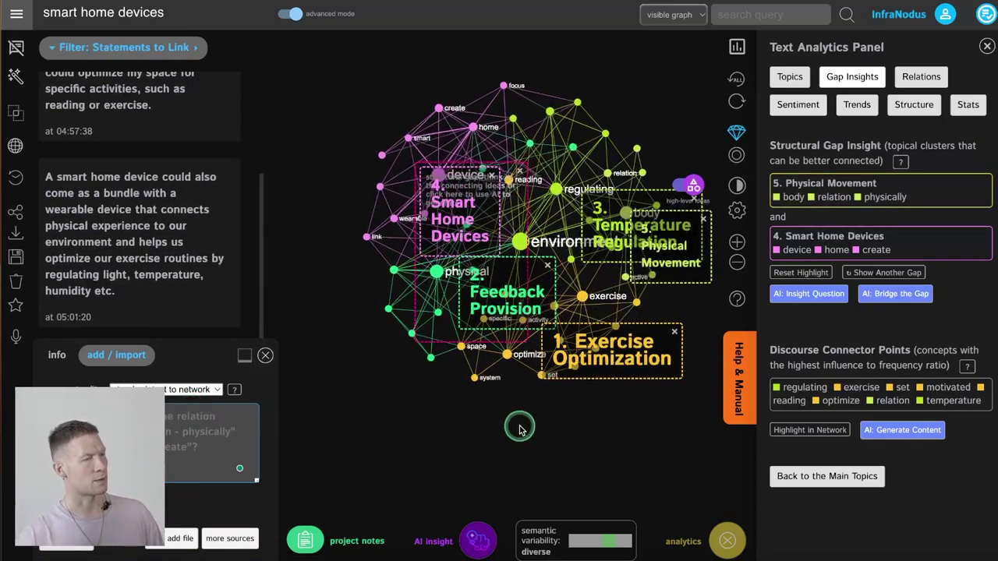
# Step: Check the semantic variability details and request an AI insight question for the gap between Physical Movement and Smart Home Devices
pyautogui.click(557, 536)
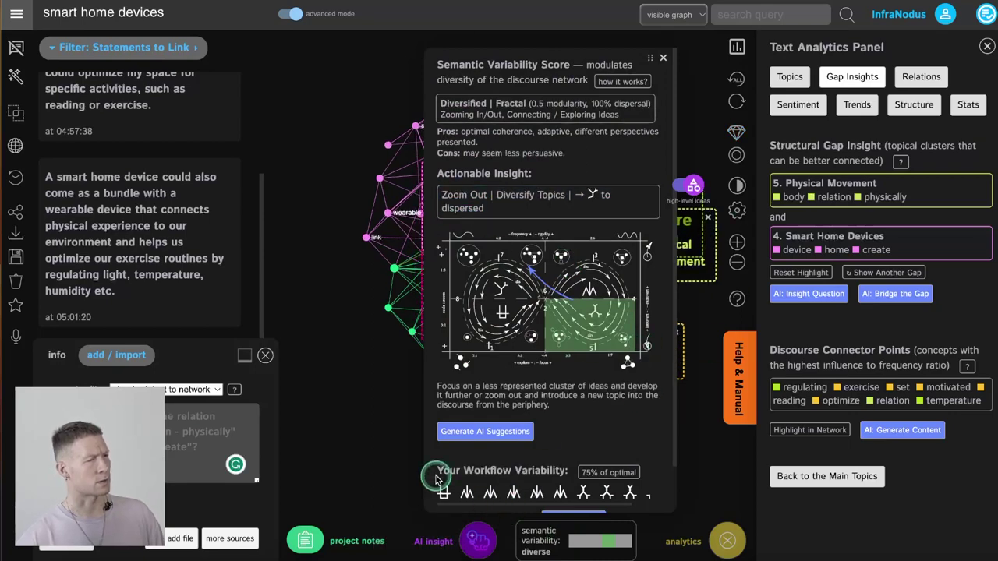
pyautogui.click(664, 58)
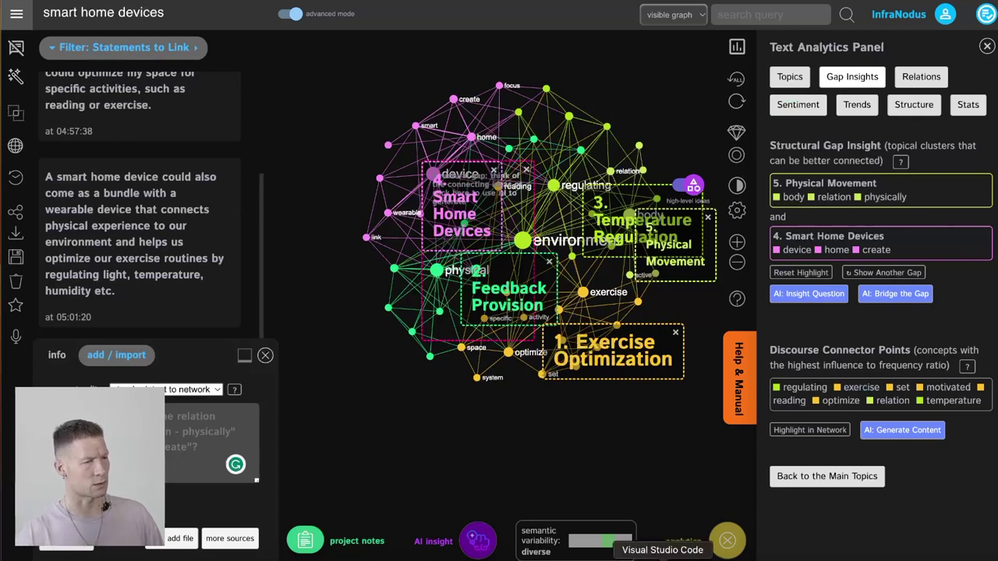
pyautogui.click(835, 299)
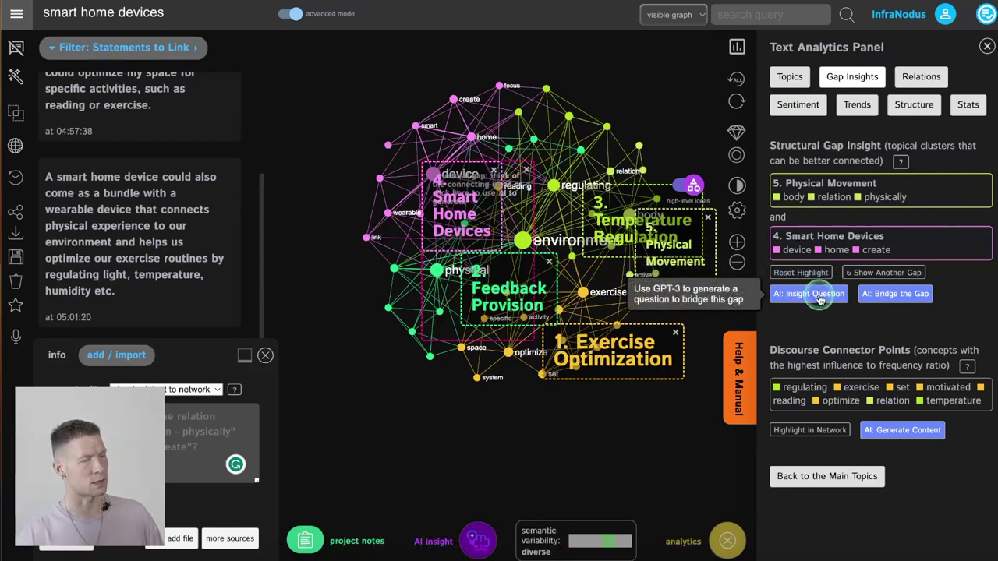
# Step: Generate an AI insight question for the gap between Physical Movement and Smart Home Devices, close it and return the graph to low-level ideas
pyautogui.click(808, 294)
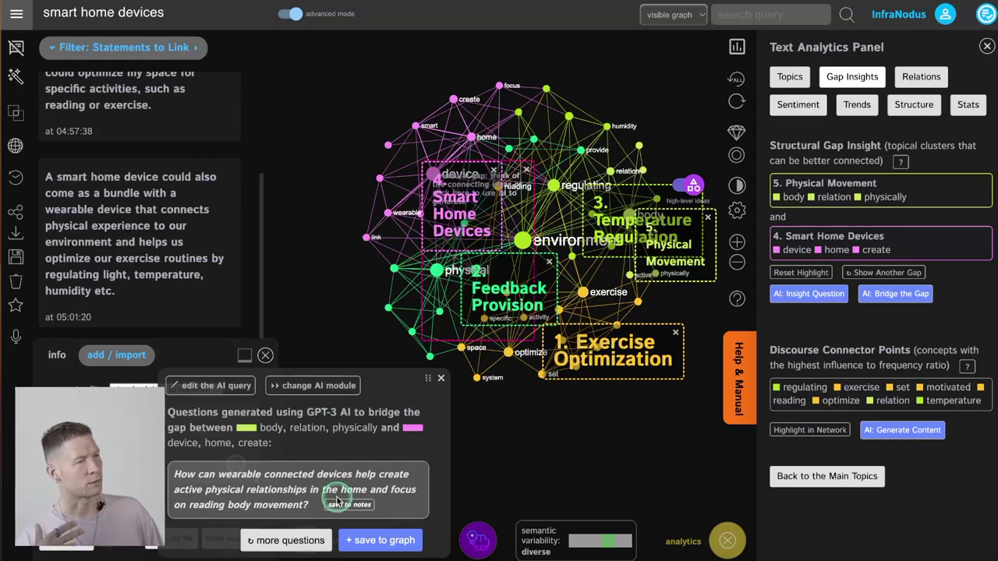
pyautogui.click(441, 378)
pyautogui.click(679, 193)
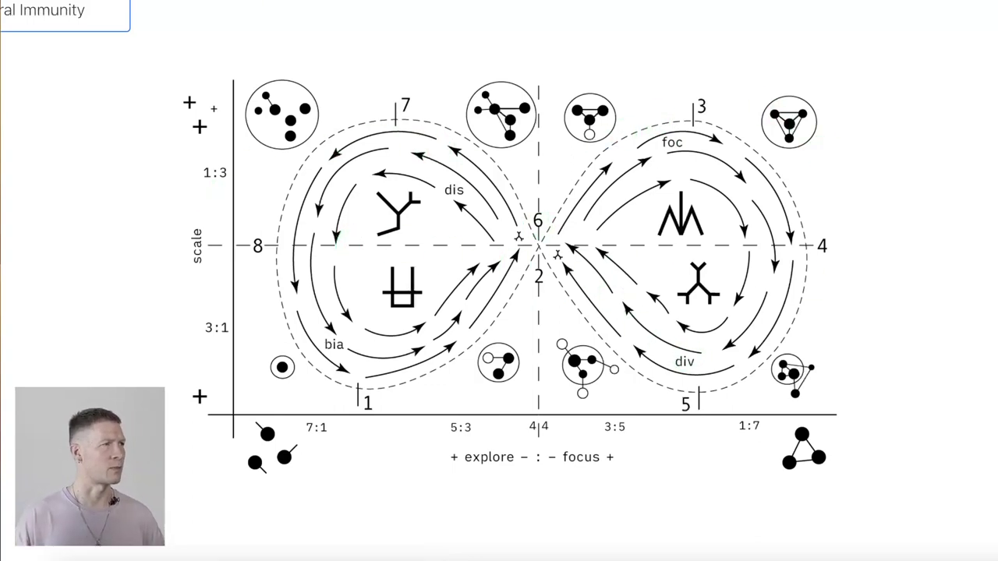
# Step: Examine the article's network diagrams of how ideas develop, from a single starting idea through supporting concepts and specialized clusters to dispersed connections
pyautogui.hotkey('ctrl', 'w')
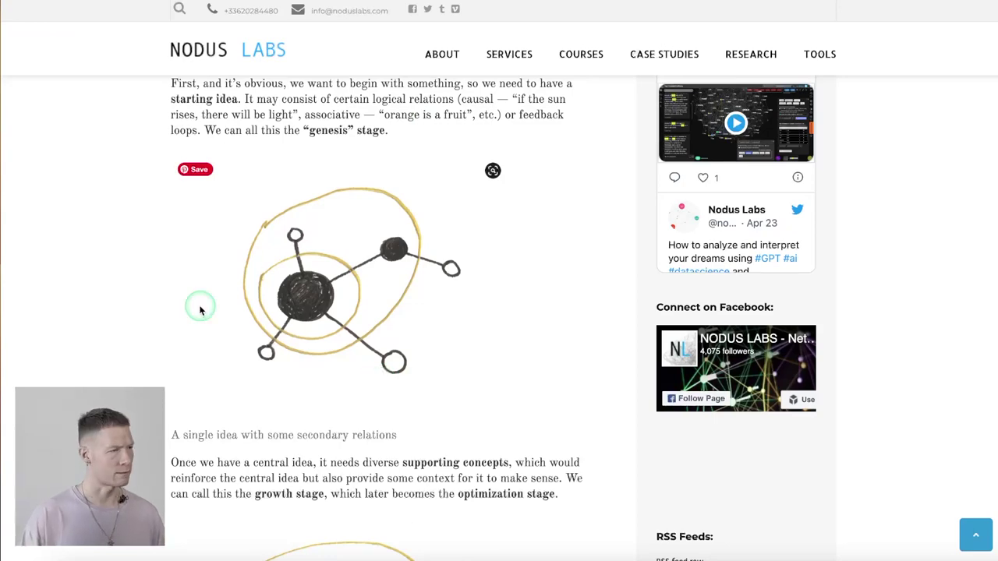
pyautogui.scroll(-5, 364, 345)
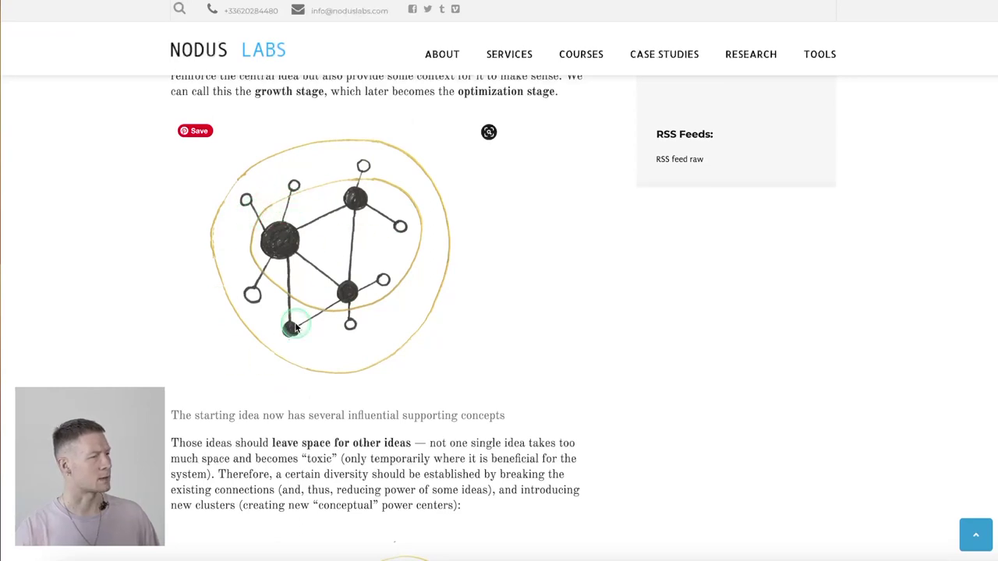
pyautogui.scroll(-4, 291, 326)
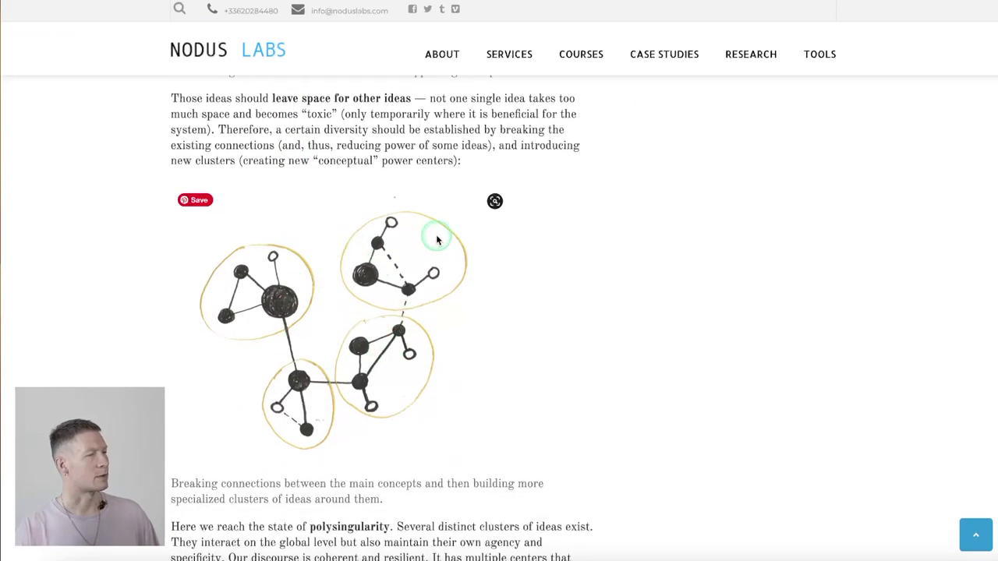
pyautogui.scroll(-6, 330, 379)
pyautogui.scroll(4, 332, 379)
pyautogui.scroll(-6, 332, 378)
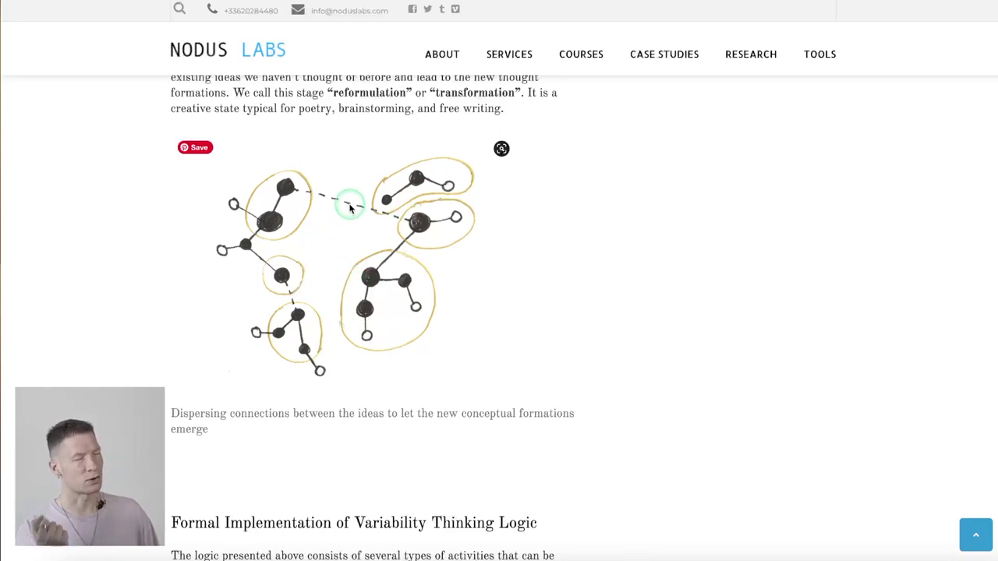
pyautogui.scroll(10, 382, 201)
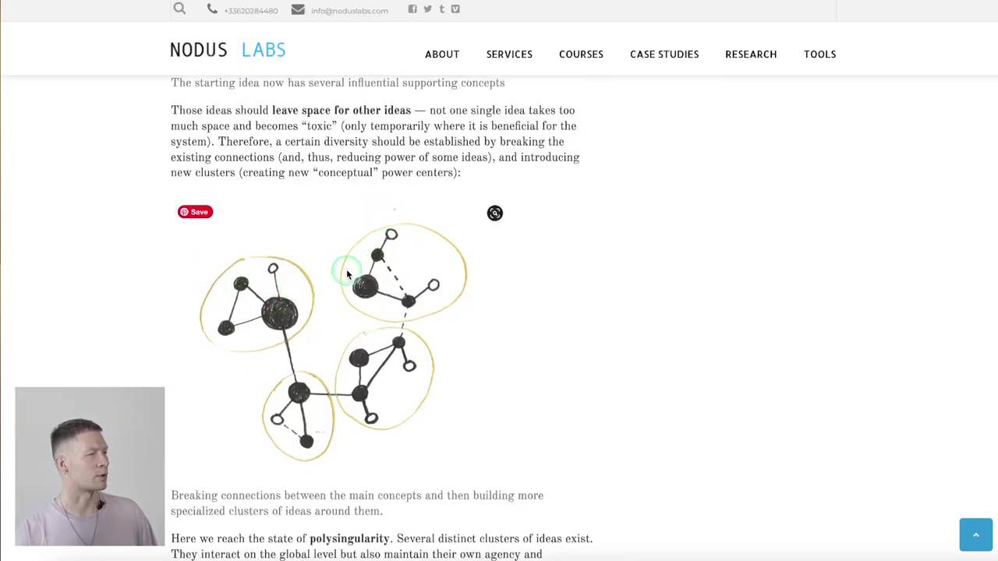
pyautogui.scroll(5, 317, 269)
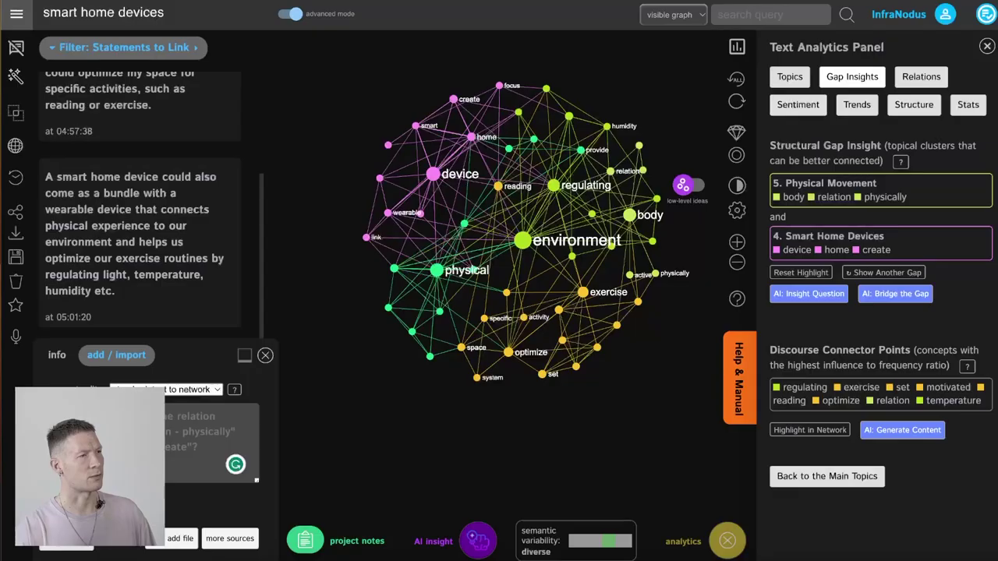
# Step: Narrow the graph's time range filter to the earliest statements and hide the text entry box and the statement list
pyautogui.click(736, 210)
pyautogui.click(632, 224)
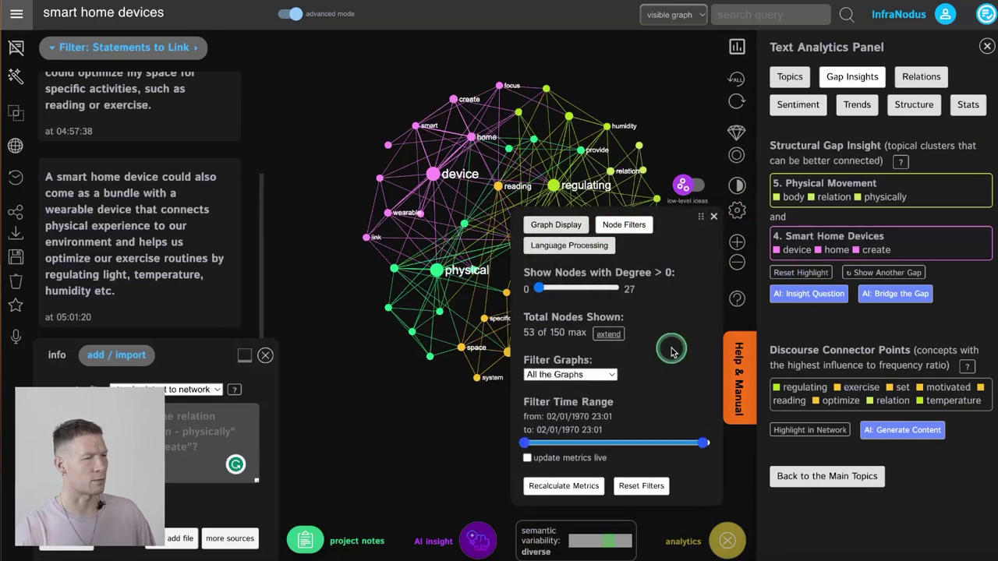
pyautogui.moveTo(696, 442); pyautogui.dragTo(574, 442)
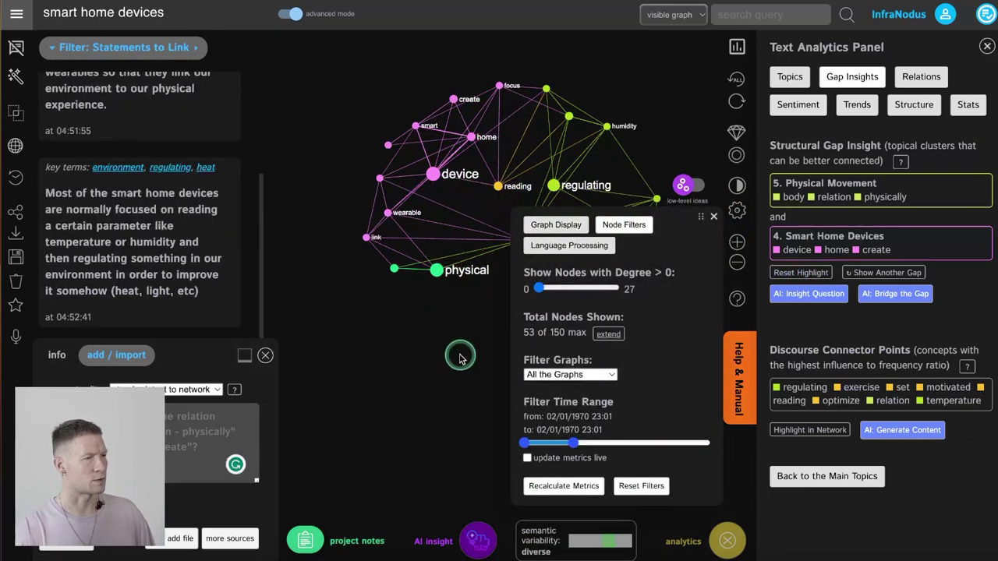
pyautogui.click(265, 354)
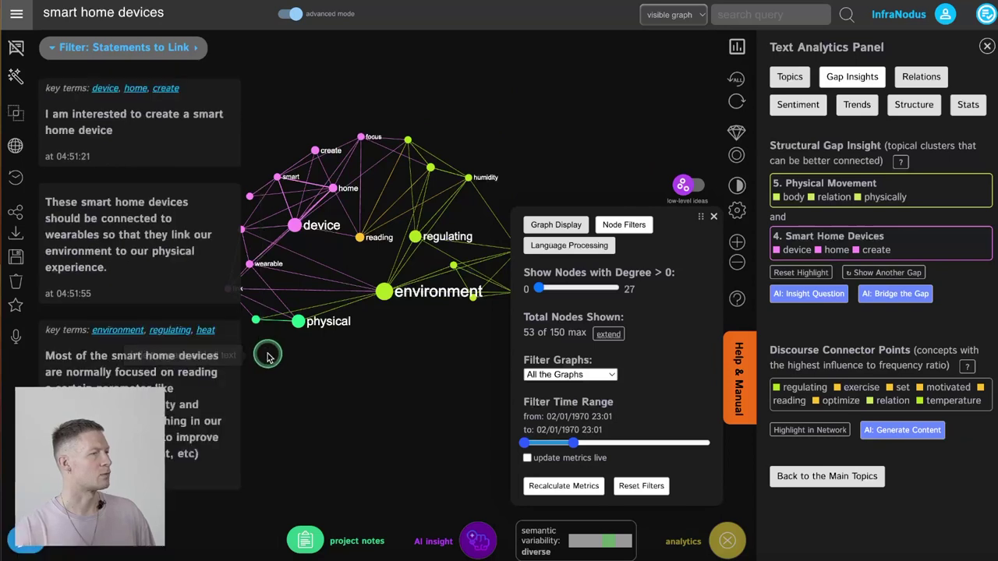
pyautogui.click(22, 48)
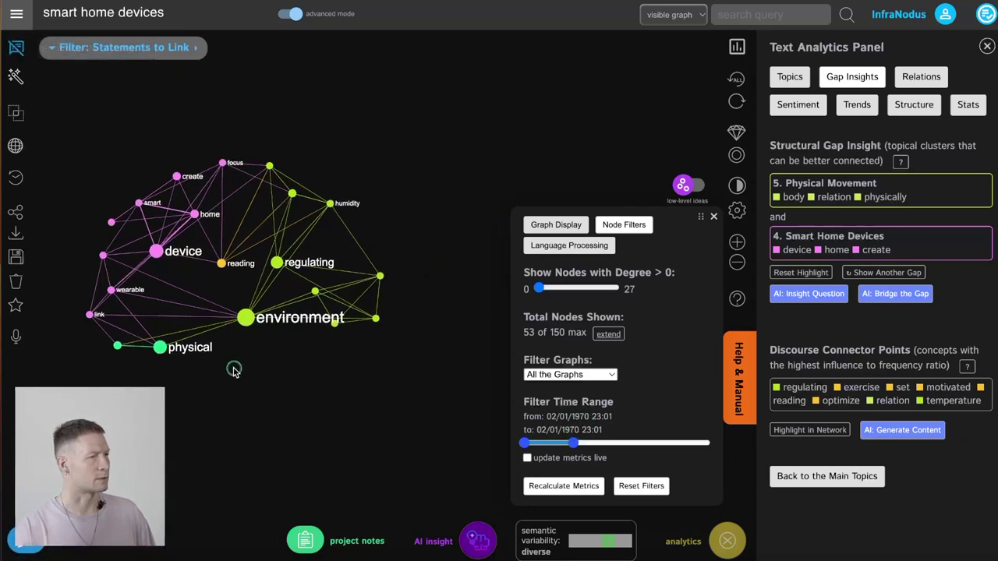
# Step: Enable live metrics updates, reapply the early time range and show the topical clusters for that part of the graph
pyautogui.click(527, 457)
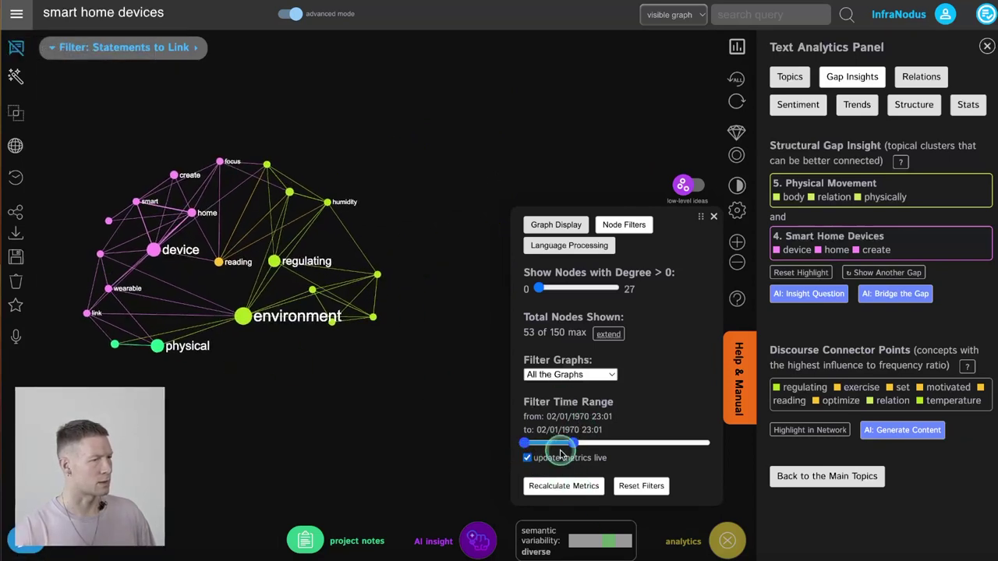
pyautogui.moveTo(572, 443); pyautogui.dragTo(550, 443)
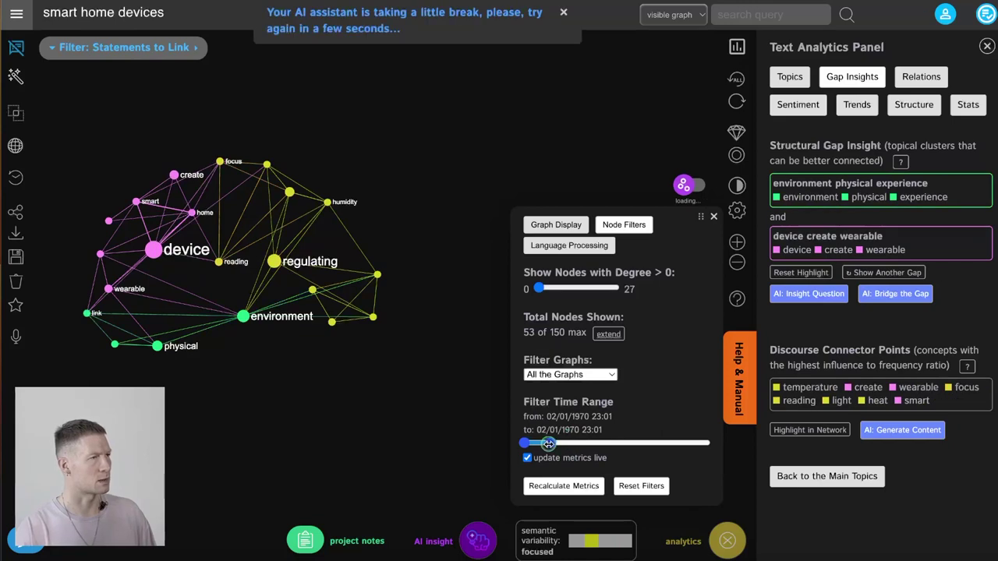
pyautogui.click(789, 76)
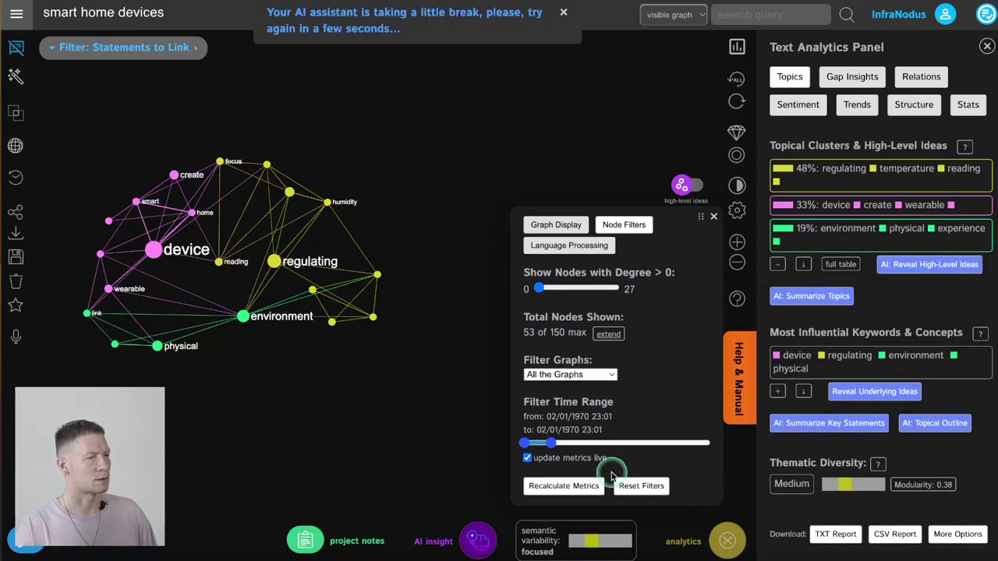
pyautogui.click(564, 14)
pyautogui.moveTo(540, 448)
pyautogui.mouseDown()
pyautogui.moveTo(613, 433)
pyautogui.moveTo(702, 441)
pyautogui.moveTo(550, 444)
pyautogui.mouseUp()
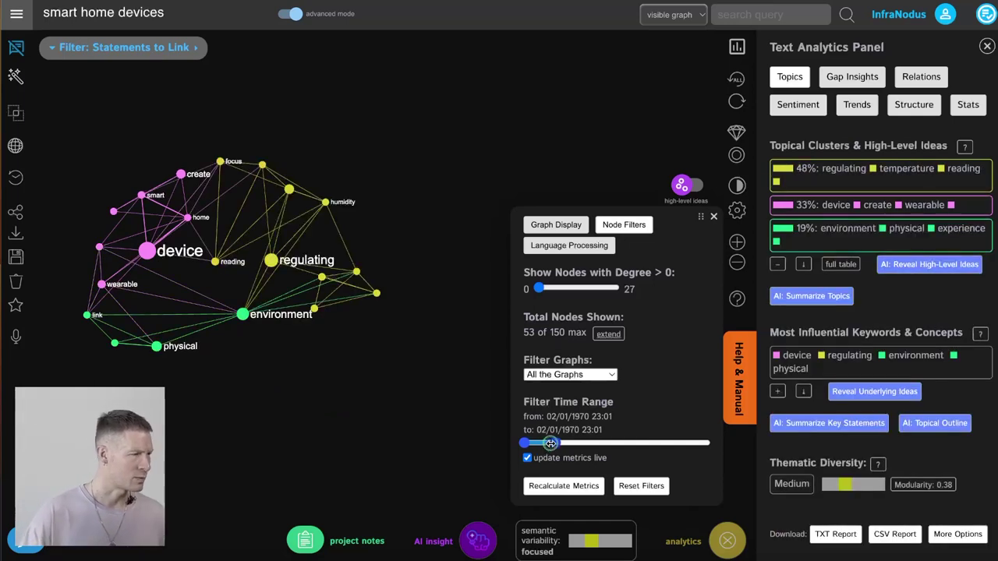
# Step: Extend the time range filter to cover all statements again and close the graph settings
pyautogui.moveTo(571, 442); pyautogui.dragTo(704, 441)
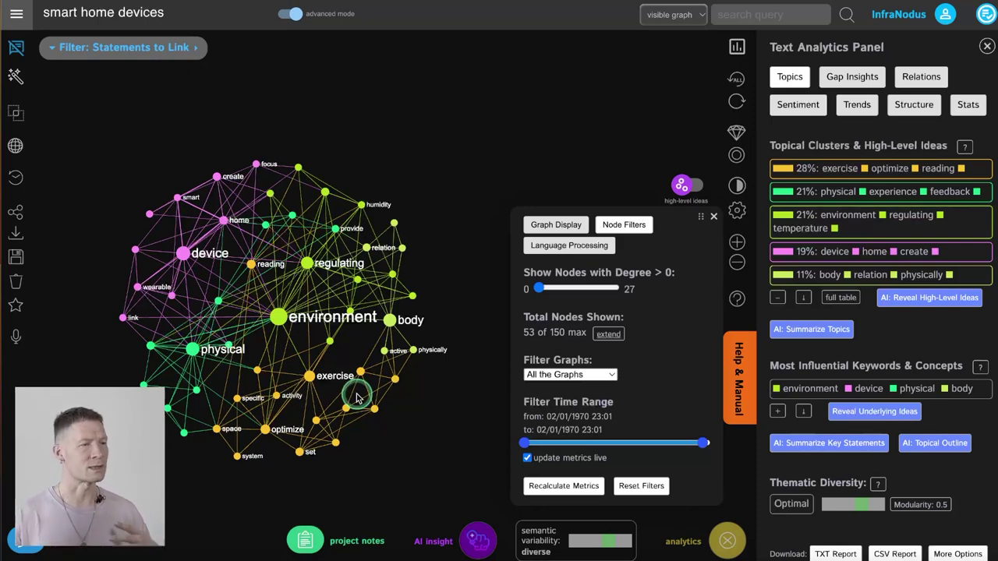
pyautogui.click(714, 217)
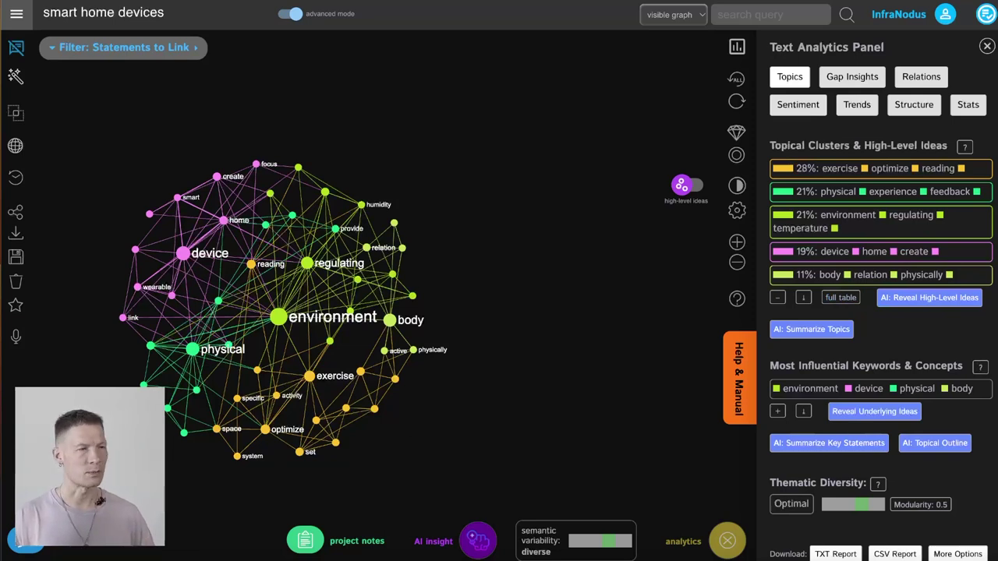
pyautogui.moveTo(485, 356); pyautogui.dragTo(552, 328)
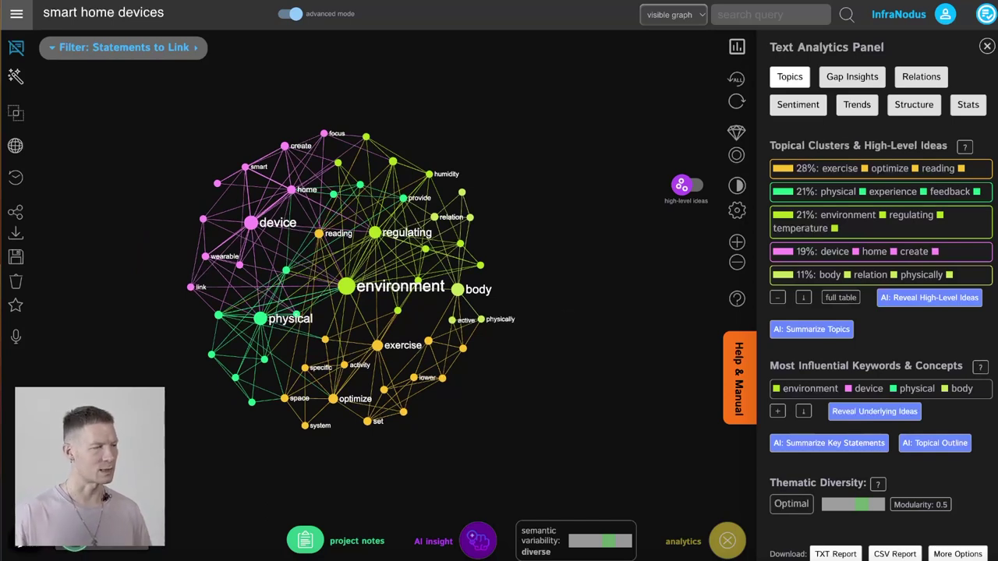
# Step: Look briefly at the statement entry box and examine the graph's Thematic Diversity rating and scale
pyautogui.click(75, 544)
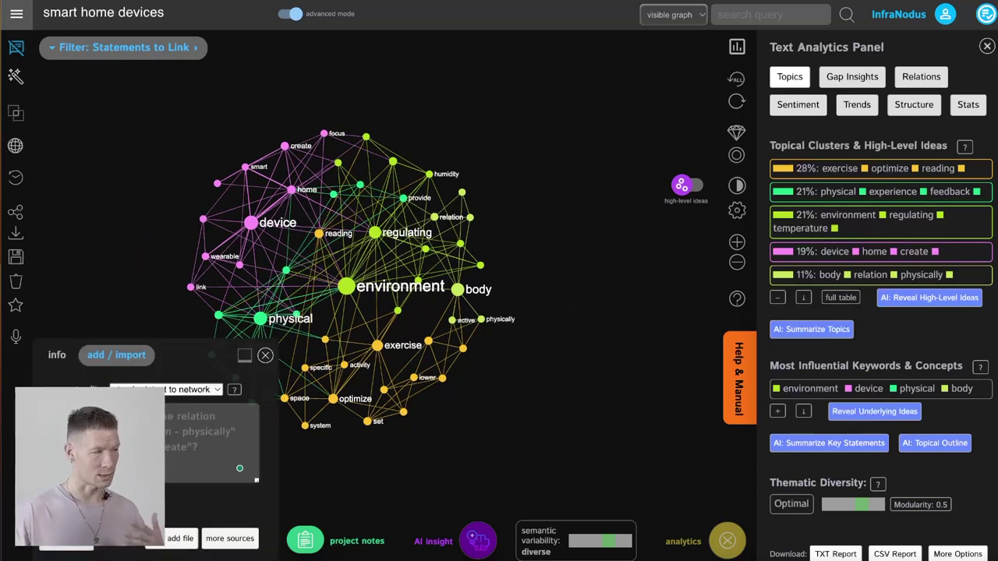
pyautogui.click(265, 354)
pyautogui.moveTo(797, 484); pyautogui.dragTo(877, 506)
pyautogui.click(846, 499)
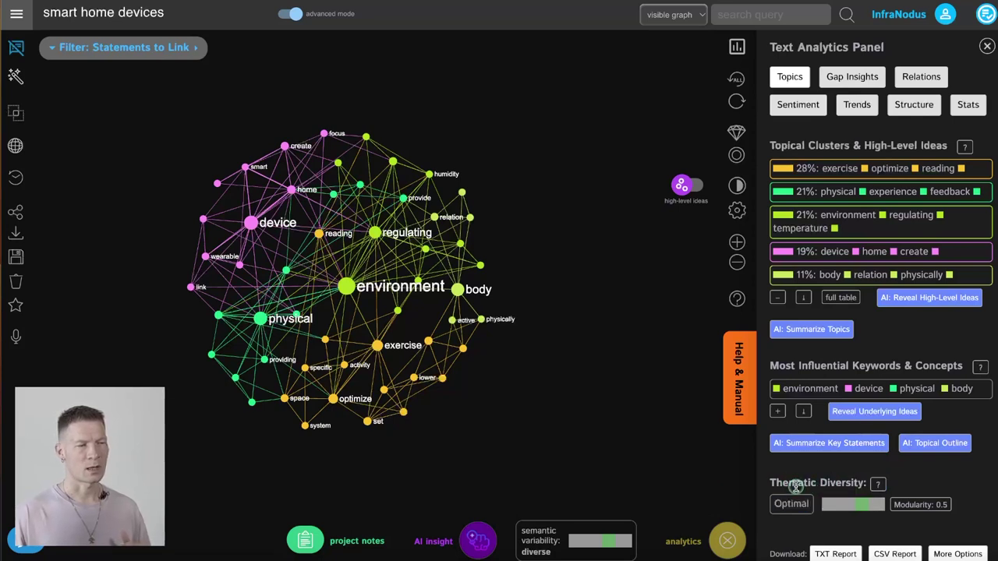
pyautogui.click(805, 495)
pyautogui.click(867, 507)
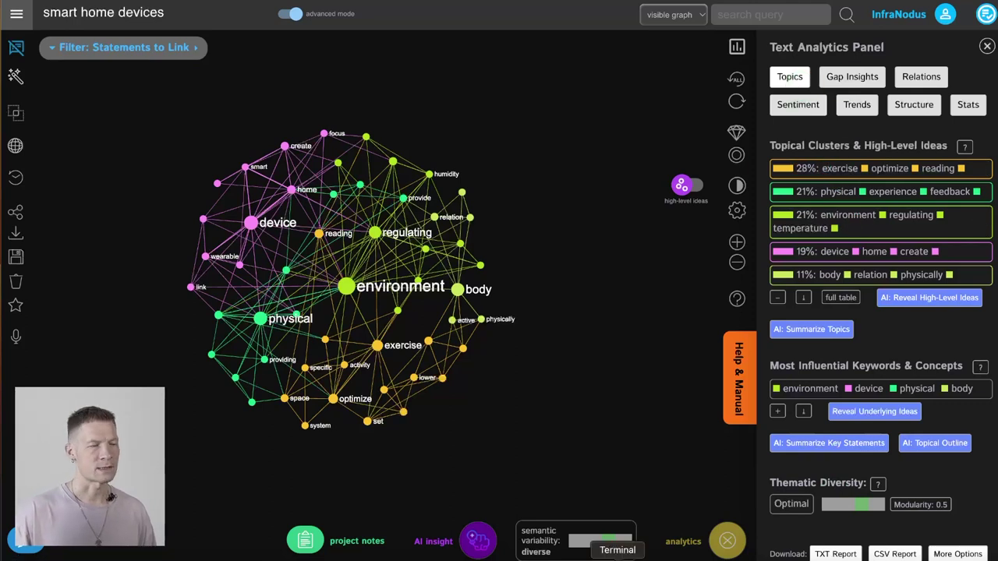
# Step: Check the structural gap insight, step through the AI insight advice on developing the topical clusters, and close the advice
pyautogui.click(830, 76)
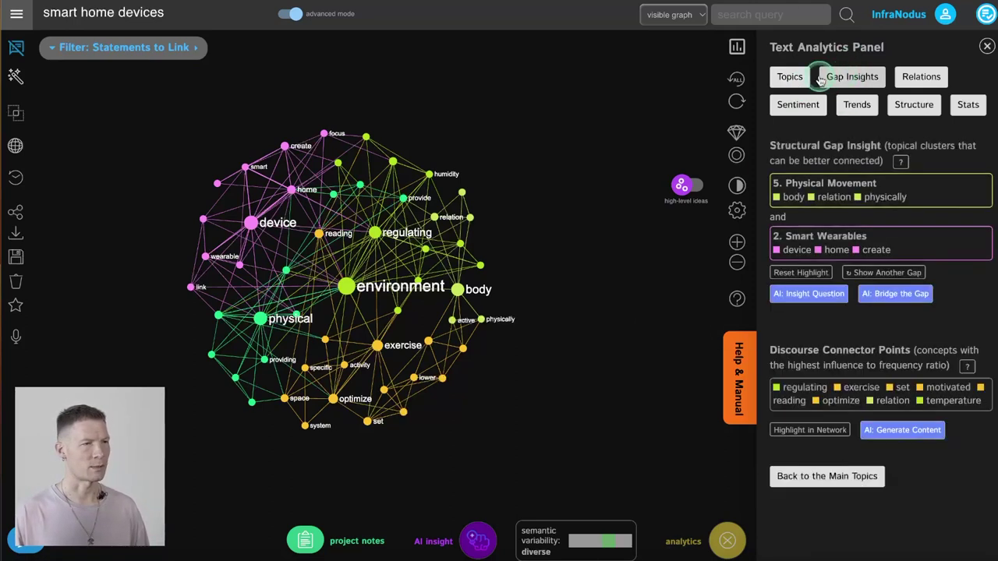
pyautogui.click(790, 77)
pyautogui.click(495, 536)
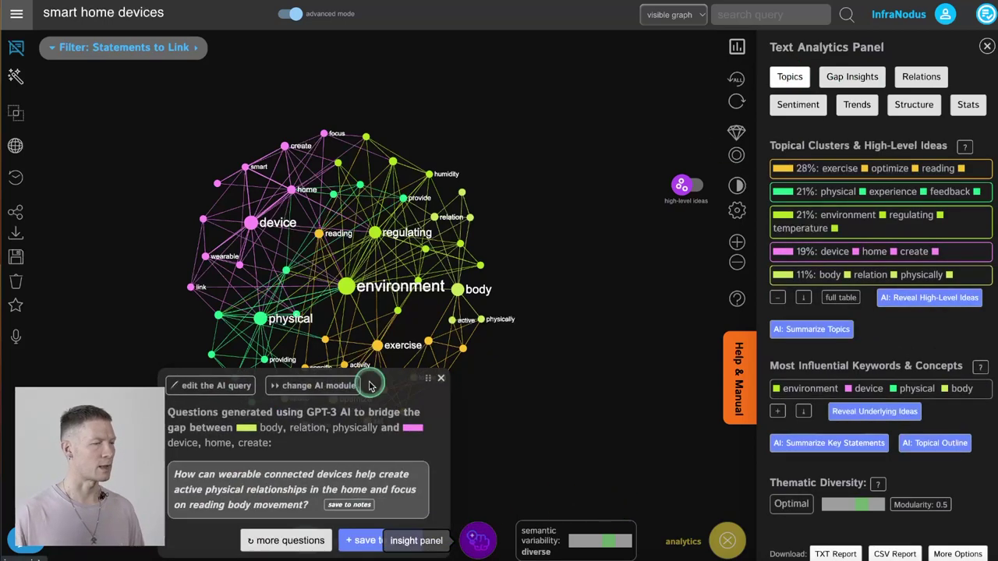
pyautogui.click(317, 385)
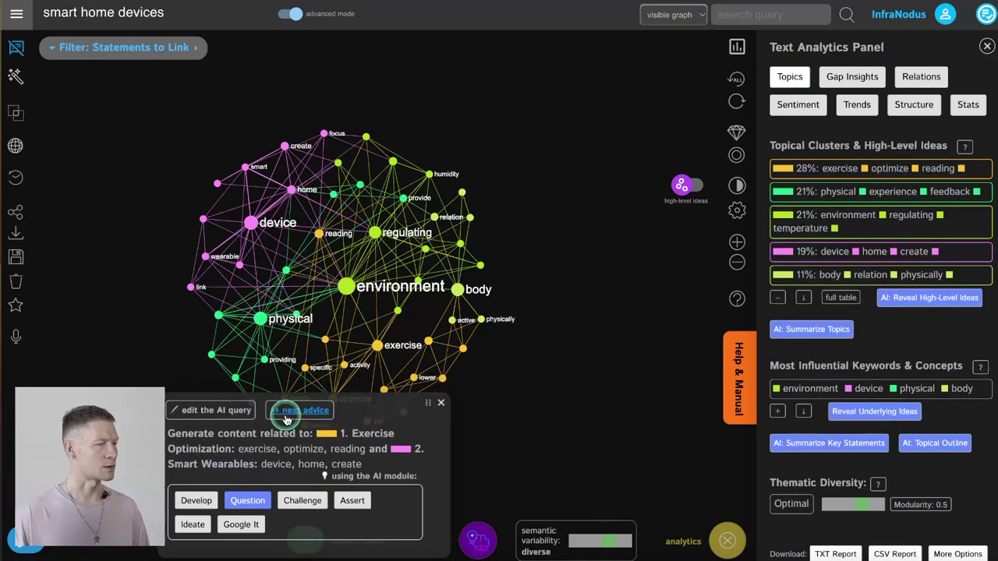
pyautogui.click(283, 410)
pyautogui.click(294, 391)
pyautogui.click(292, 409)
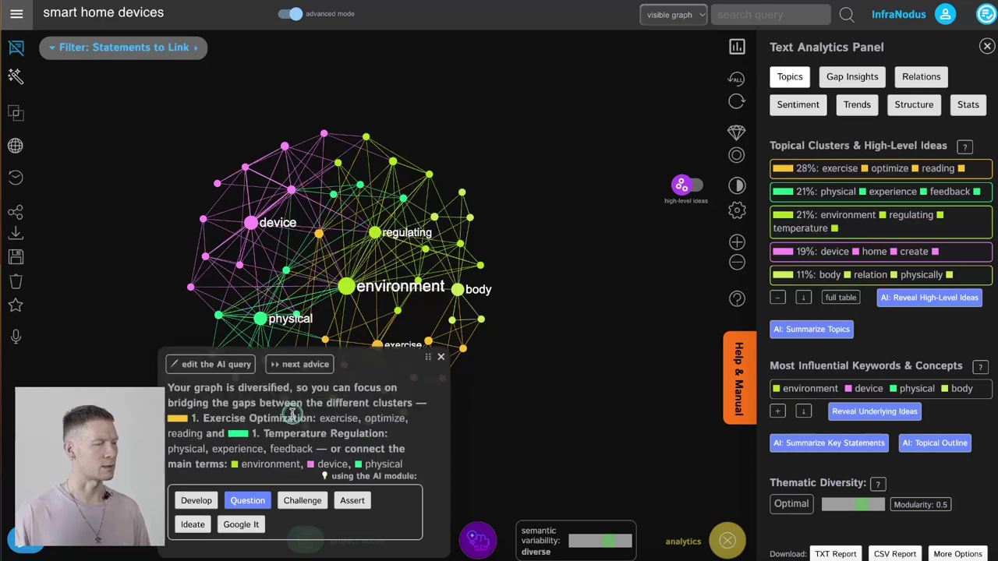
pyautogui.click(439, 358)
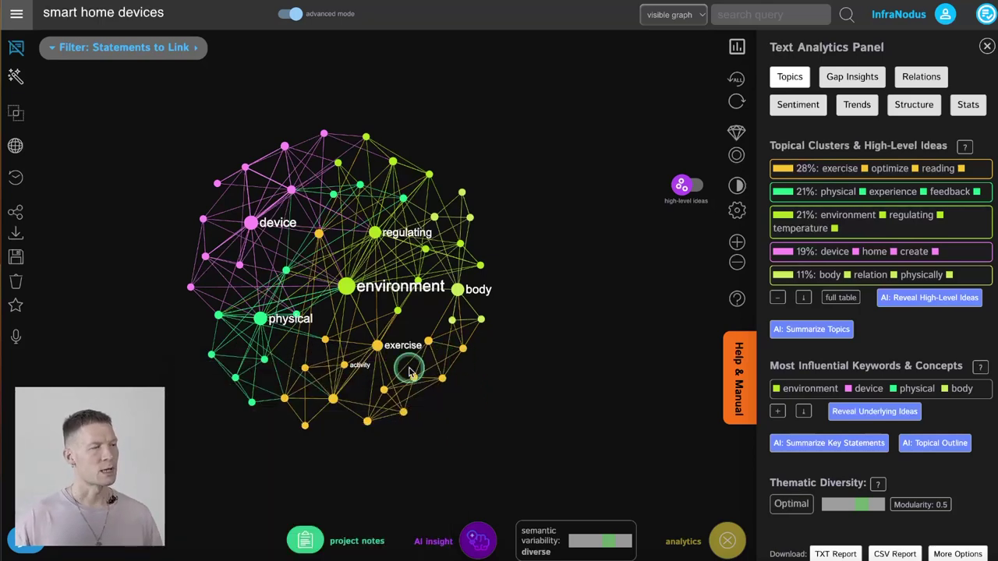
# Step: Inspect the graph's connections up close and review the semantic variability score details alongside the whole graph
pyautogui.scroll(5, 410, 371)
pyautogui.moveTo(409, 370); pyautogui.dragTo(499, 387)
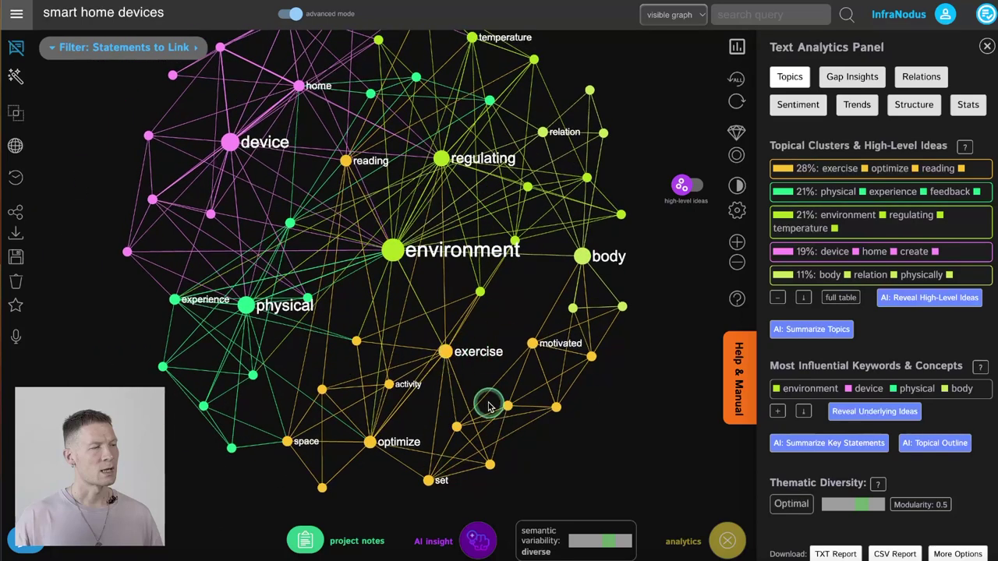
pyautogui.scroll(-5, 399, 223)
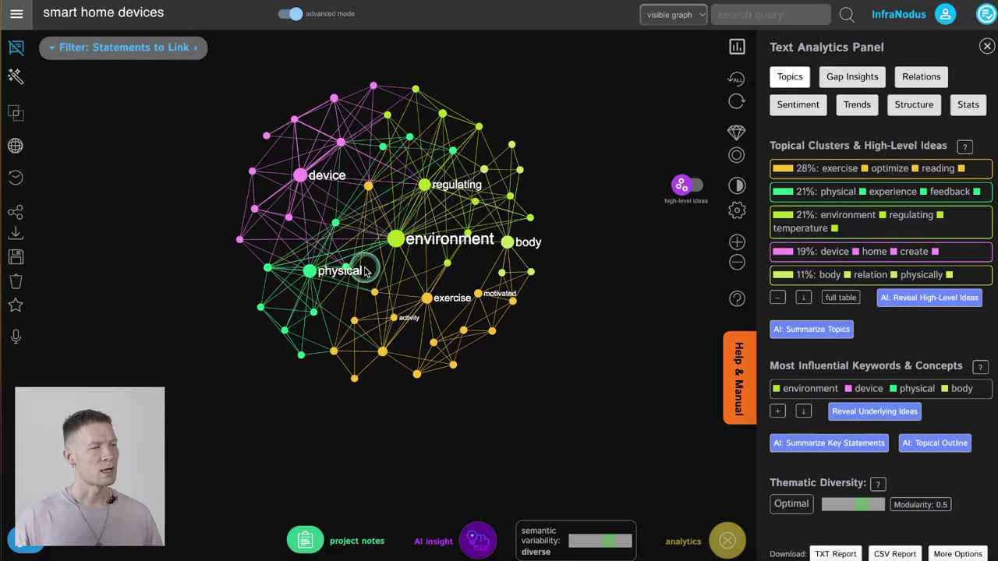
pyautogui.moveTo(365, 271); pyautogui.dragTo(387, 322)
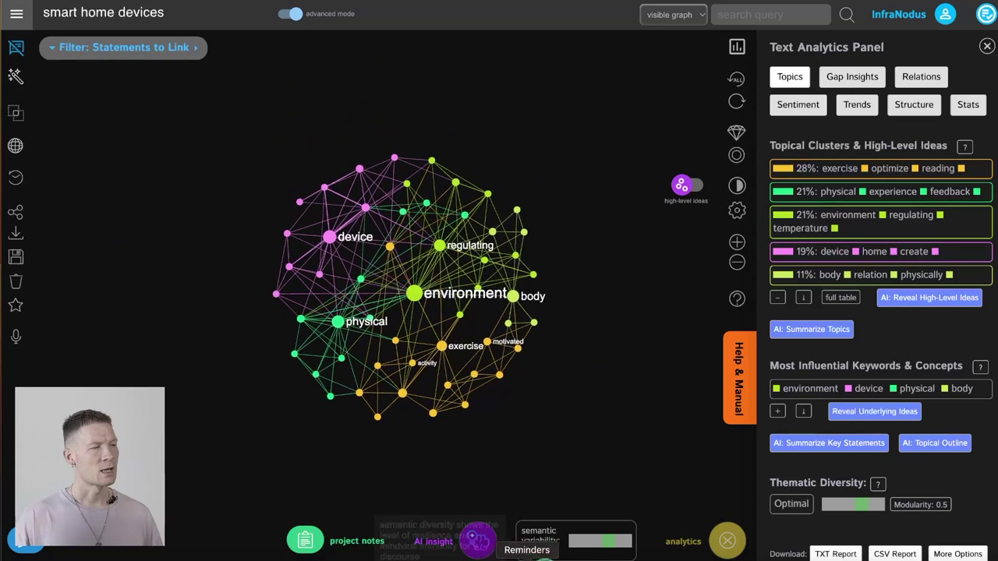
pyautogui.click(547, 546)
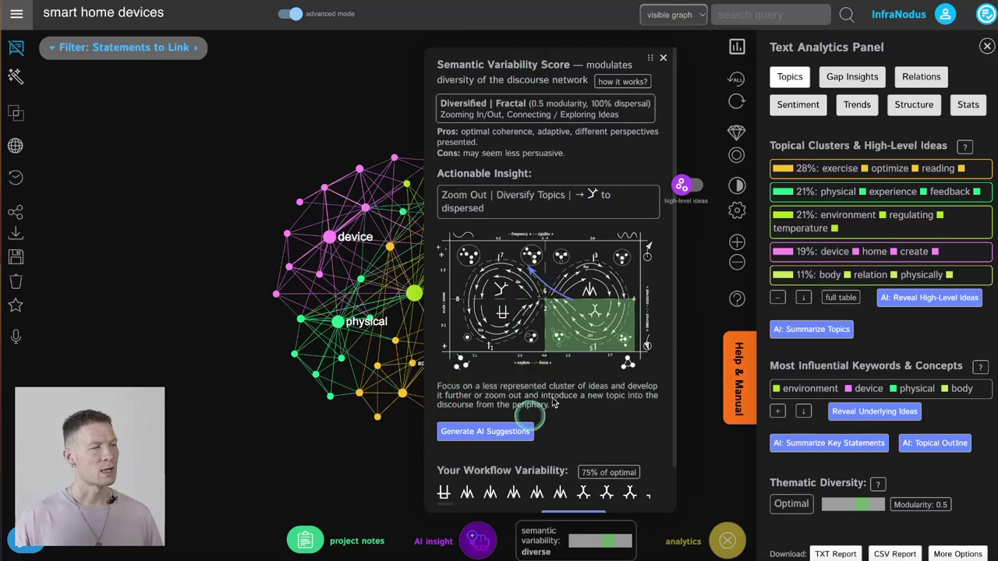
pyautogui.moveTo(358, 311); pyautogui.dragTo(207, 354)
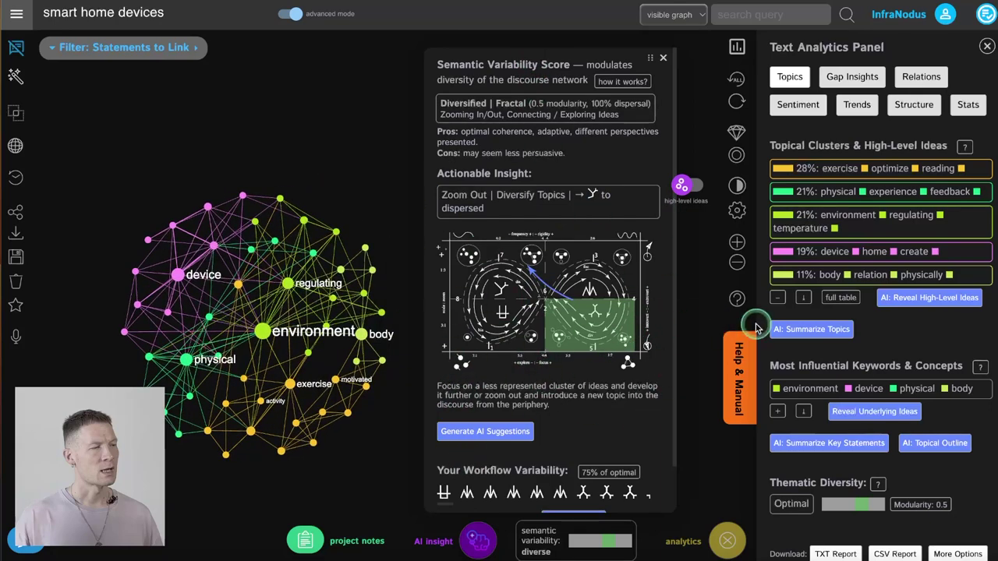